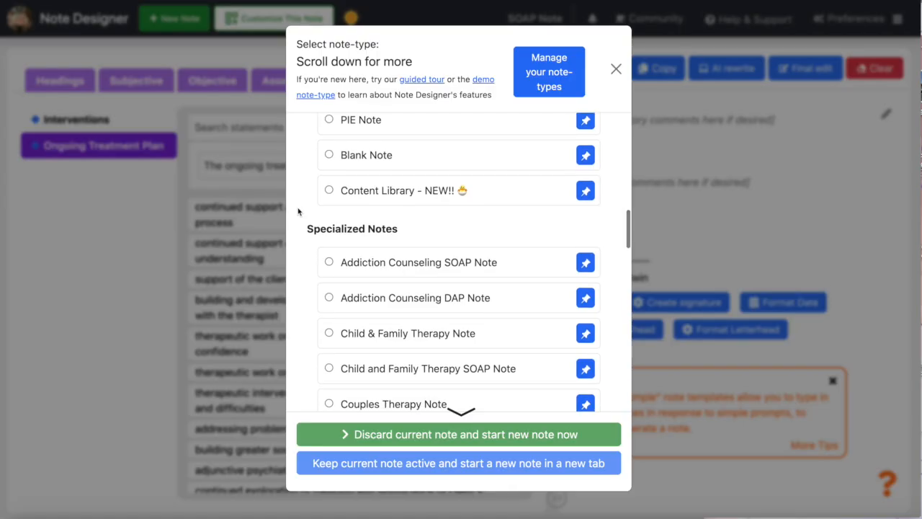
Step: Look through the available default note-types, including the specialized notes, reports and forms
scroll(298, 211, "down", 1)
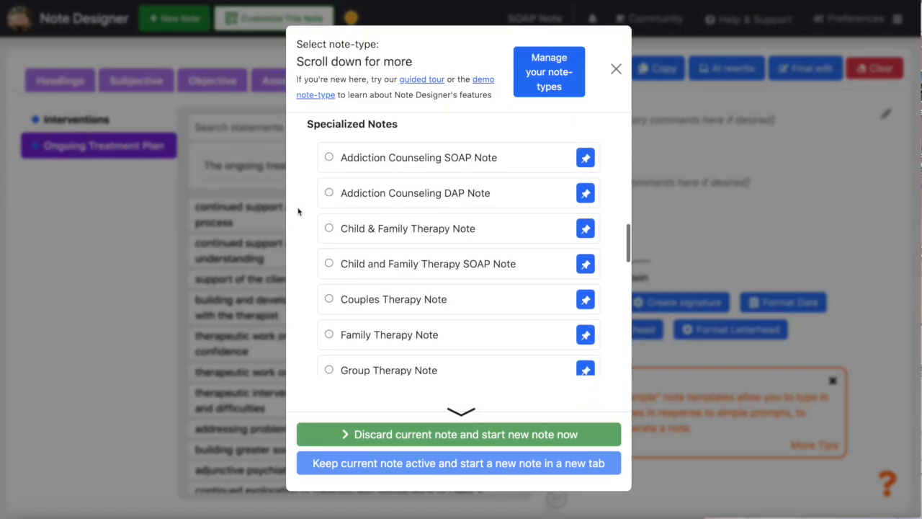
scroll(298, 210, "down", 1)
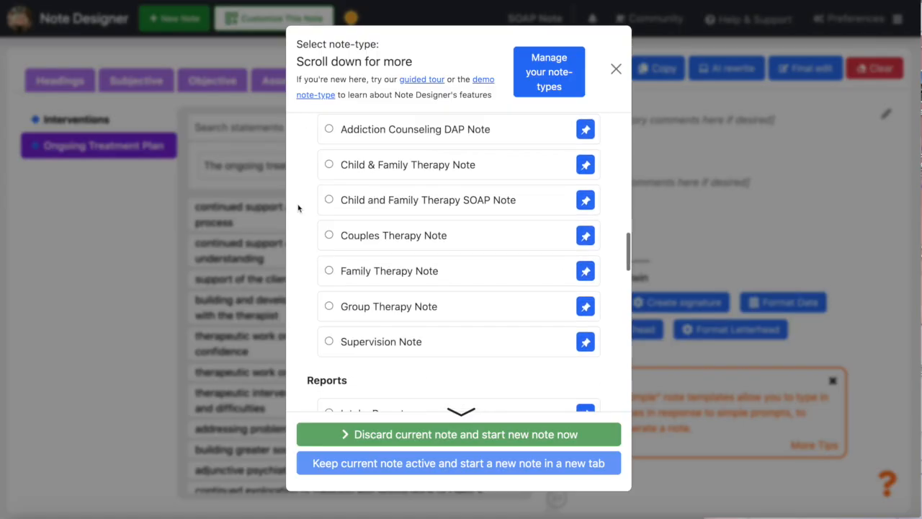
scroll(298, 209, "down", 1)
scroll(298, 208, "down", 1)
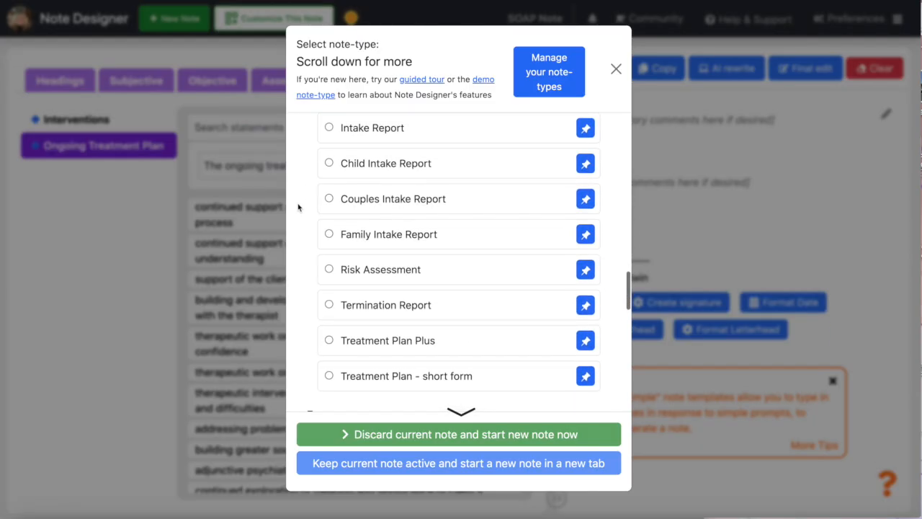
scroll(298, 208, "down", 1)
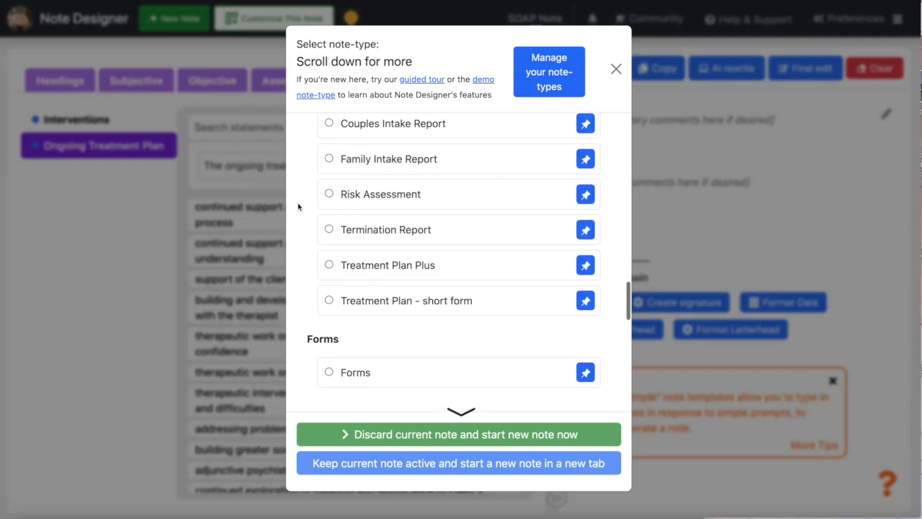
scroll(298, 207, "down", 1)
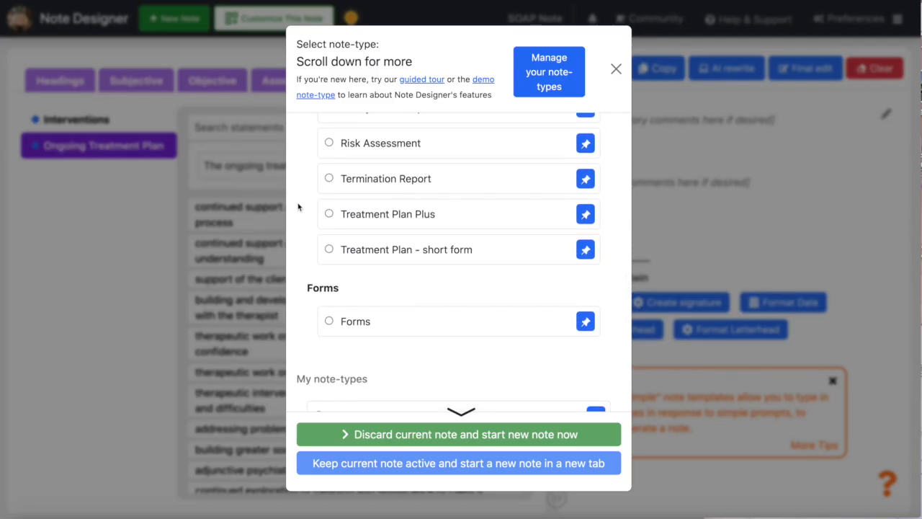
scroll(298, 207, "up", 1)
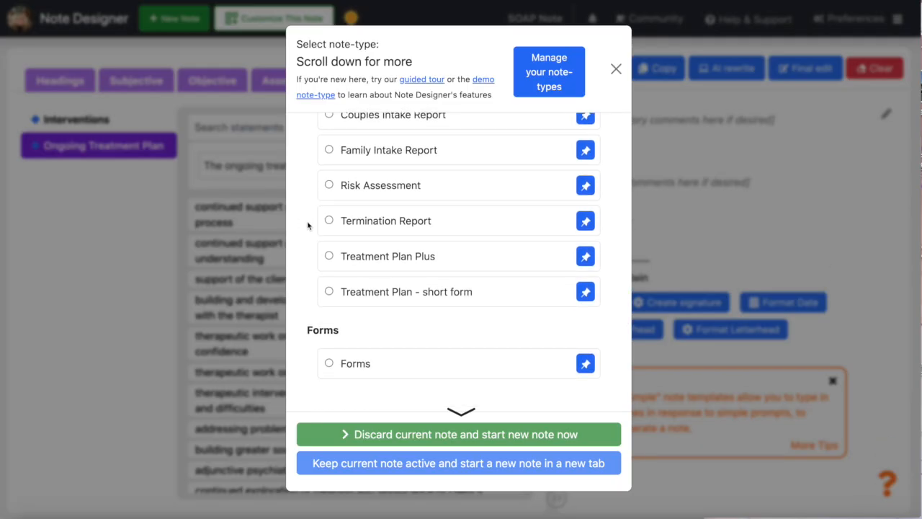
scroll(339, 228, "up", 1)
mouse_move(364, 232)
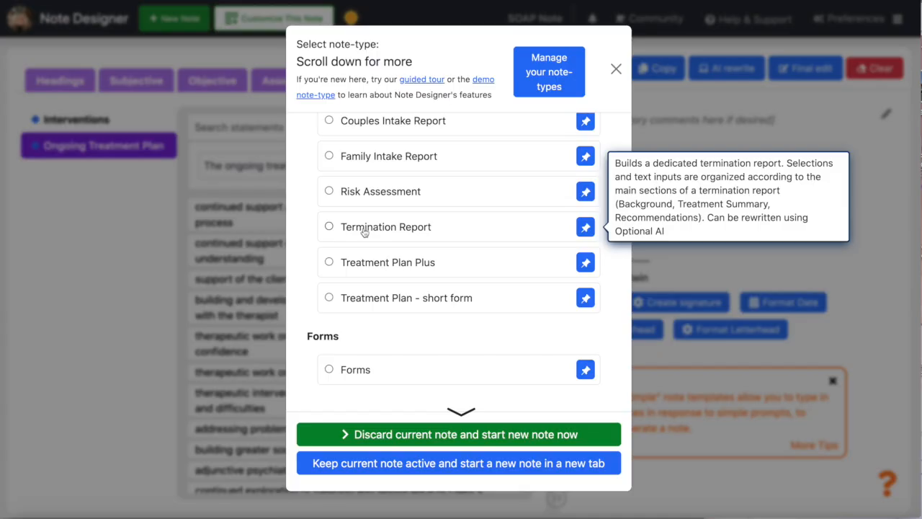
scroll(306, 224, "up", 1)
scroll(306, 224, "up", 10)
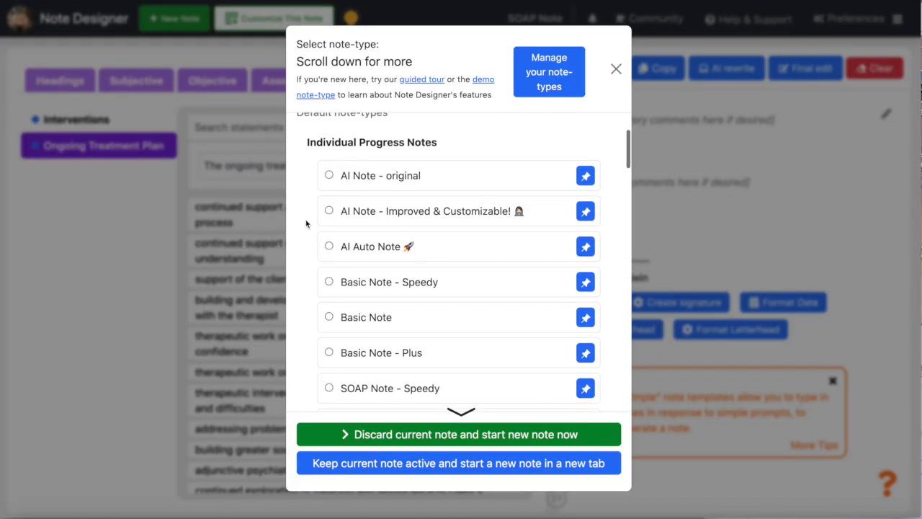
Step: Discard the current note and start a new one with the AI Auto Note type
scroll(307, 225, "down", 1)
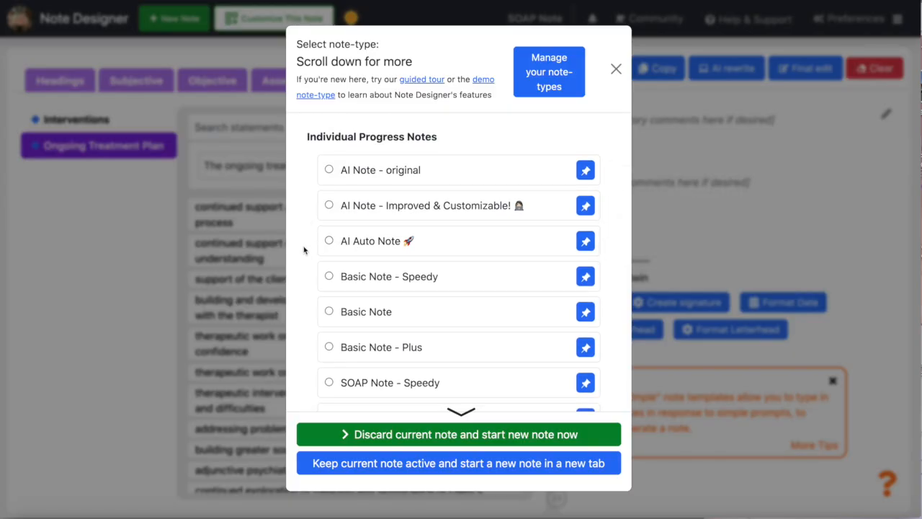
mouse_move(320, 268)
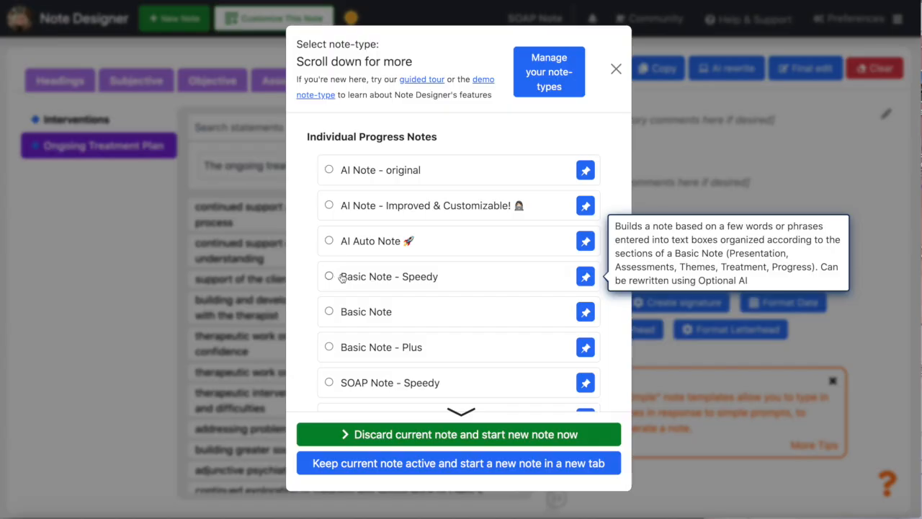
mouse_move(350, 307)
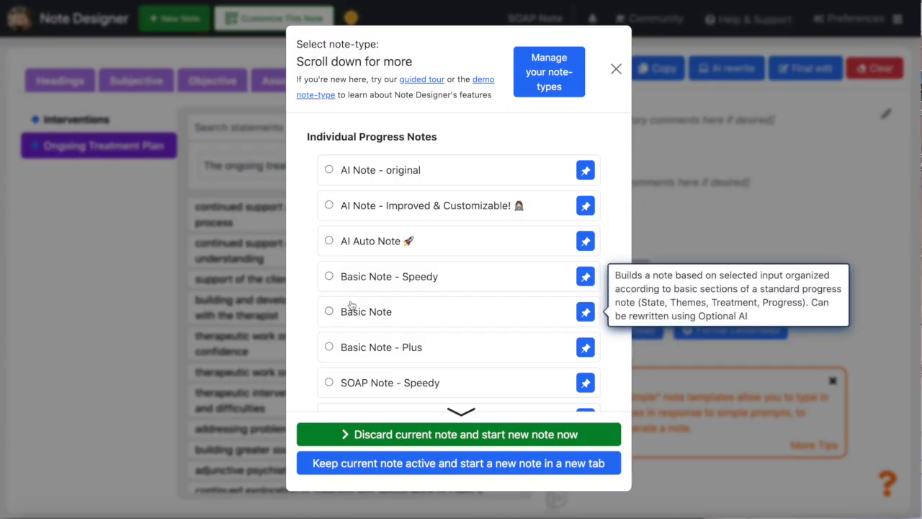
mouse_move(354, 346)
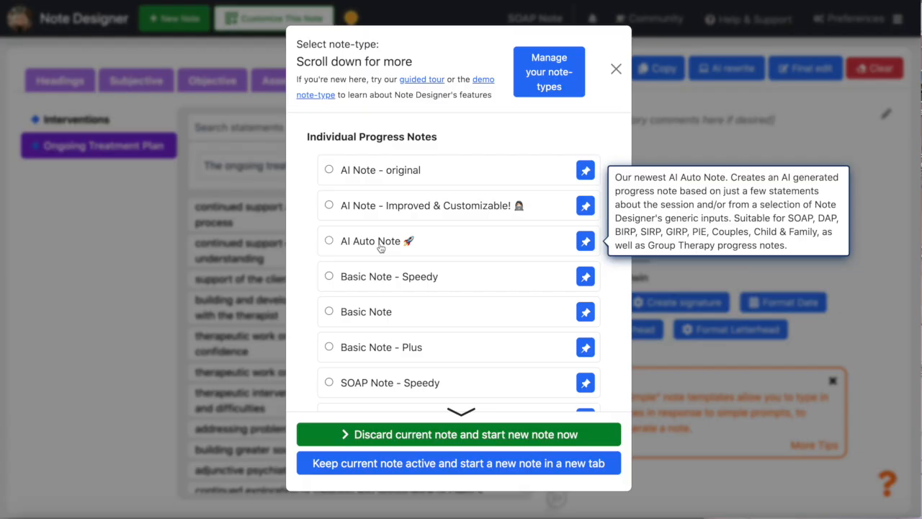
left_click(381, 248)
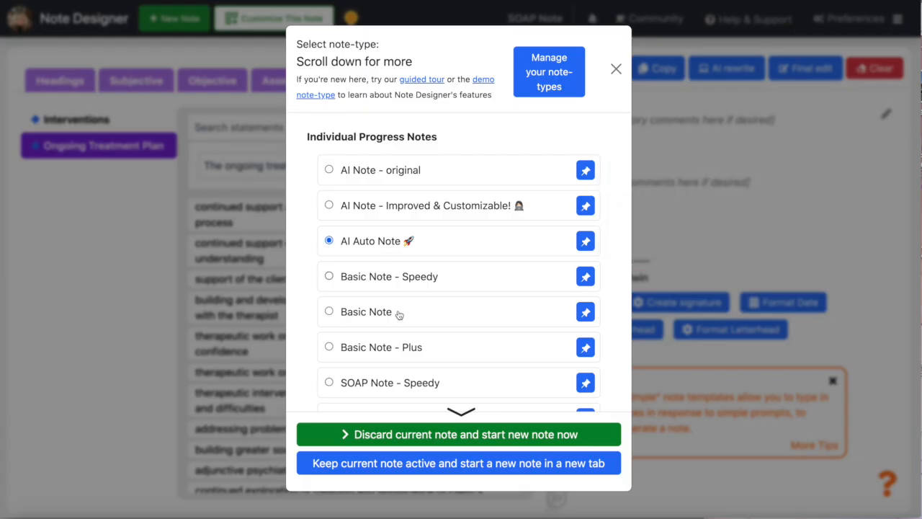
left_click(421, 436)
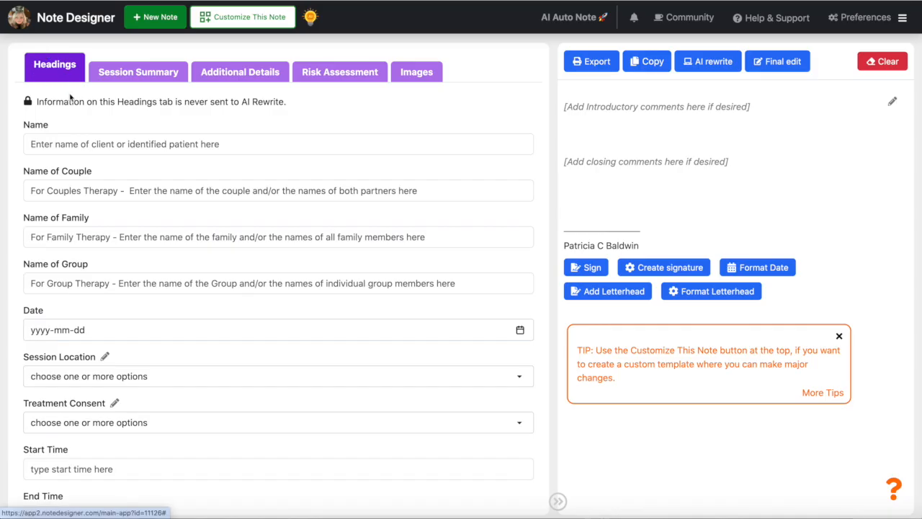
Step: Enter the client's full name and set the session date to 2025-04-09 in the note headings
left_click(85, 144)
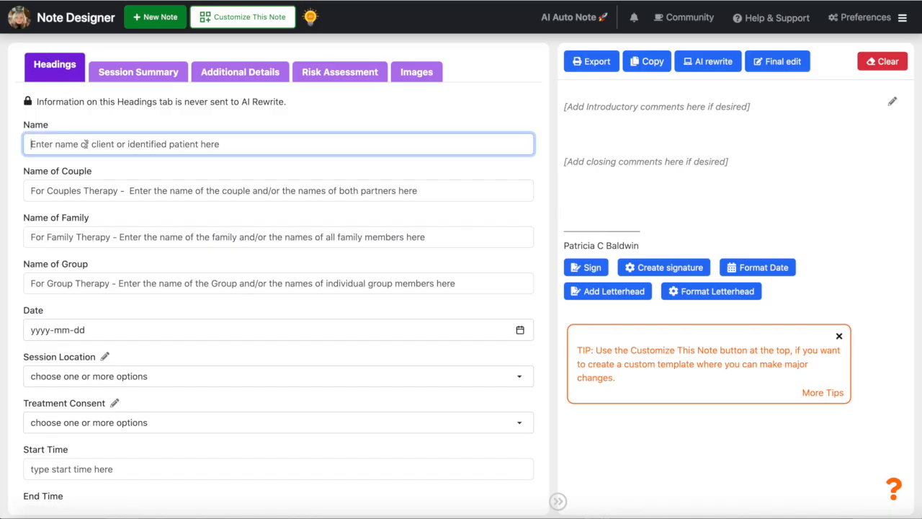
type("John D")
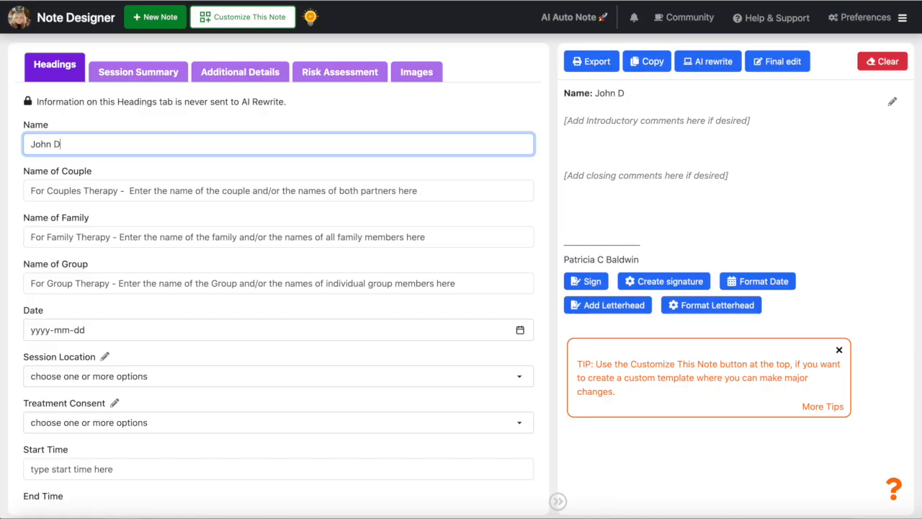
type("oe")
left_click(65, 330)
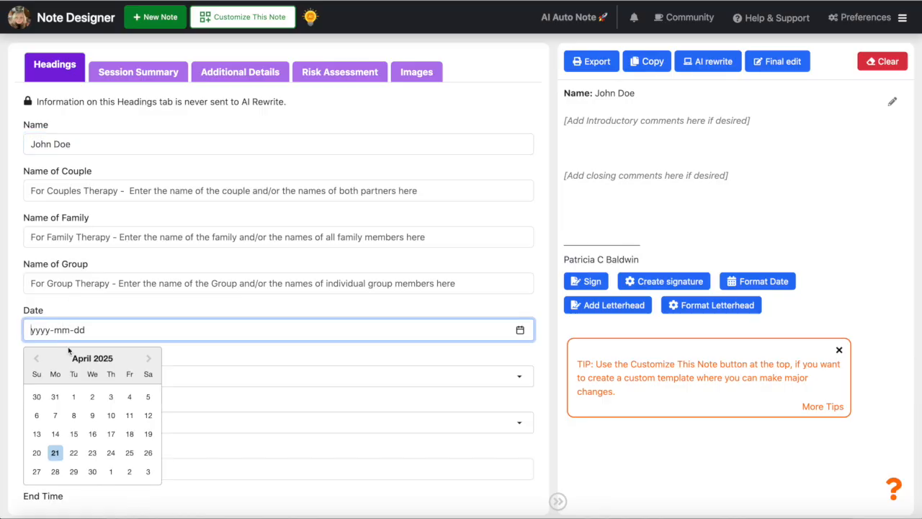
left_click(92, 417)
Step: Set the session location to "at the clinic" and the treatment consent to "treatment consent obtained"
scroll(146, 376, "down", 2)
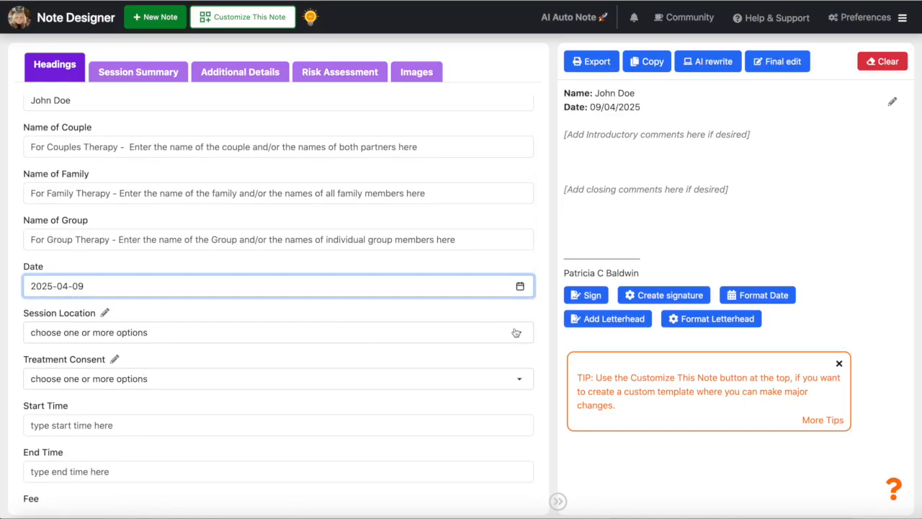
left_click(519, 332)
left_click(362, 404)
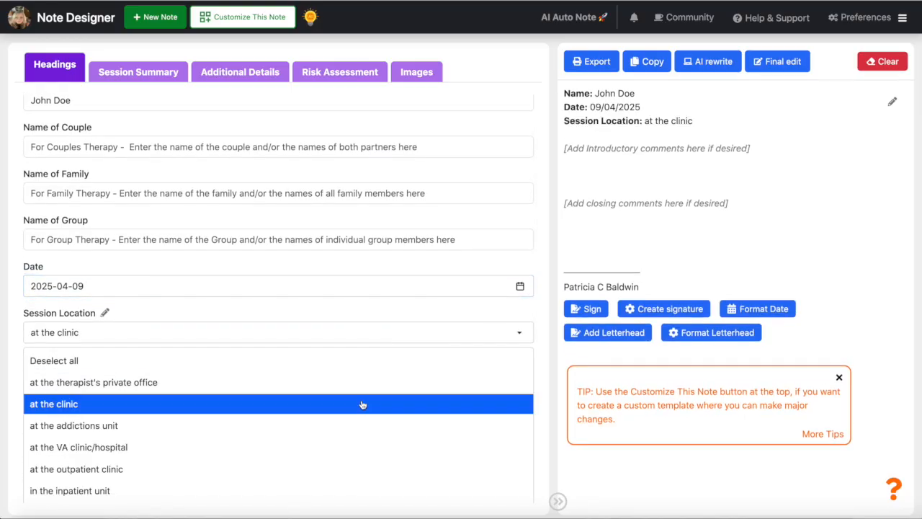
left_click(521, 334)
left_click(522, 335)
left_click(523, 334)
left_click(520, 380)
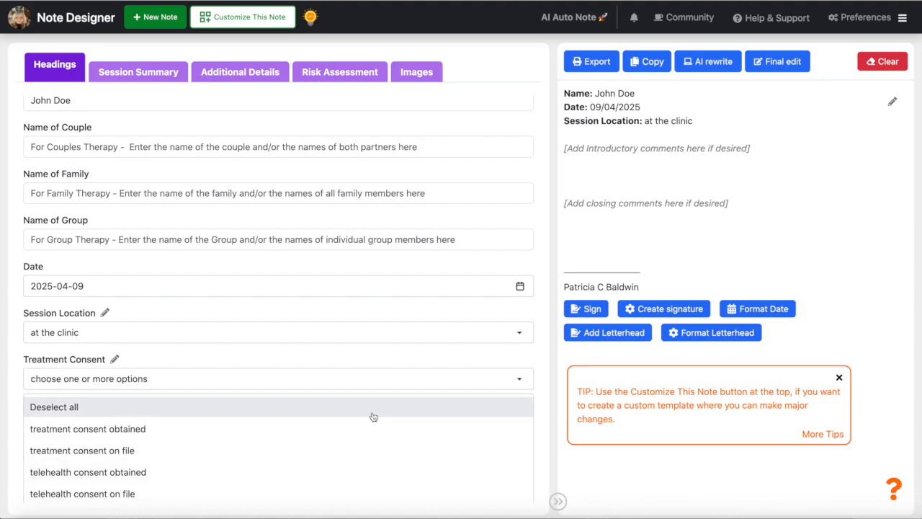
left_click(294, 432)
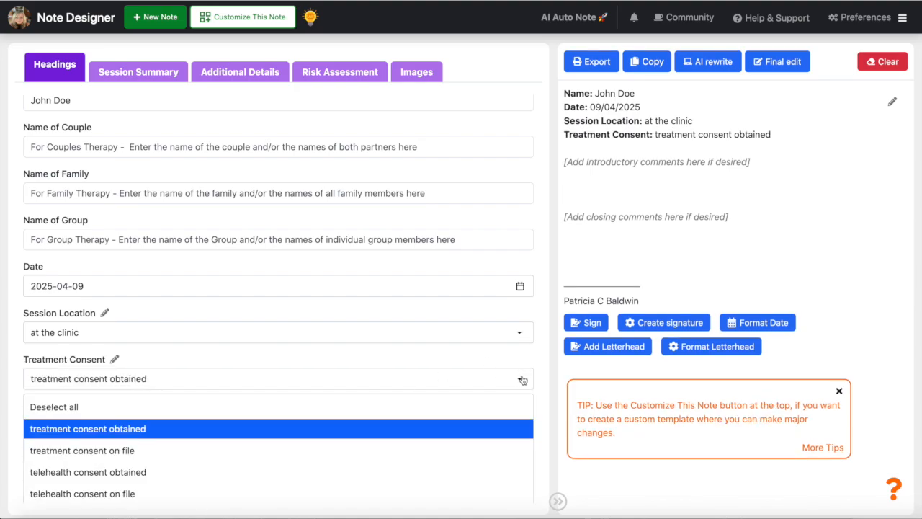
left_click(523, 381)
Step: Set the session's start time to 3:00 pm and its end time to 3:45 pm
scroll(521, 380, "down", 2)
left_click(340, 335)
type("3:00 pm")
left_click(309, 384)
type("3:45 pm")
Step: Choose the diagnostic code Adjustment disorder with anxiety (F43.22) and the CPT code 90834 (Psychotherapy 45 min)
scroll(527, 324, "down", 5)
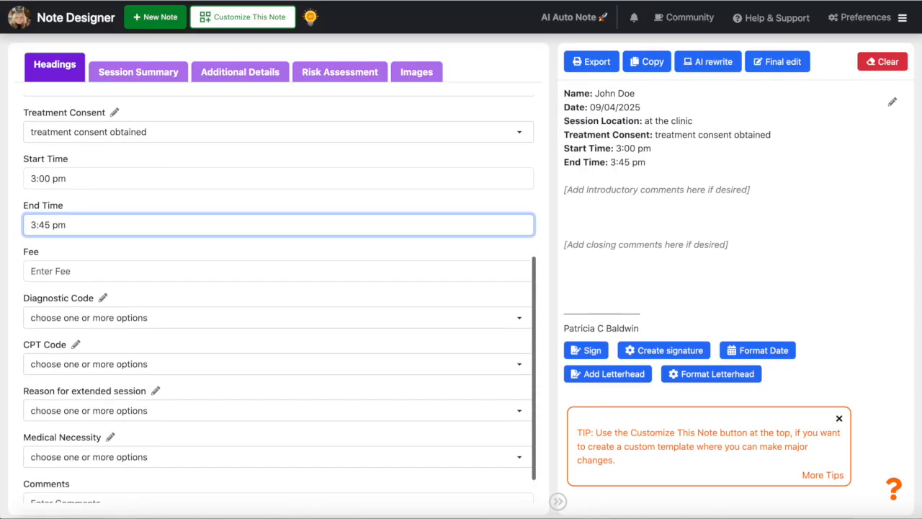
left_click(520, 314)
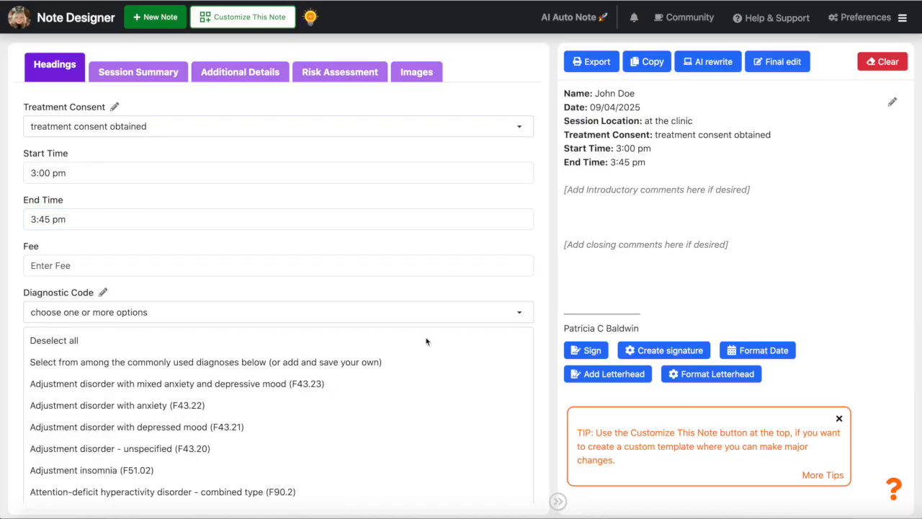
left_click(271, 406)
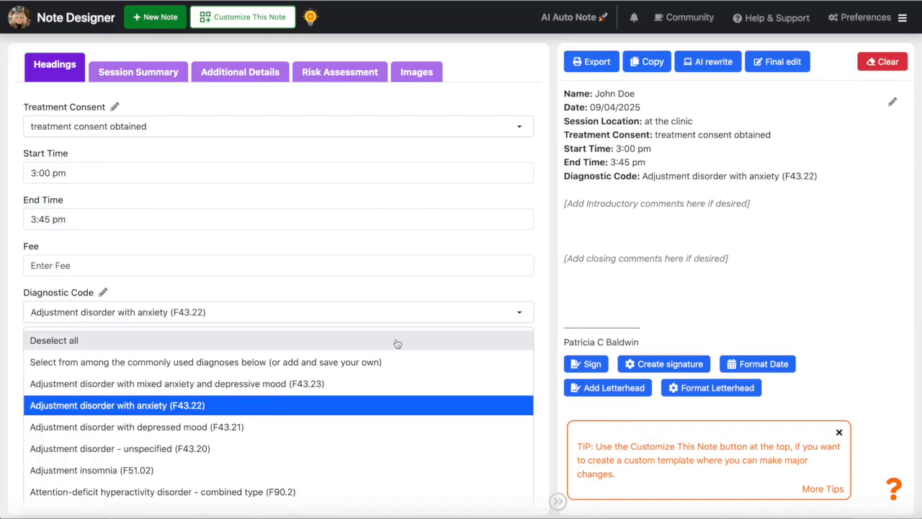
left_click(521, 314)
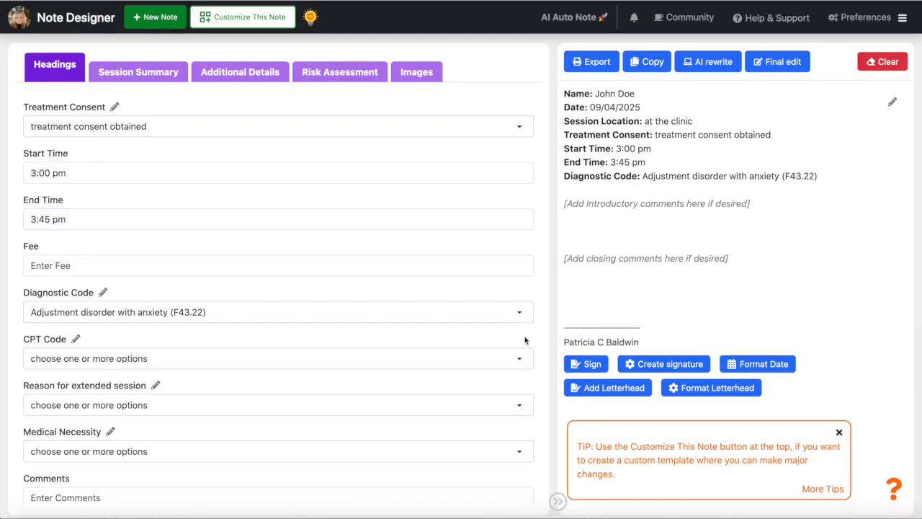
left_click(521, 360)
left_click(200, 452)
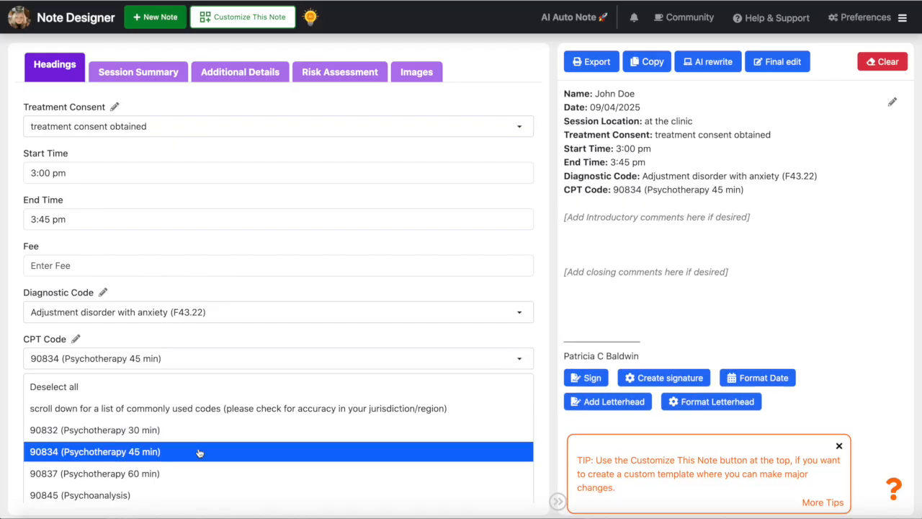
left_click(518, 362)
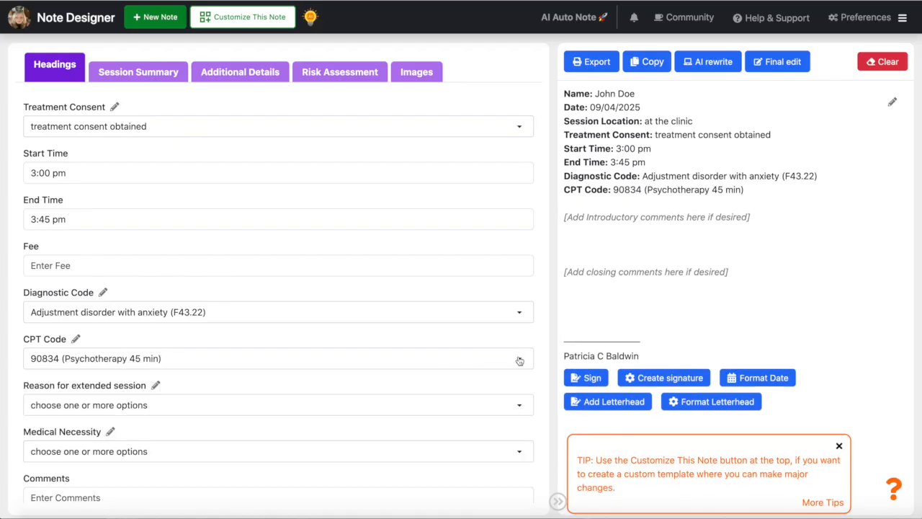
Step: Enter 100 as the session fee in the note headings
scroll(519, 360, "down", 1)
scroll(469, 381, "up", 1)
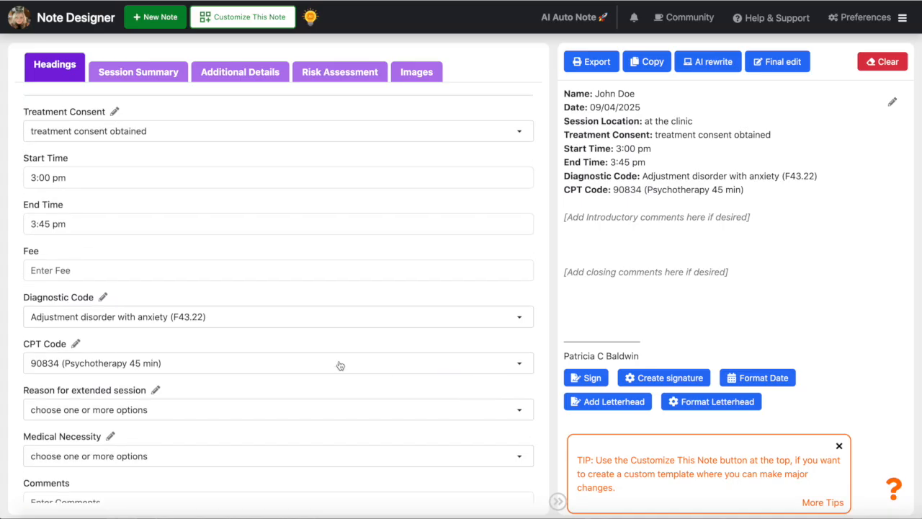
left_click(221, 271)
type("100")
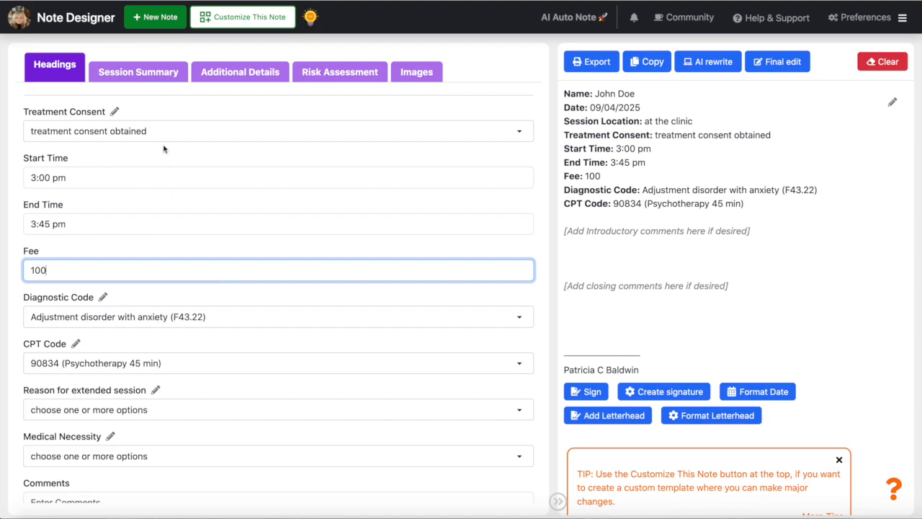
Step: Begin the session overview with "Client late for session. Distressed/anxious mood reported; Conflict with supervisor at work. Schema focused interventions used"
left_click(149, 77)
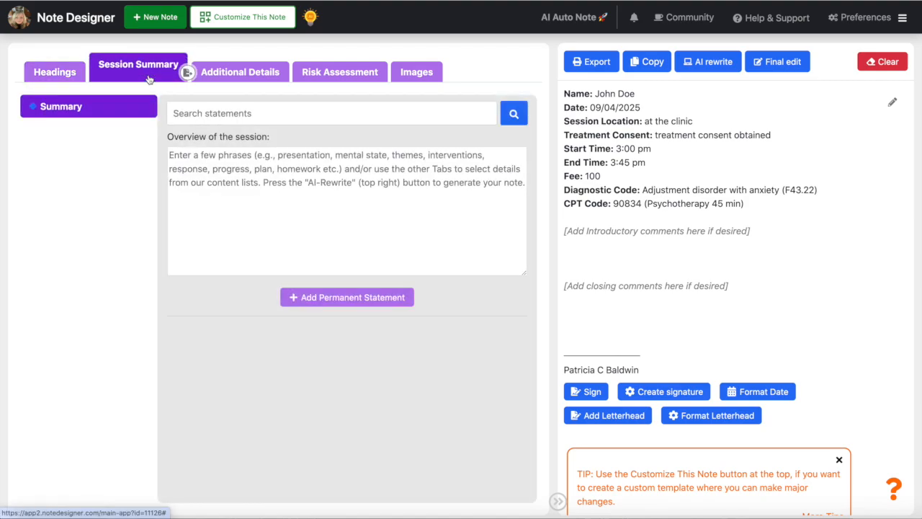
left_click(205, 155)
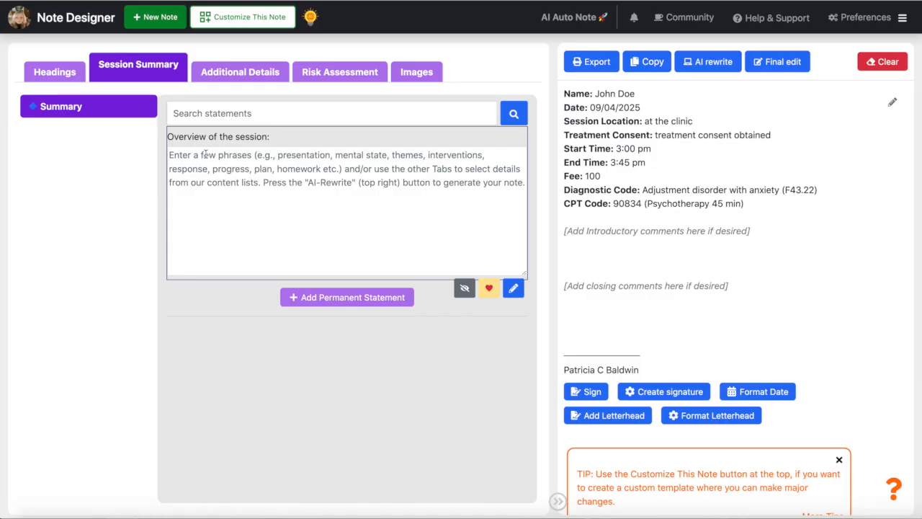
type("Client late ")
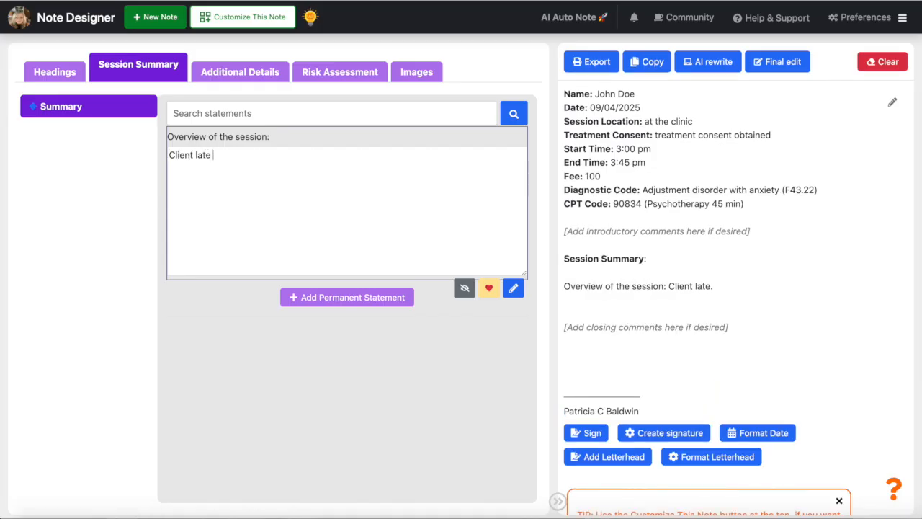
type("for session. Dis")
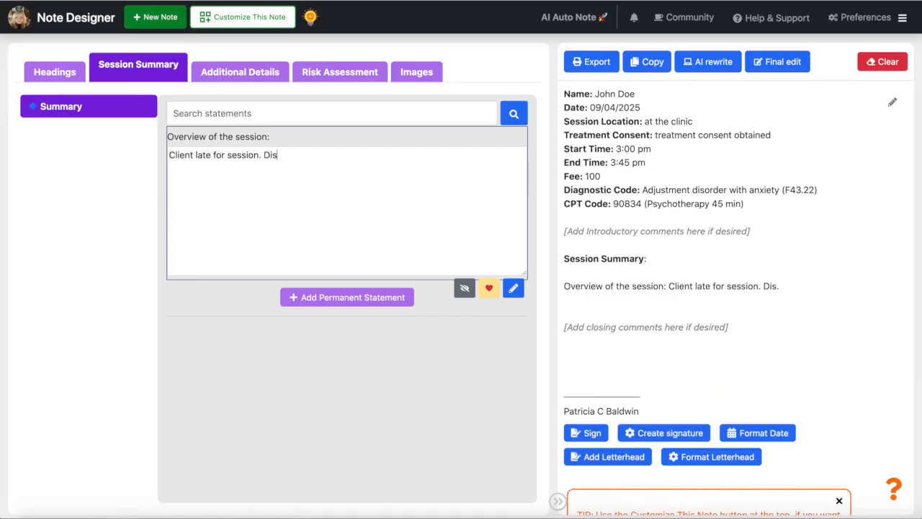
type("tressed/anxious mo")
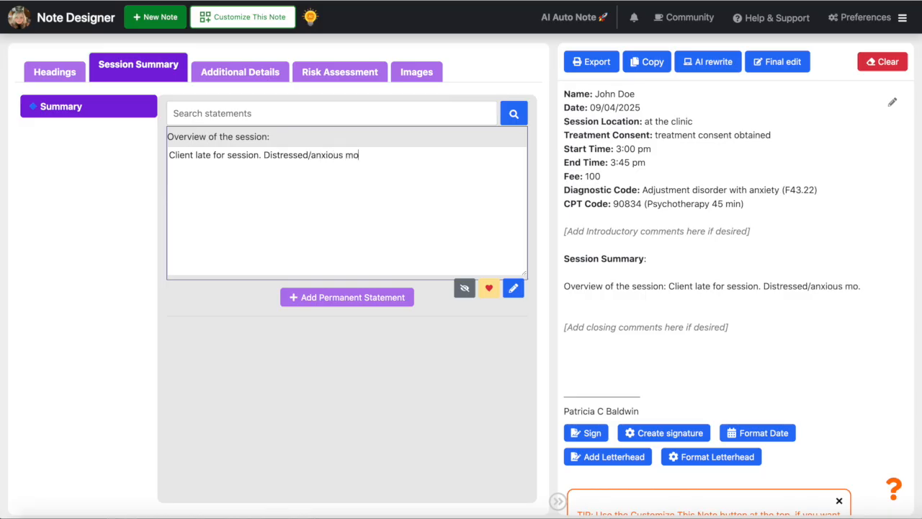
type("od reported; Conflict ")
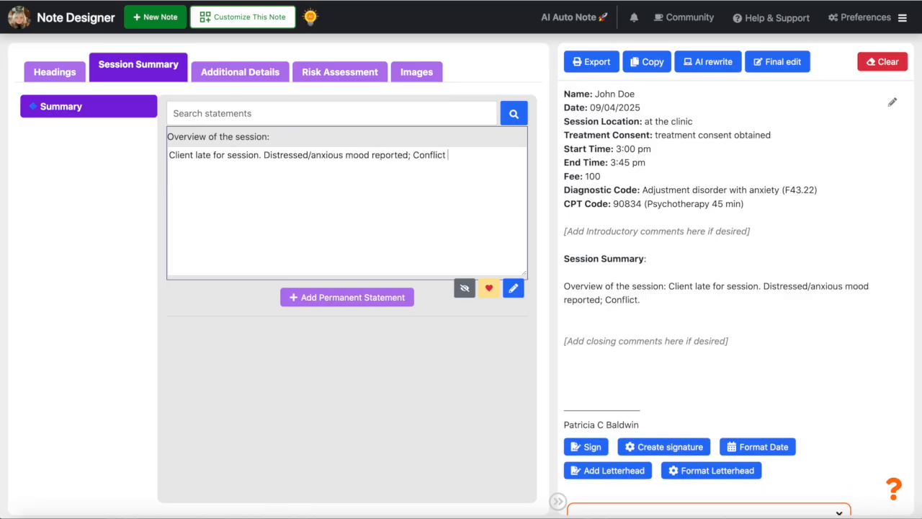
type("with supervisor at work. Schema focused interventions used")
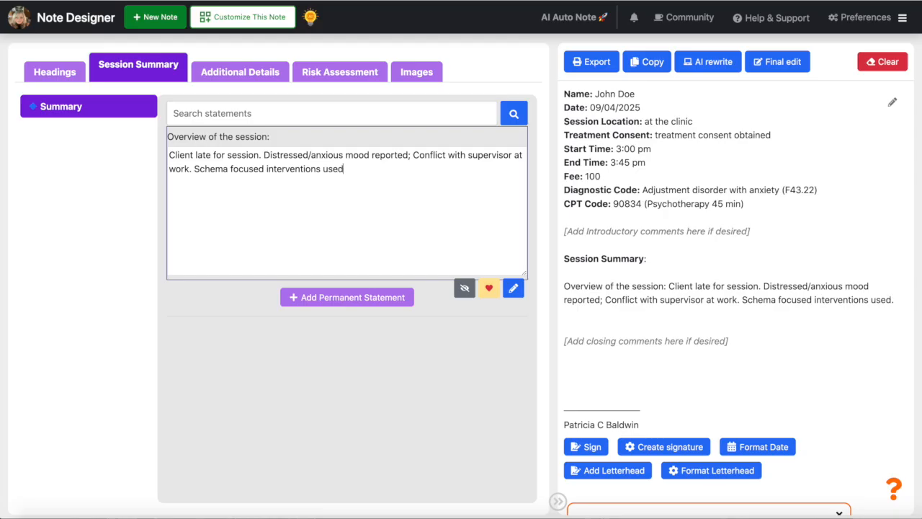
Step: Continue the session overview with "; examined "mistrust" schema. Client relieved by the session. Plan is ongoing CBT"
type("; examined \"m")
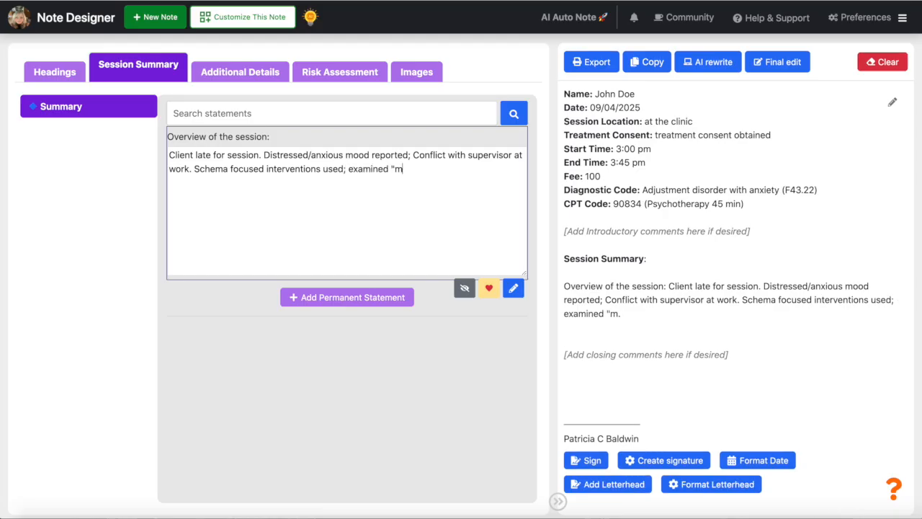
type("istrust\" schema")
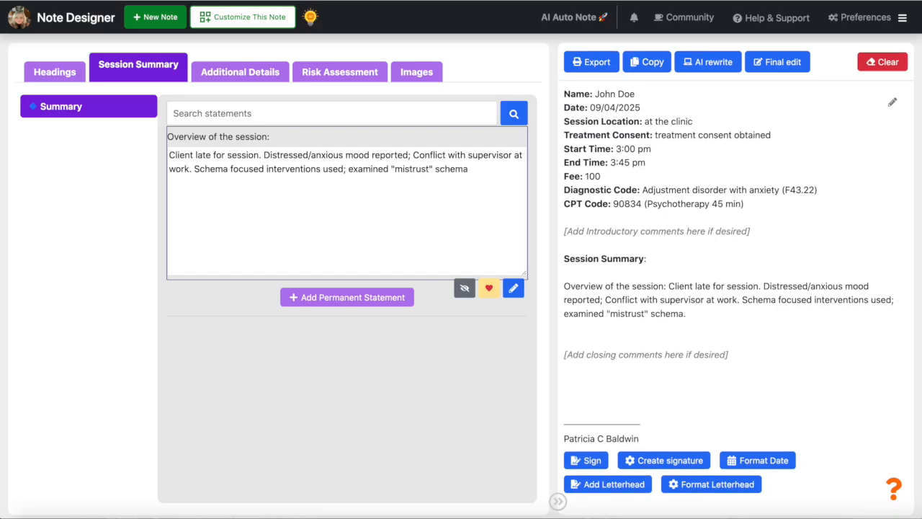
type(". Client relieved")
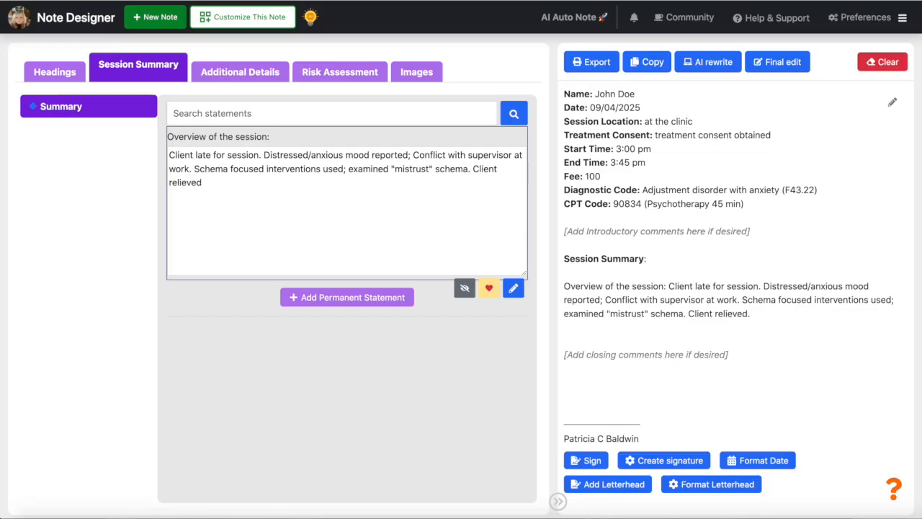
type(" by the session. P")
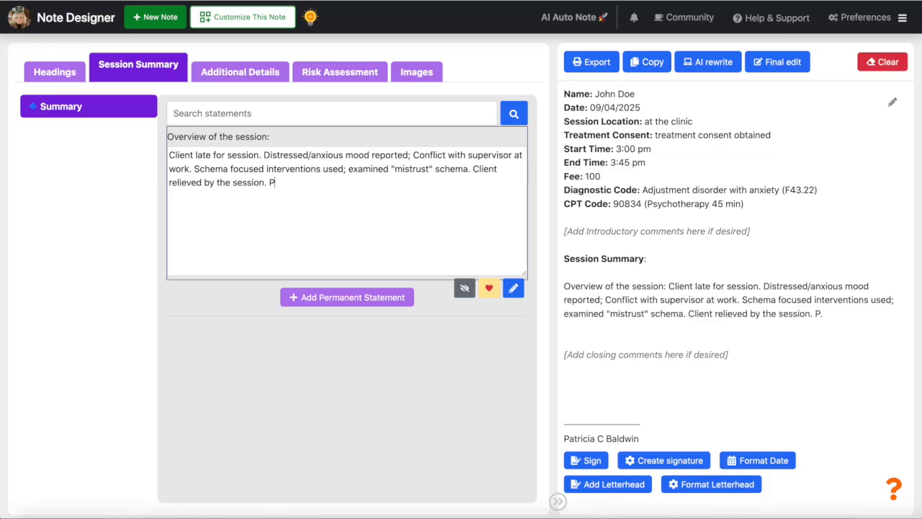
type("lan is ongoing CBT")
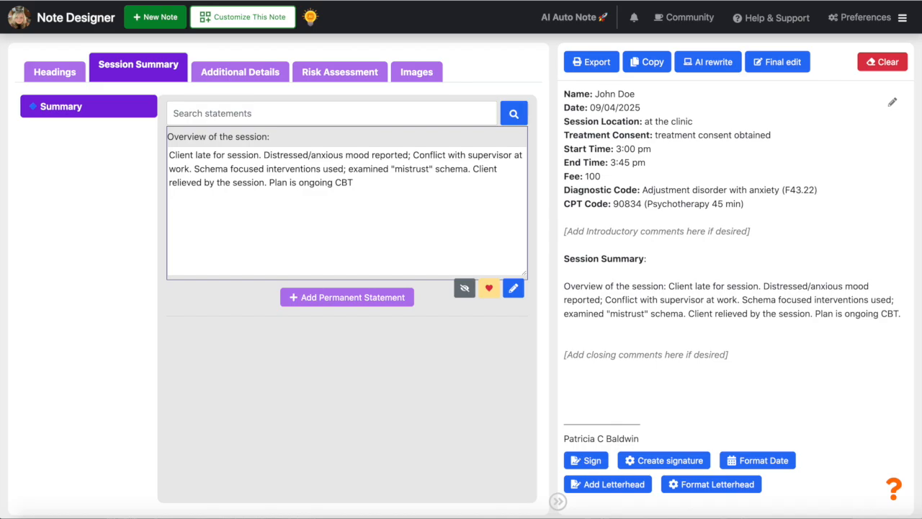
Step: Add the General Mental State detail "improved capacity for reflection" and the risk-to-self statement reporting fleeting suicidal thoughts but denying ever having thought of acting
left_click(242, 79)
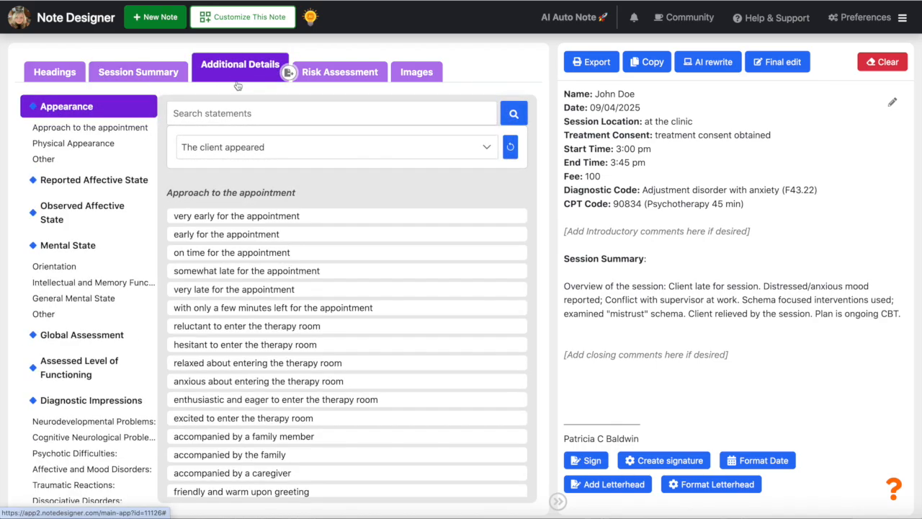
left_click(109, 297)
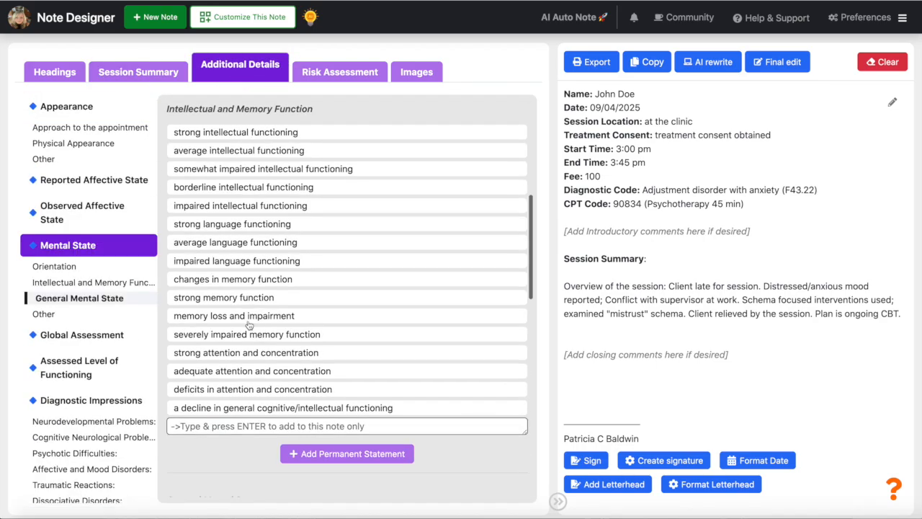
scroll(249, 324, "down", 1)
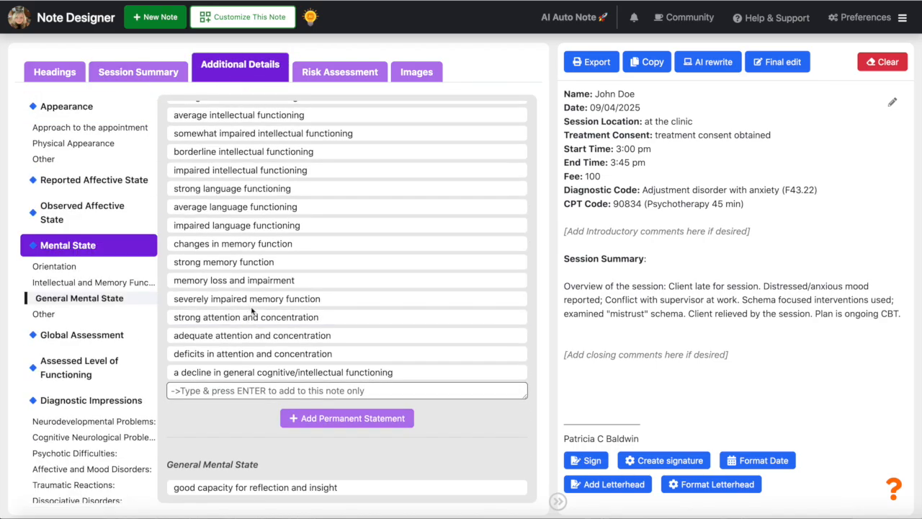
scroll(237, 353, "down", 4)
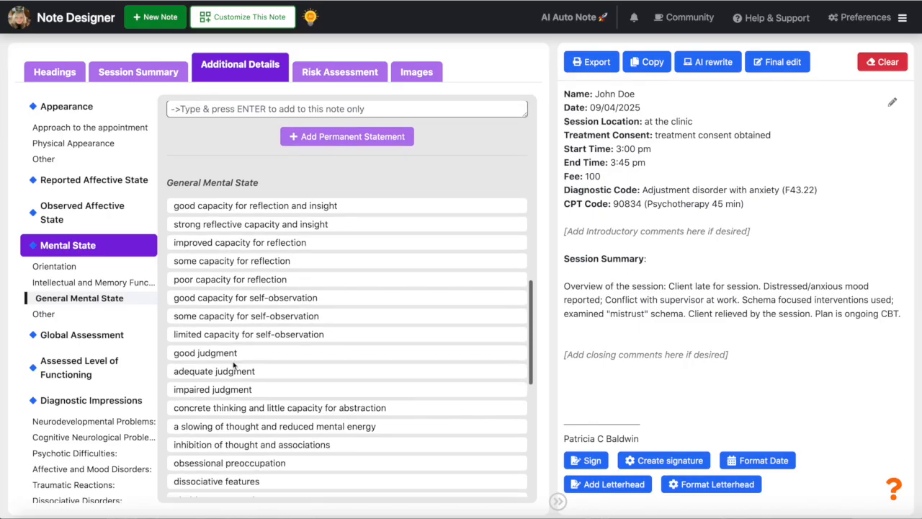
left_click(257, 246)
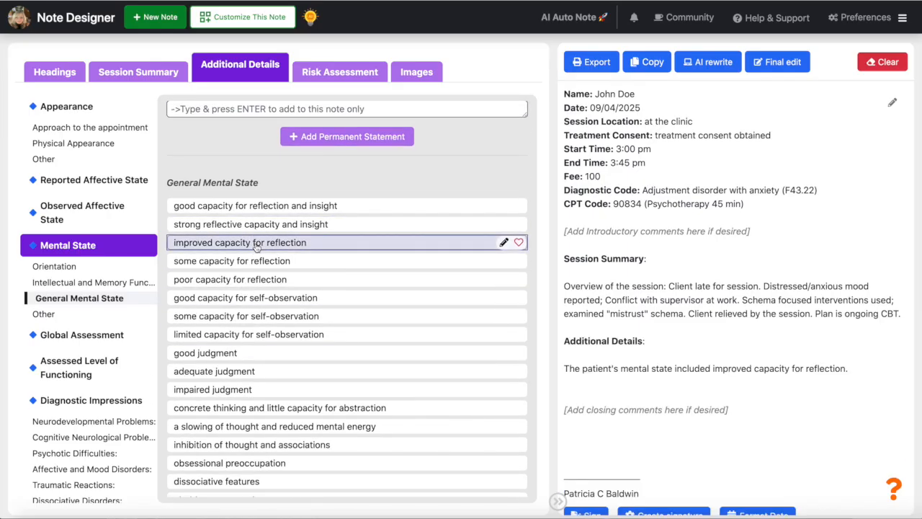
left_click(312, 76)
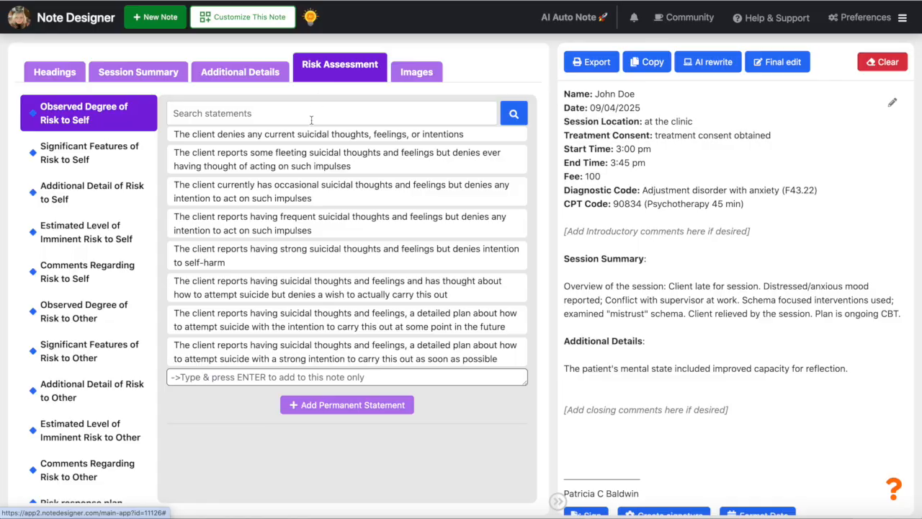
left_click(312, 162)
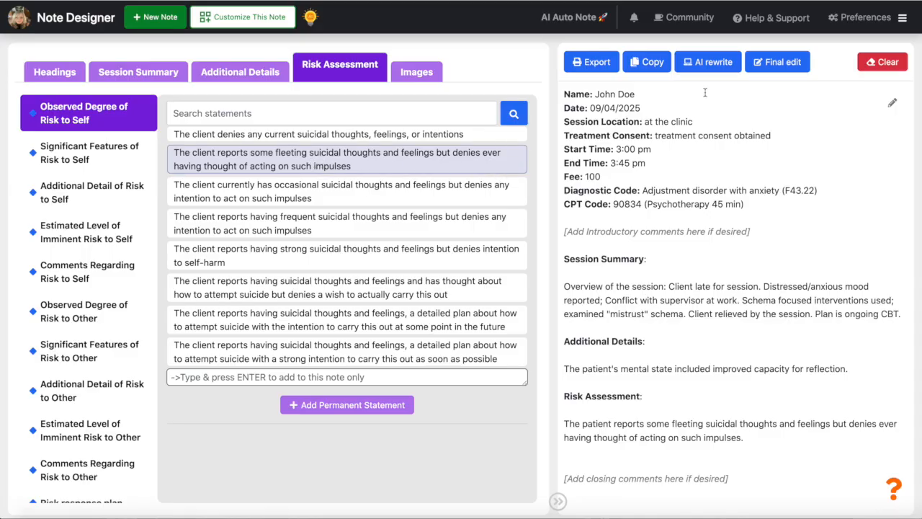
Step: Submit the note for an AI rewrite in SOAP style with "client" terminology and he / him pronouns
left_click(714, 64)
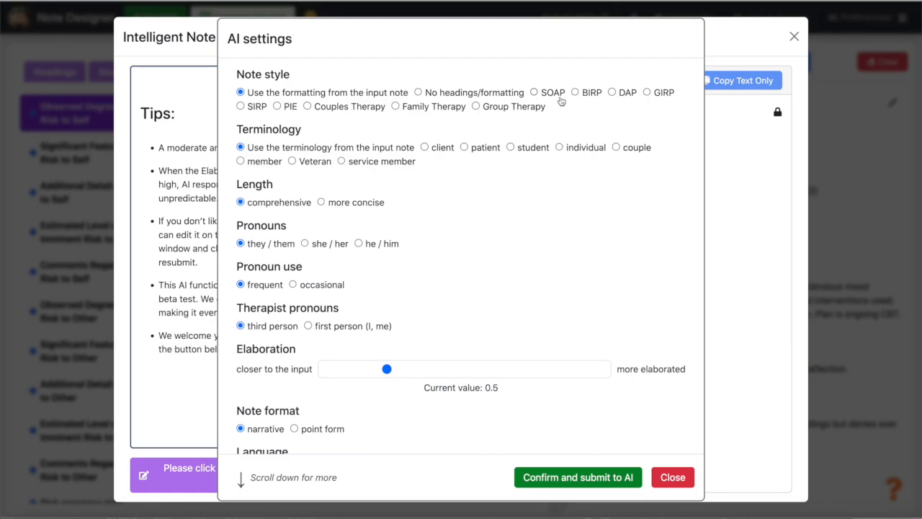
left_click(534, 92)
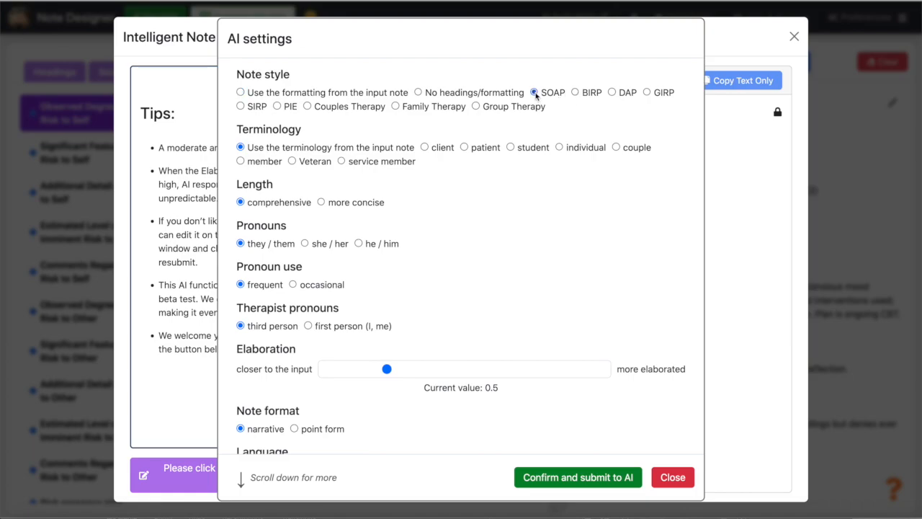
left_click(424, 147)
left_click(359, 244)
scroll(438, 382, "down", 3)
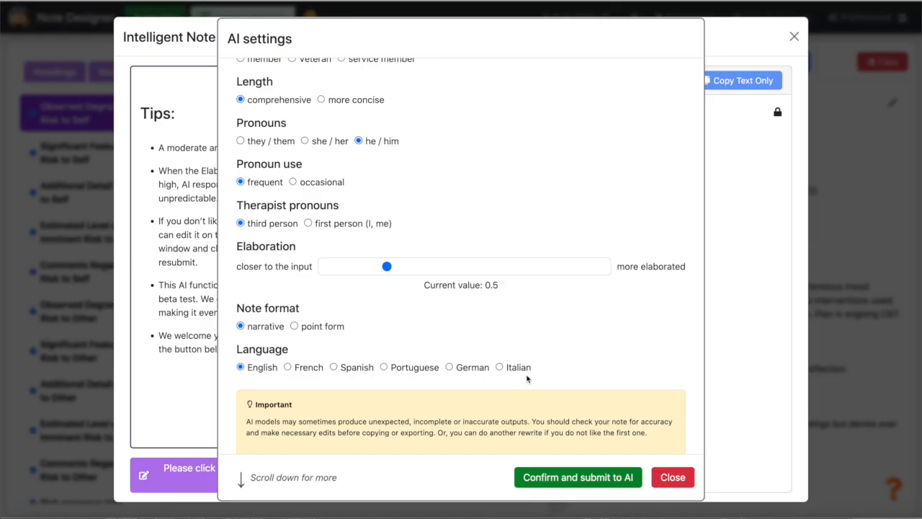
left_click(585, 480)
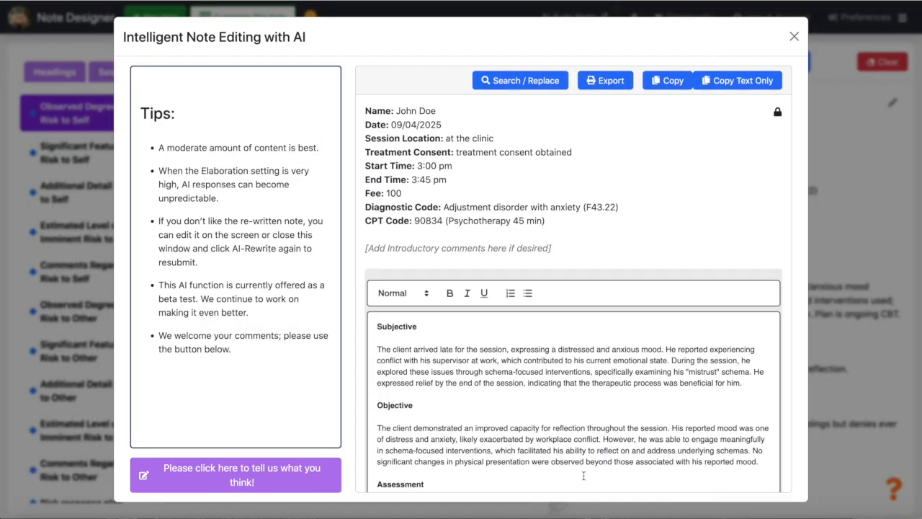
Step: Edit the Objective section of the rewritten note to read "demonstrated a very improved capacity for reflection"
scroll(584, 476, "down", 2)
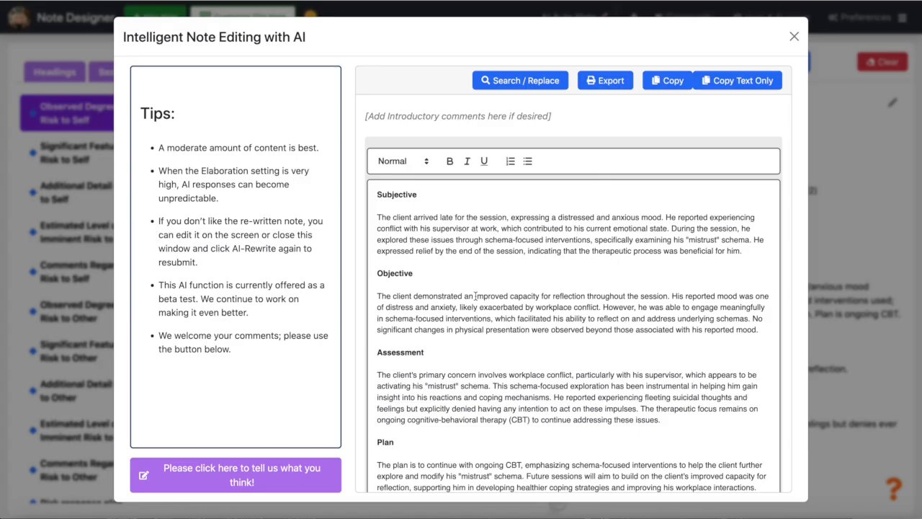
left_click(475, 295)
key("BackSpace")
type("very")
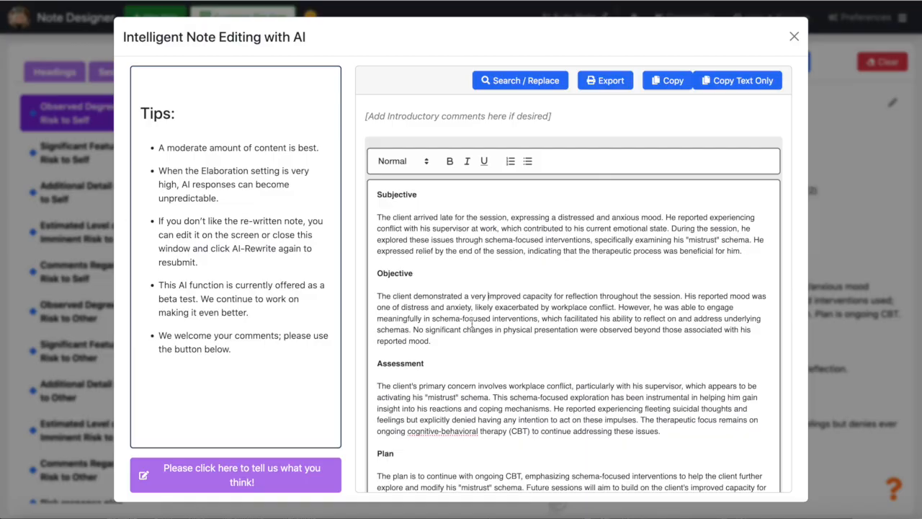
Step: Sign the rewritten SOAP note with the therapist's saved signature
scroll(472, 326, "down", 5)
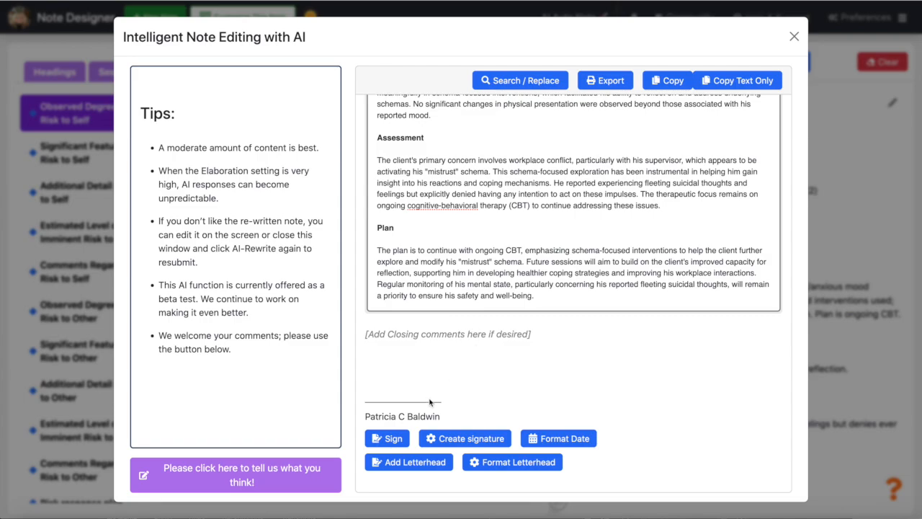
left_click(393, 440)
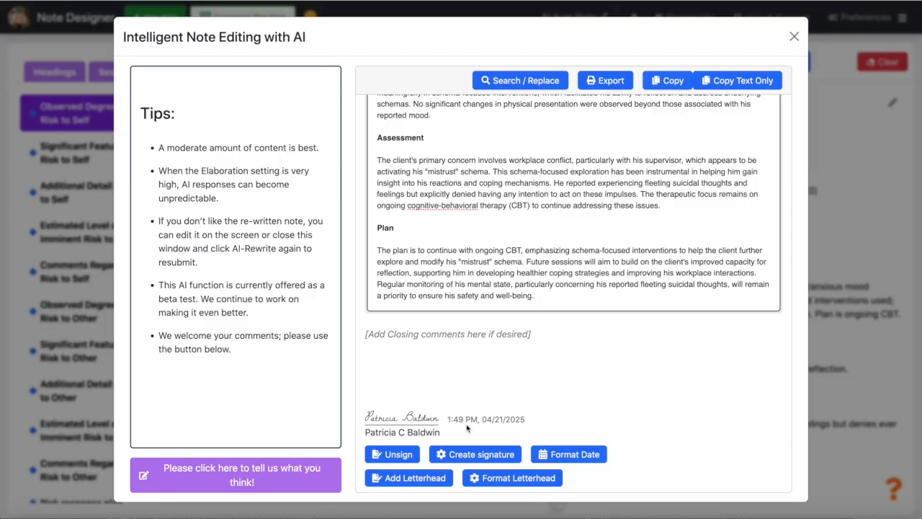
scroll(588, 252, "up", 5)
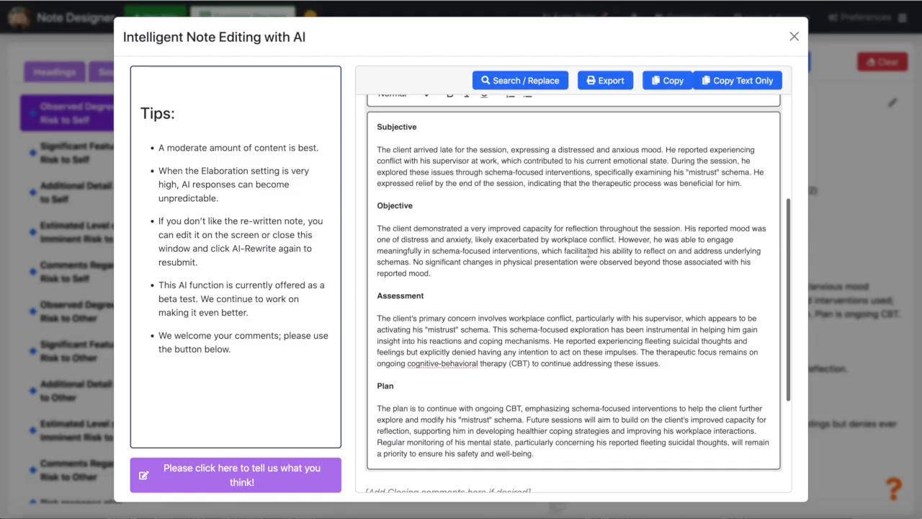
Step: Open the export preview of the signed note and review its contents
left_click(614, 81)
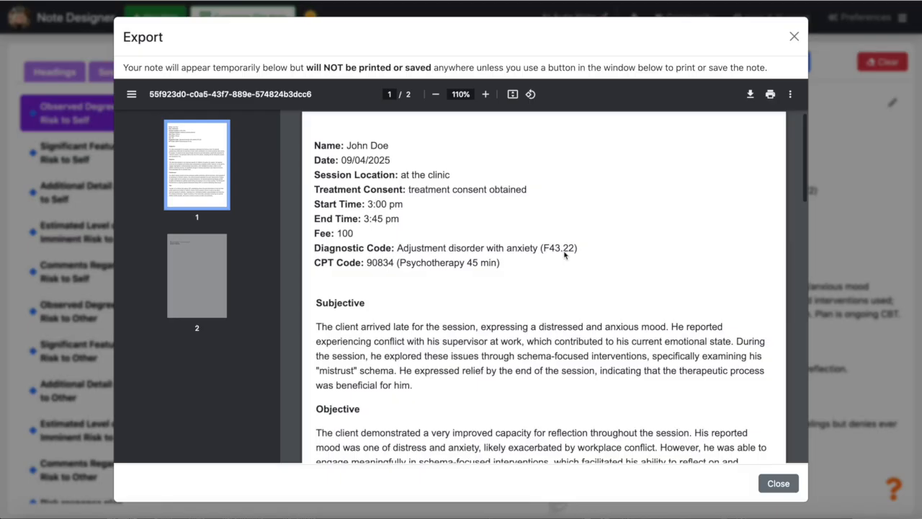
scroll(565, 254, "down", 2)
scroll(564, 254, "down", 2)
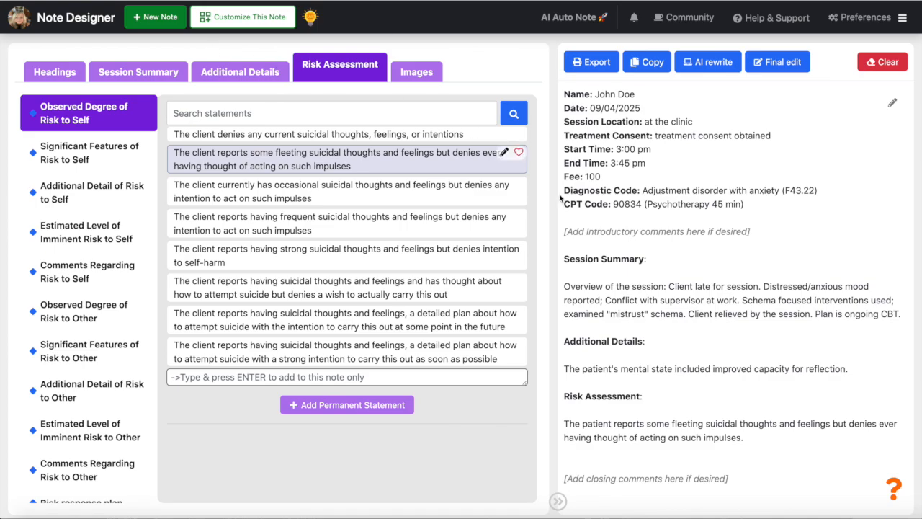
Step: Ask the help chatbot "how do I create my signature", read its instructions and close the chat
left_click(894, 488)
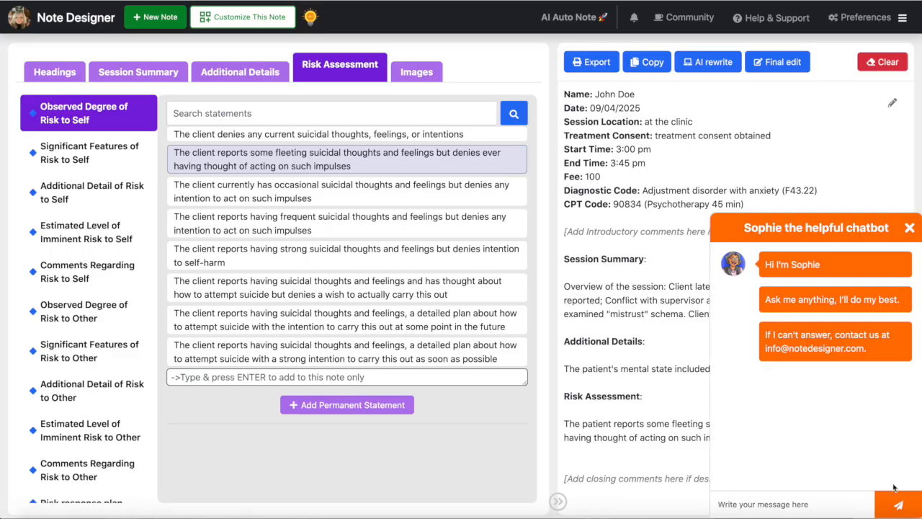
left_click(830, 504)
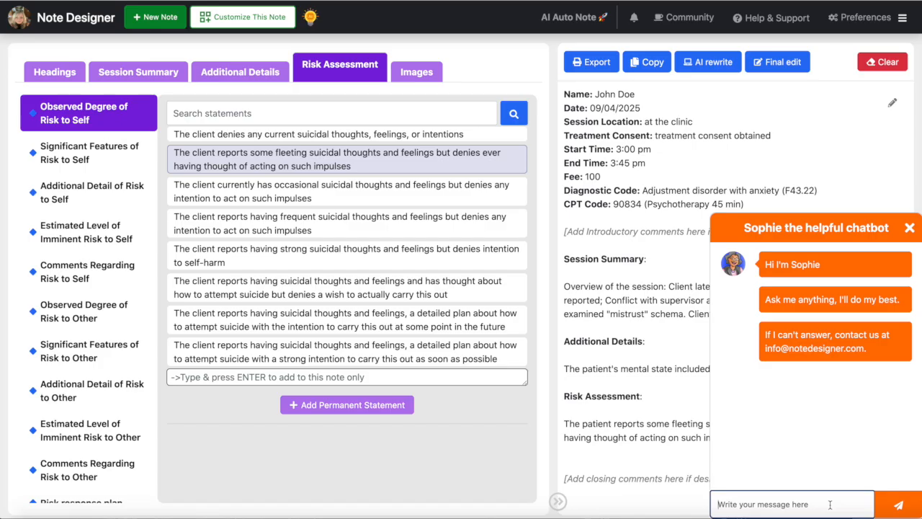
type("how do I create mm")
type(" signature")
left_click(909, 508)
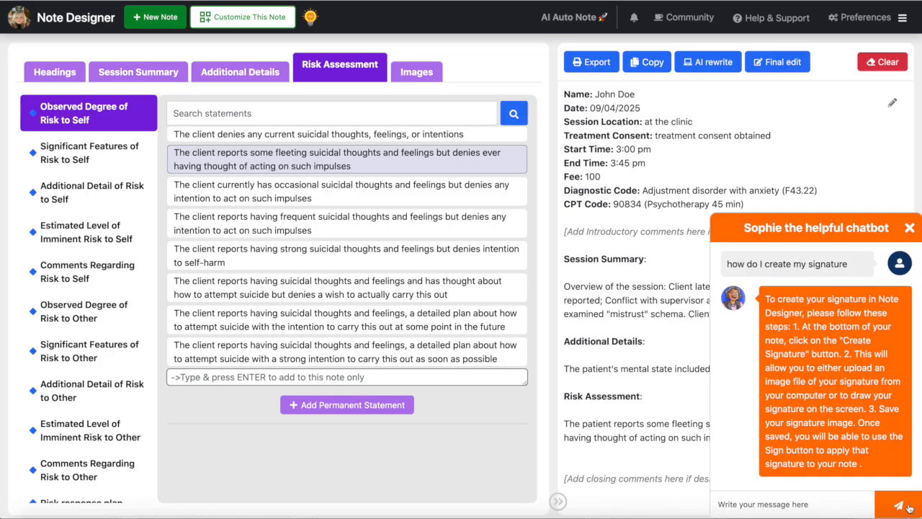
left_click(909, 228)
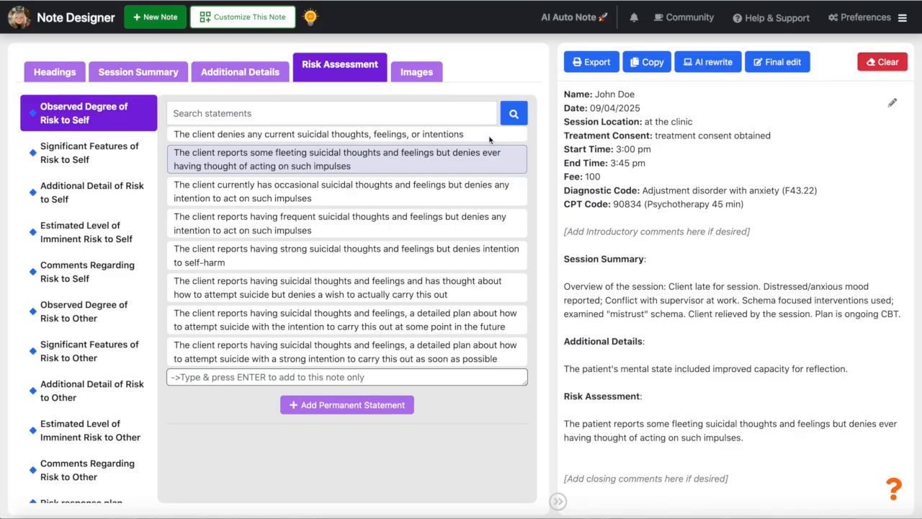
Step: Ask the AI Insights tool "please provide some CBT interventions for the treatment of panic and anxiety" and read its response
left_click(312, 17)
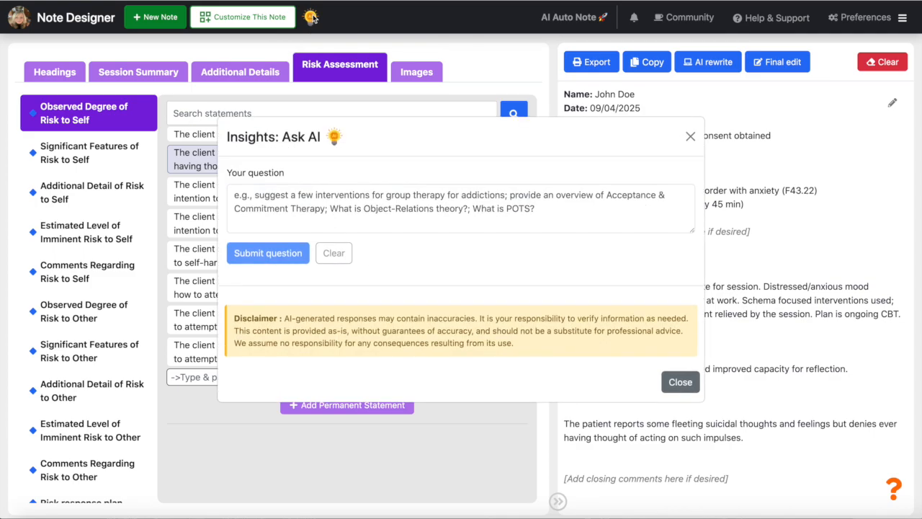
left_click(312, 192)
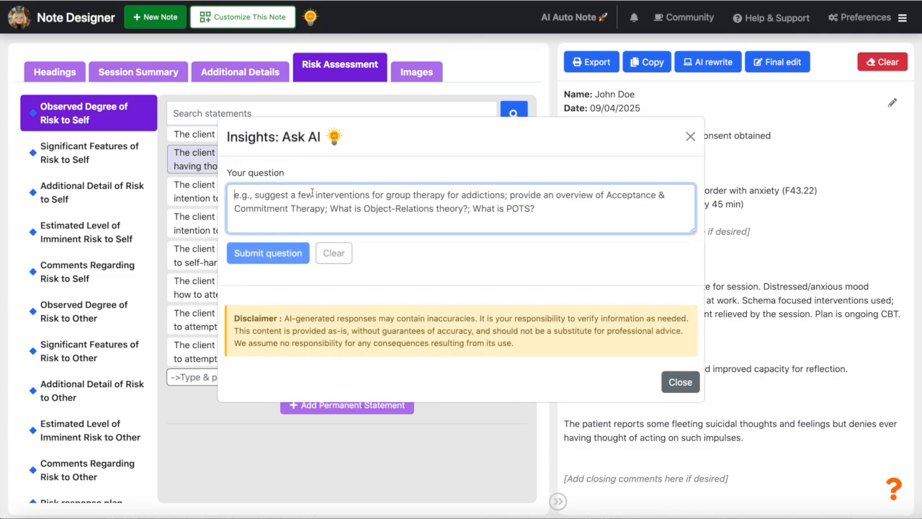
type("please ")
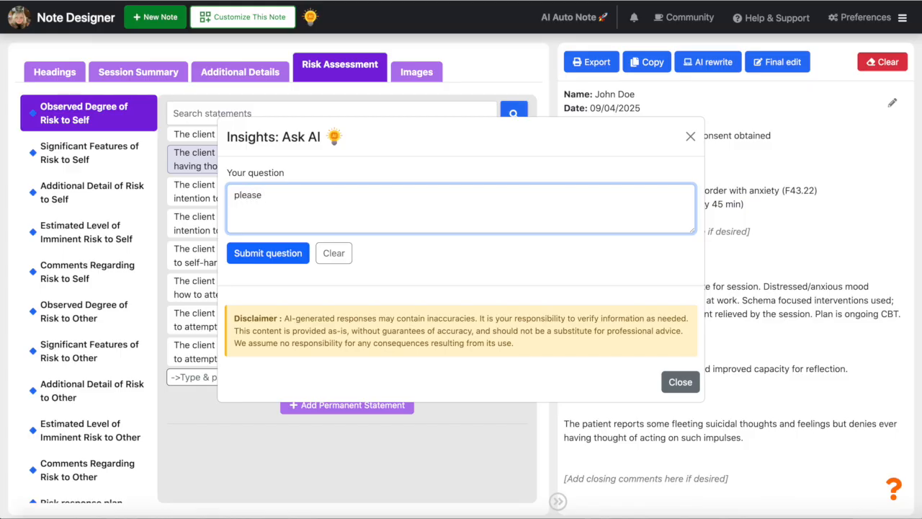
type("prvi")
type("ovide some ")
type("CBT inter")
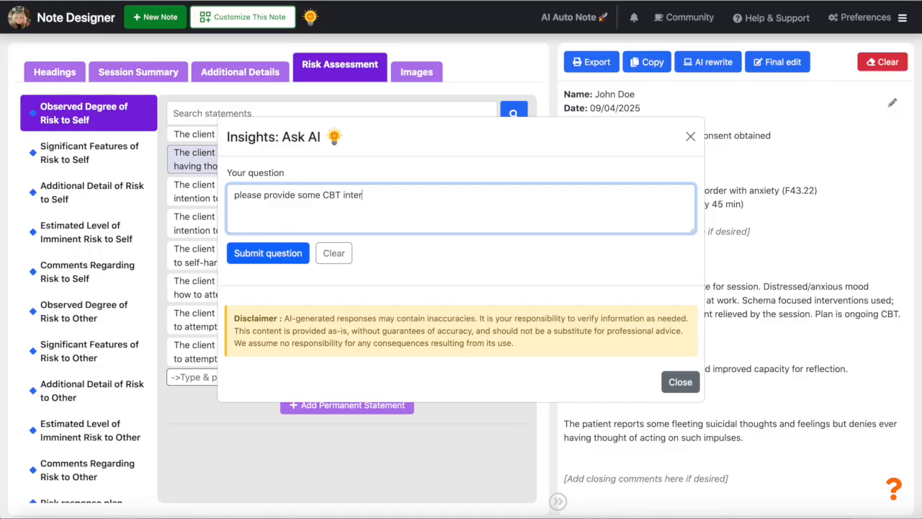
type("ventions for the treatment")
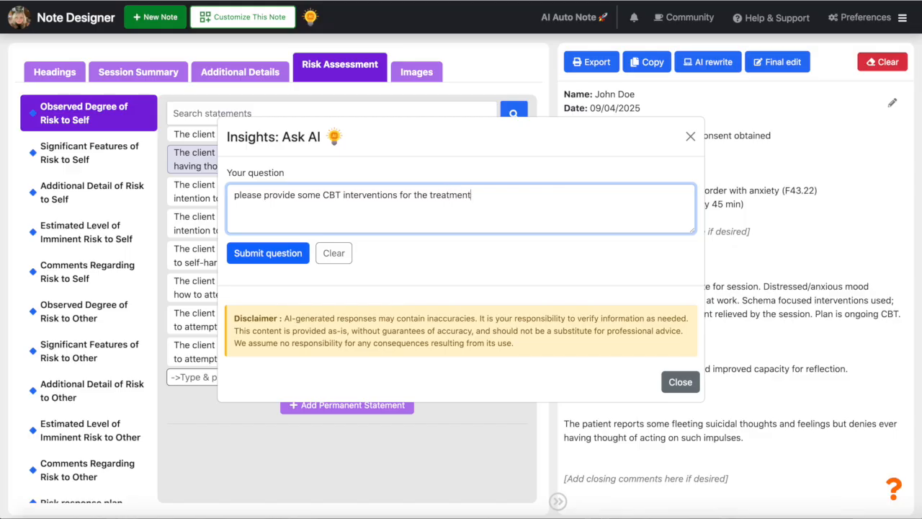
type(" of panic and anxiety")
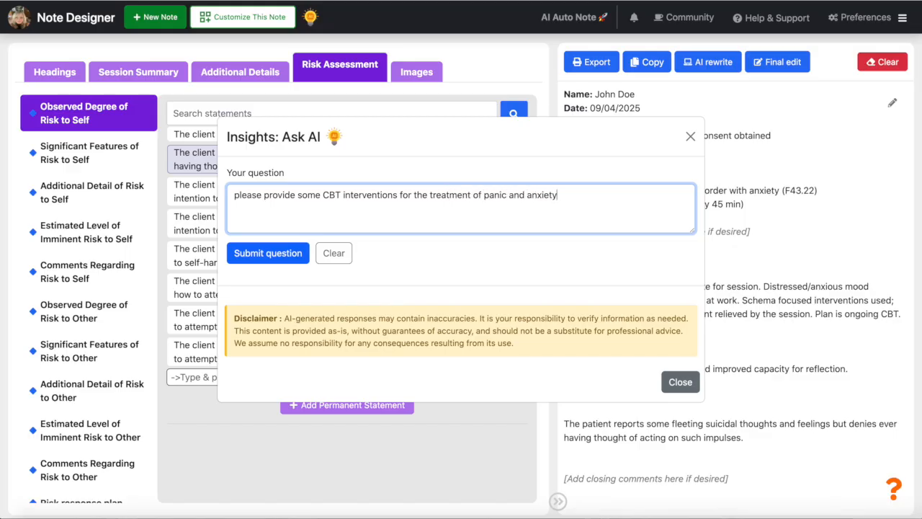
left_click(271, 254)
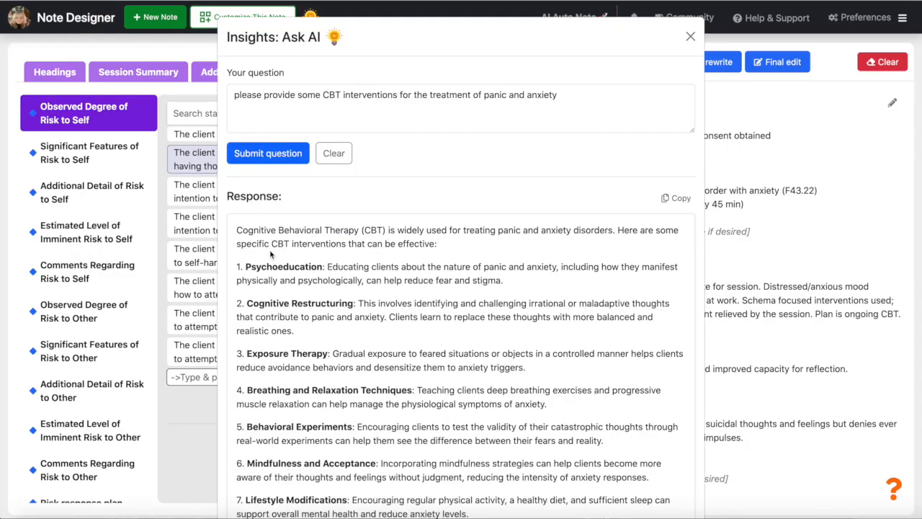
scroll(339, 313, "down", 2)
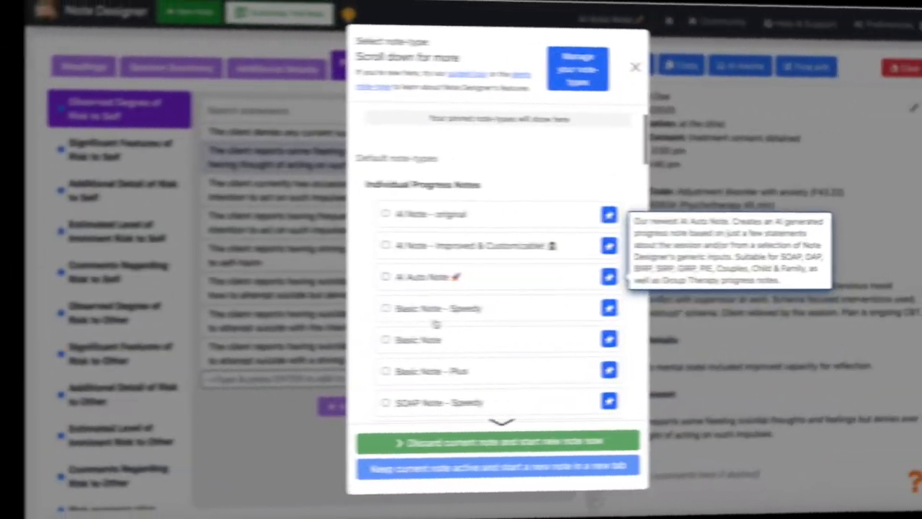
Step: Discard the current note and start a new one of the BIRP Note type
scroll(396, 324, "down", 3)
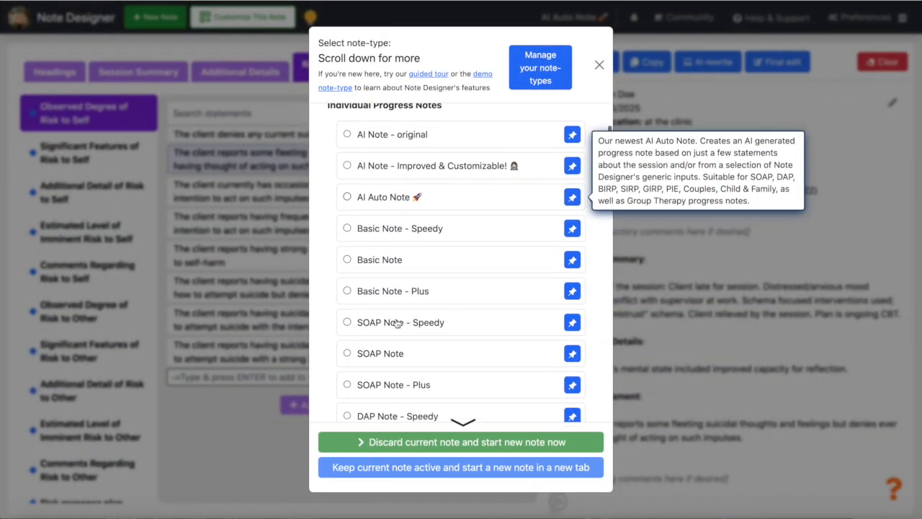
scroll(396, 323, "down", 3)
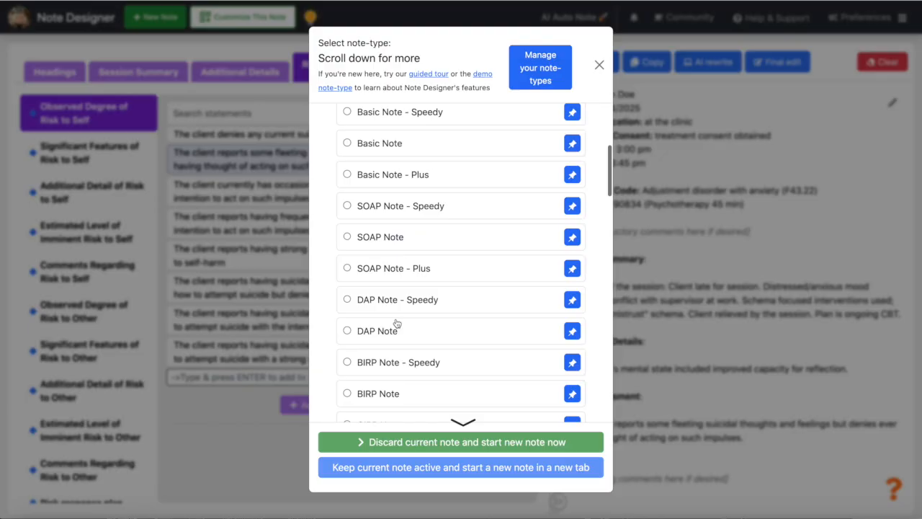
left_click(382, 395)
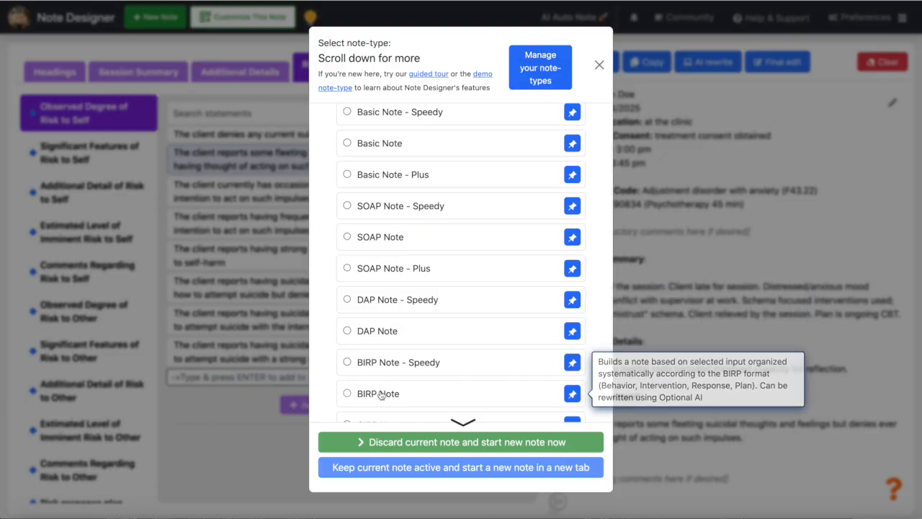
left_click(406, 442)
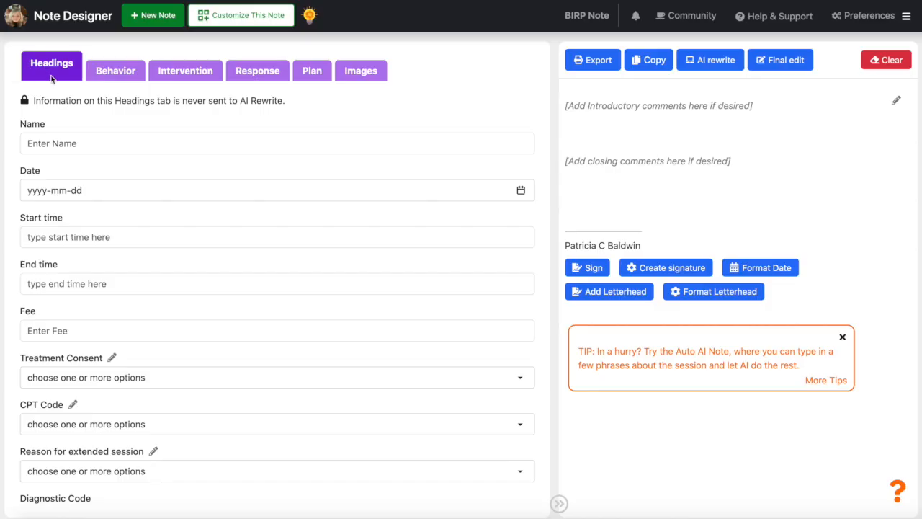
Step: Fill in the client's name, start time 3:00 pm, end time 3:45 pm and fee 100.00 in the note headings
left_click(60, 144)
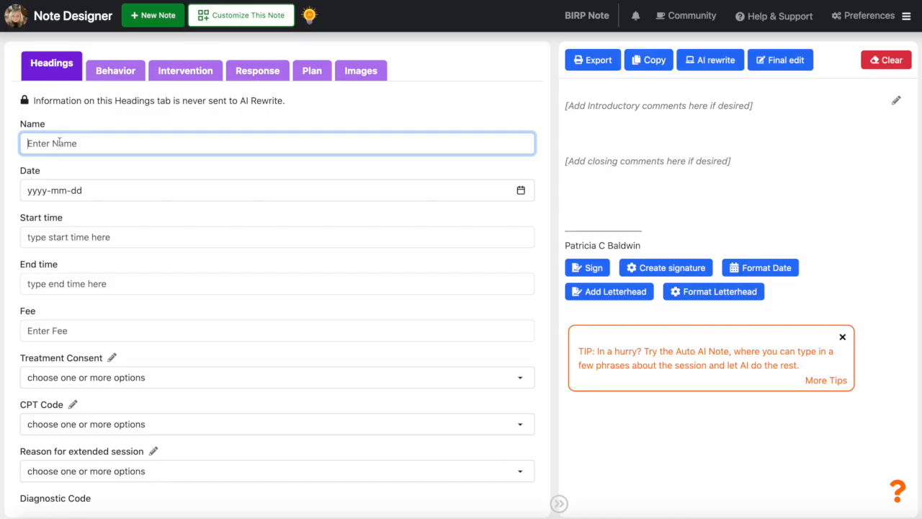
type("John Doe")
left_click(56, 235)
type("3:00 pm")
left_click(45, 283)
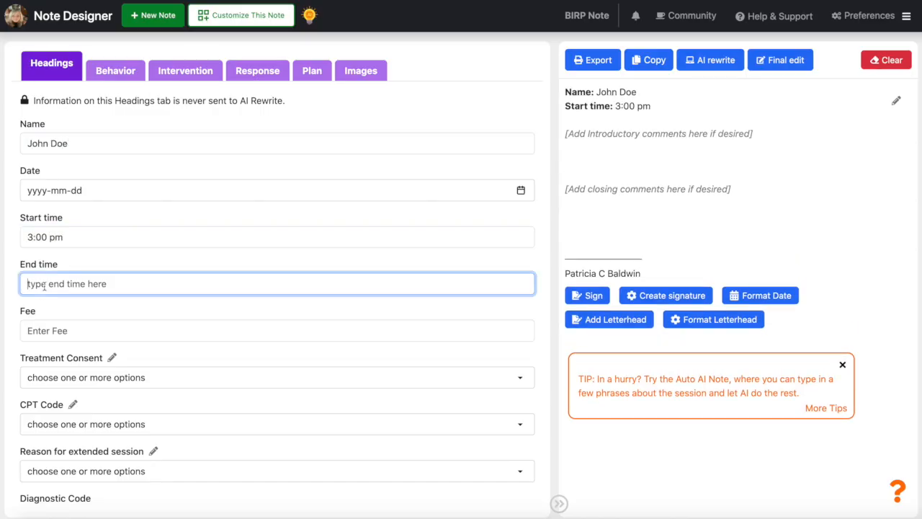
type("3:45 pm")
key("Tab")
type("100.00")
Step: Set the CPT code heading to 90834 (Psychotherapy 45 min)
scroll(276, 324, "down", 1)
left_click(239, 374)
left_click(238, 468)
scroll(432, 346, "down", 1)
left_click(494, 301)
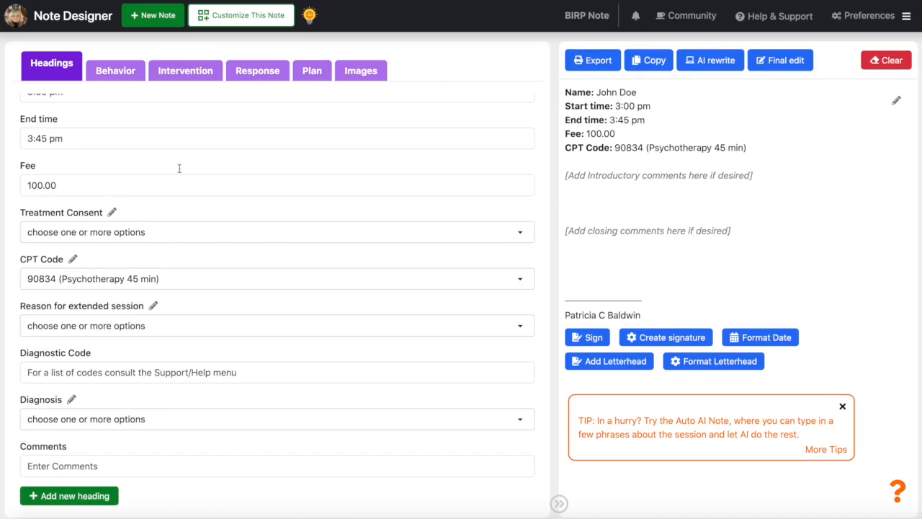
Step: Add Behavior statements that the session was held at the clinic and the client appeared reluctant to enter the therapy room
left_click(115, 72)
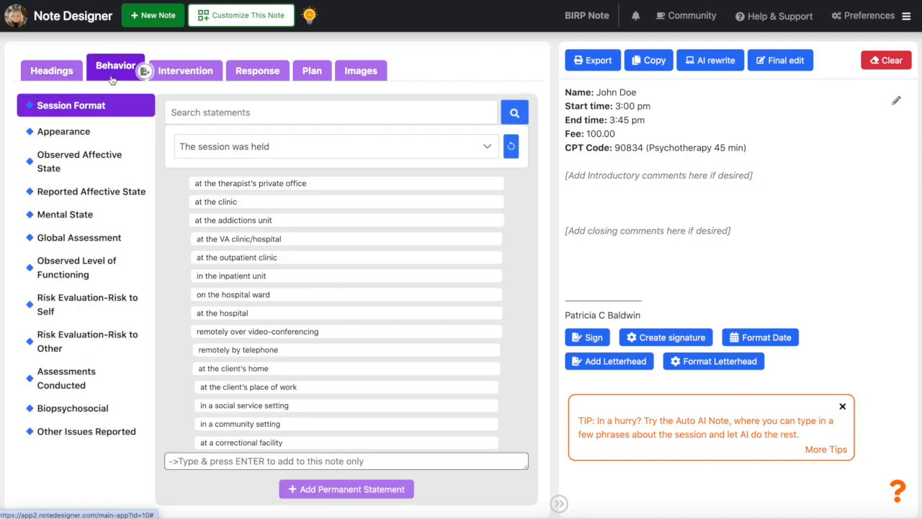
left_click(196, 203)
left_click(66, 134)
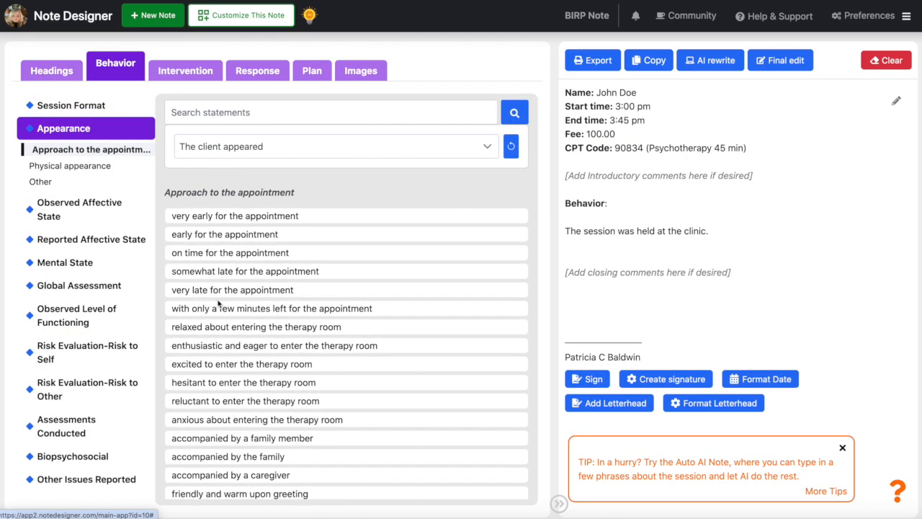
scroll(220, 330, "down", 2)
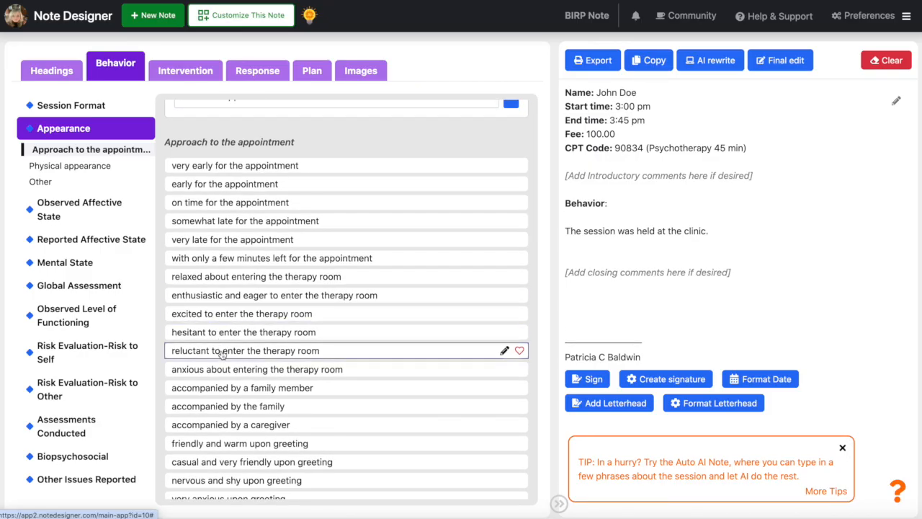
left_click(223, 351)
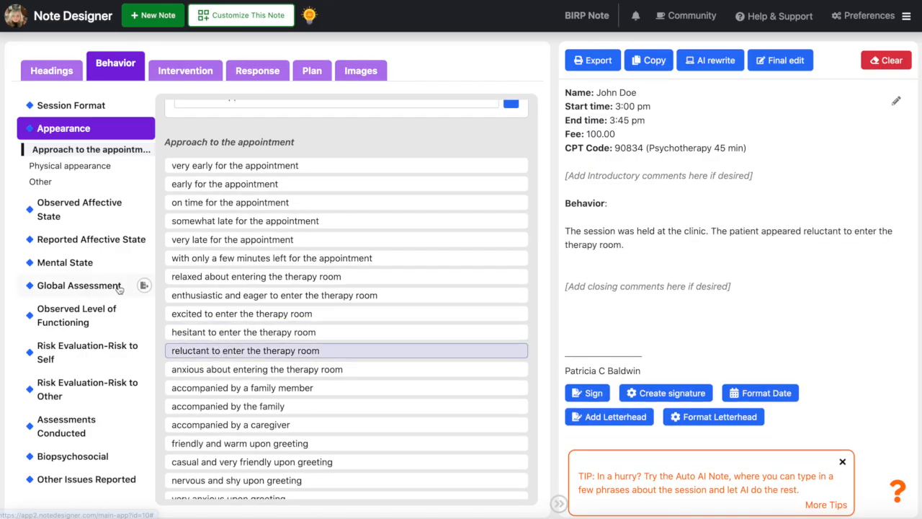
Step: Record the client's observed affective state as sad and the reported affective state as withdrawn
left_click(71, 216)
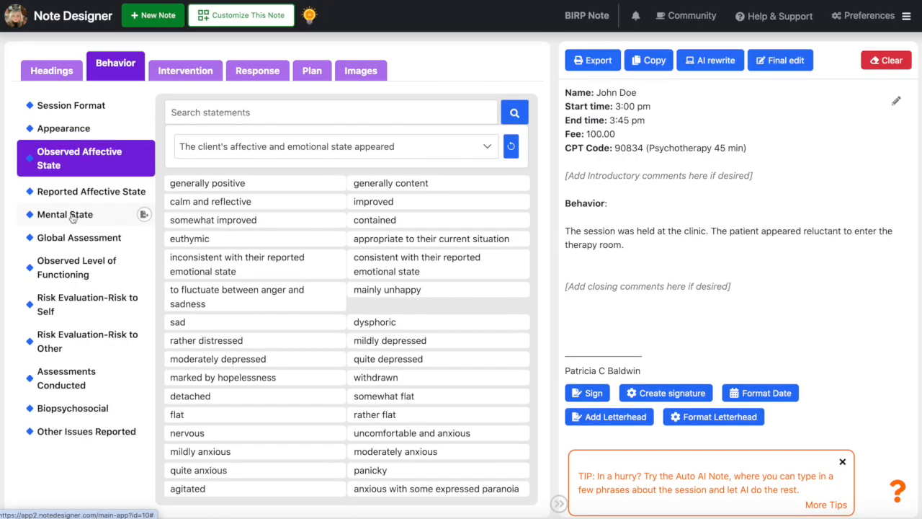
left_click(202, 325)
left_click(81, 192)
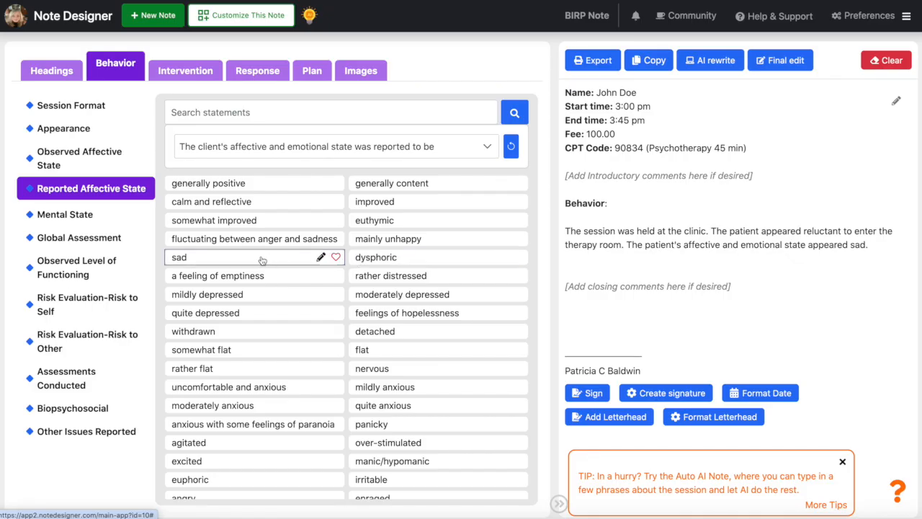
left_click(254, 336)
Step: Add "improved capacity for reflection" as the client's mental state
left_click(72, 215)
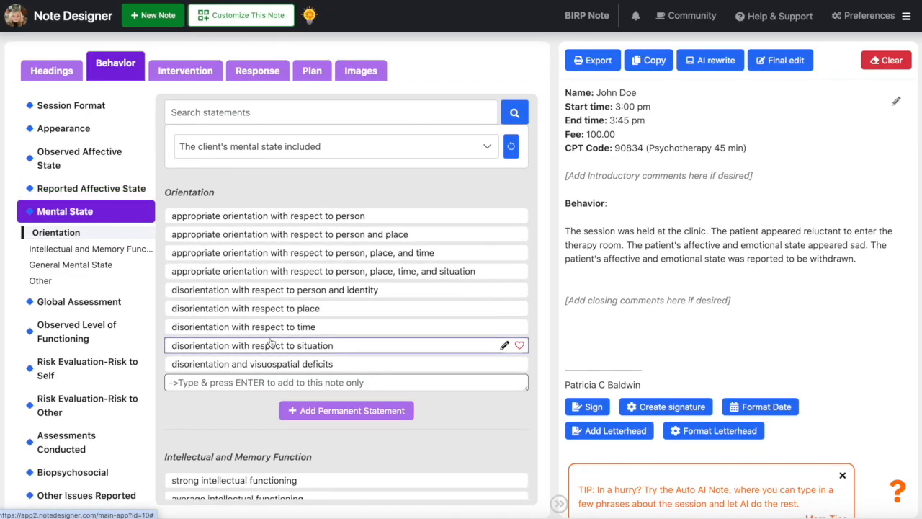
scroll(305, 342, "down", 5)
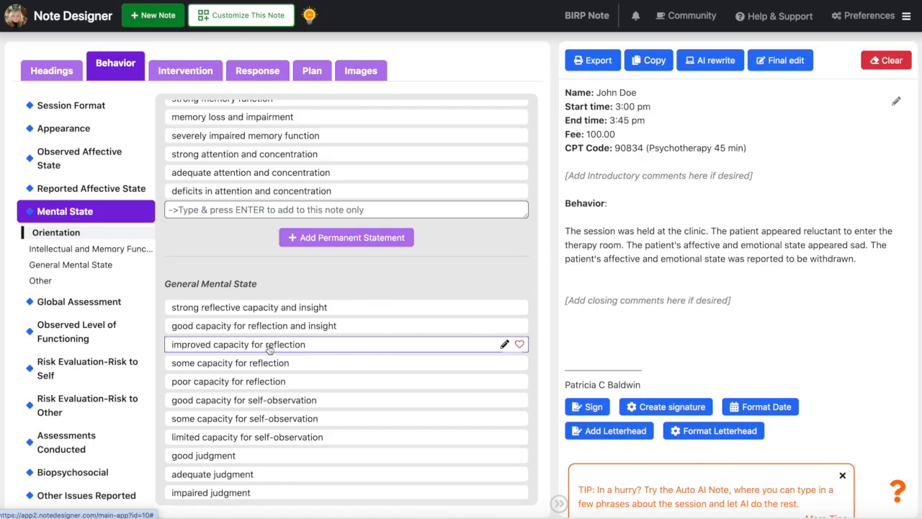
left_click(271, 347)
Step: Rate the client's overall mental and emotional functioning difficulty as moderate and the imminent risk to self as low
left_click(72, 338)
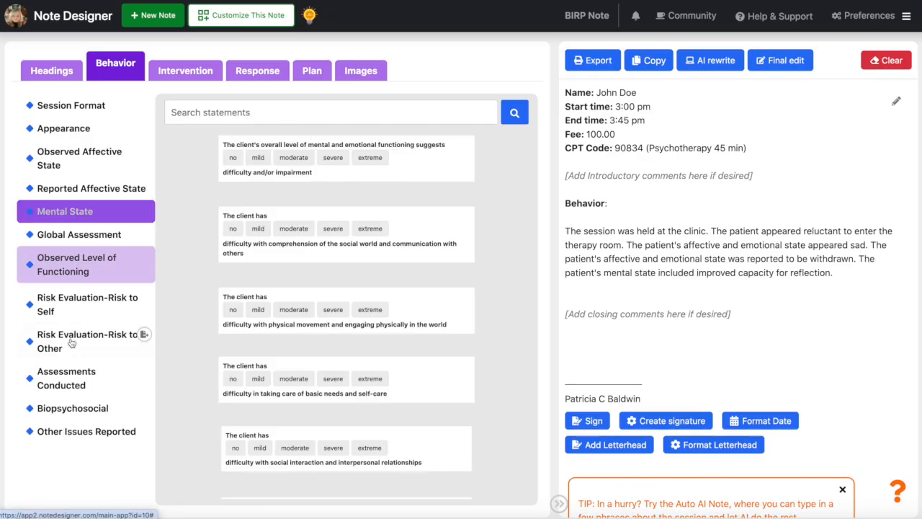
left_click(273, 157)
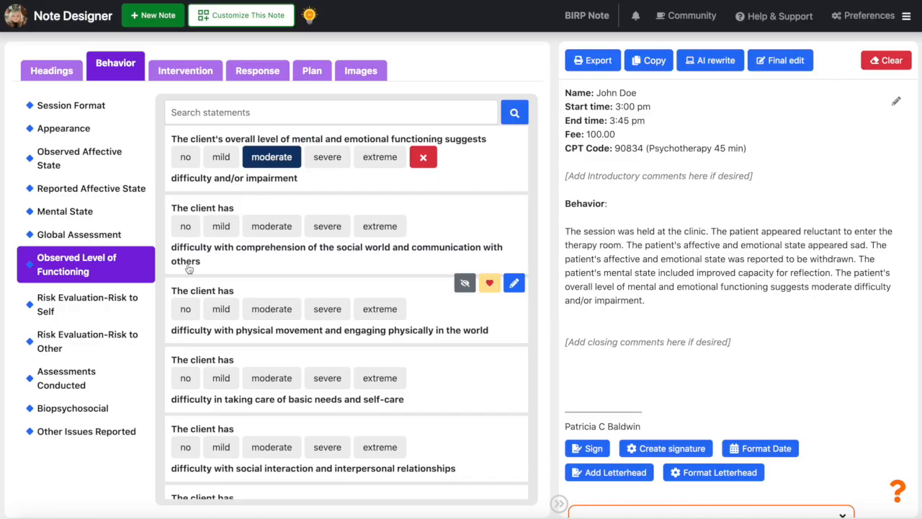
left_click(104, 314)
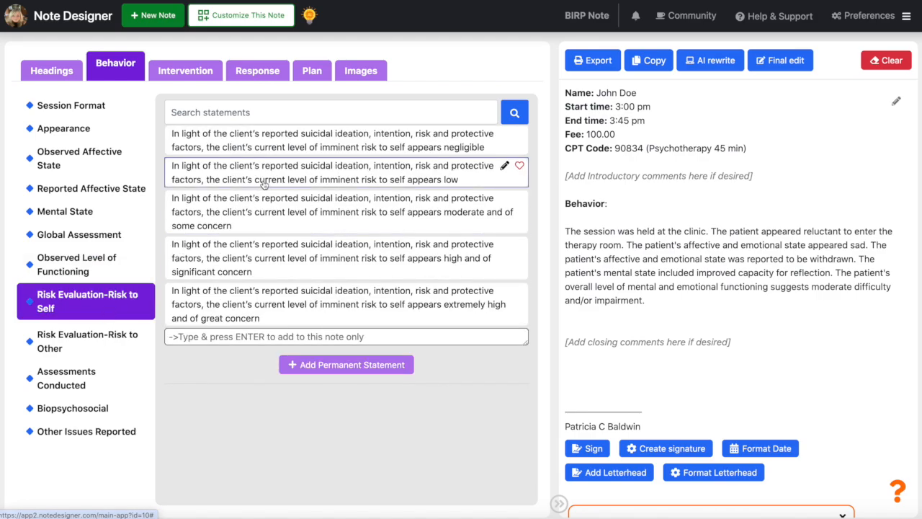
left_click(265, 184)
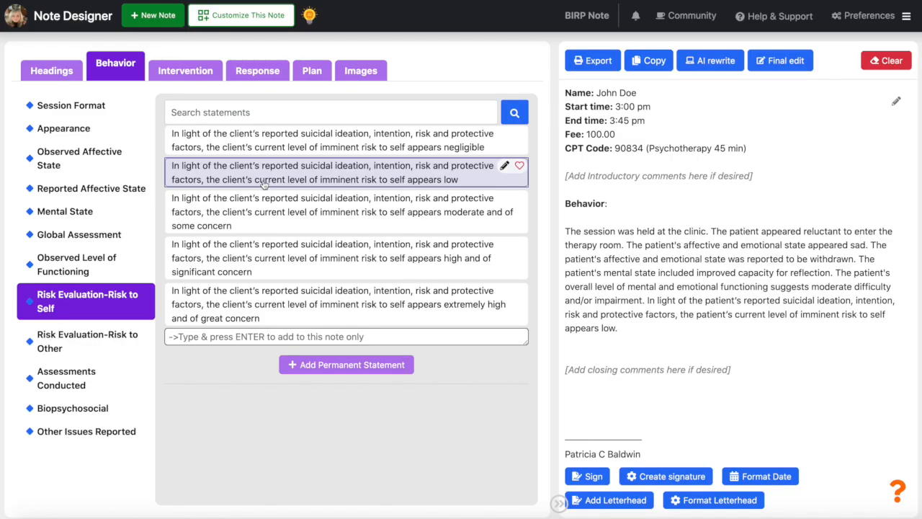
left_click(115, 345)
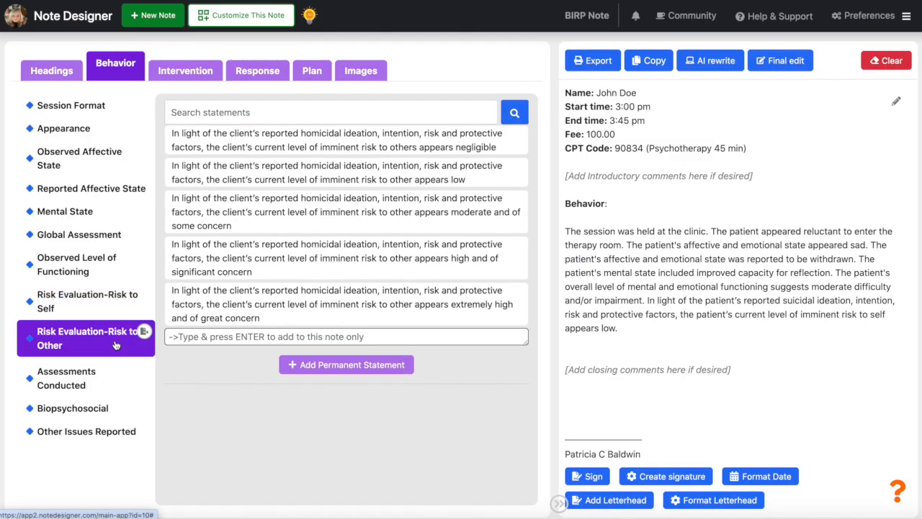
left_click(241, 183)
left_click(241, 183)
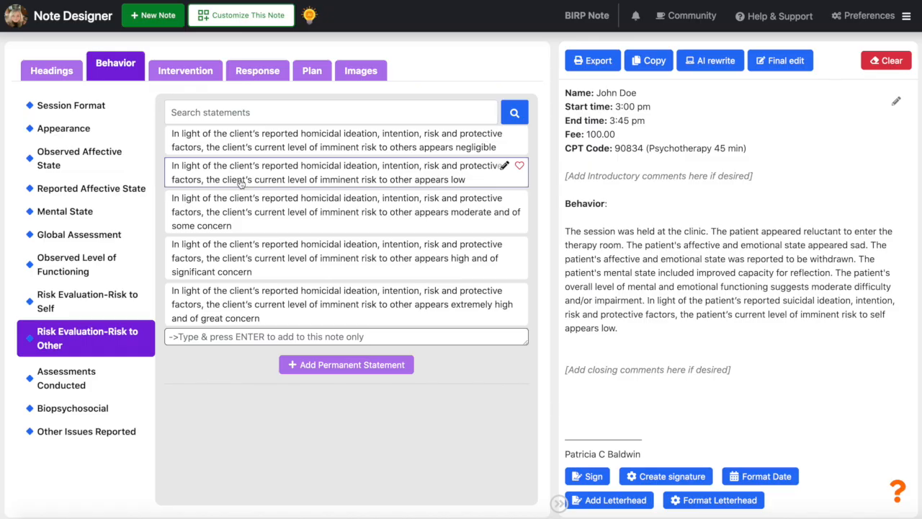
Step: In the Intervention section, add the session theme "conflict with family members" and the treatment approach Mindfulness-Based Cognitive Therapy (MBCT)
left_click(188, 74)
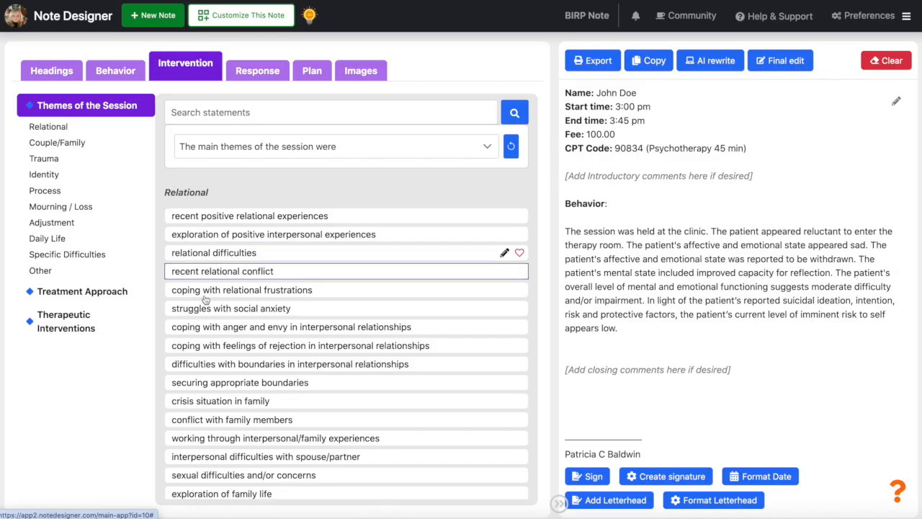
scroll(226, 351, "down", 2)
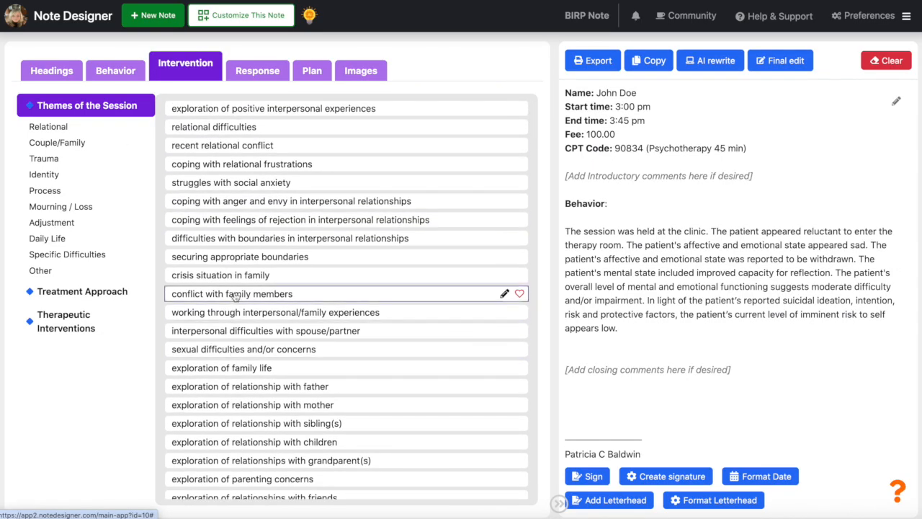
left_click(226, 294)
left_click(79, 293)
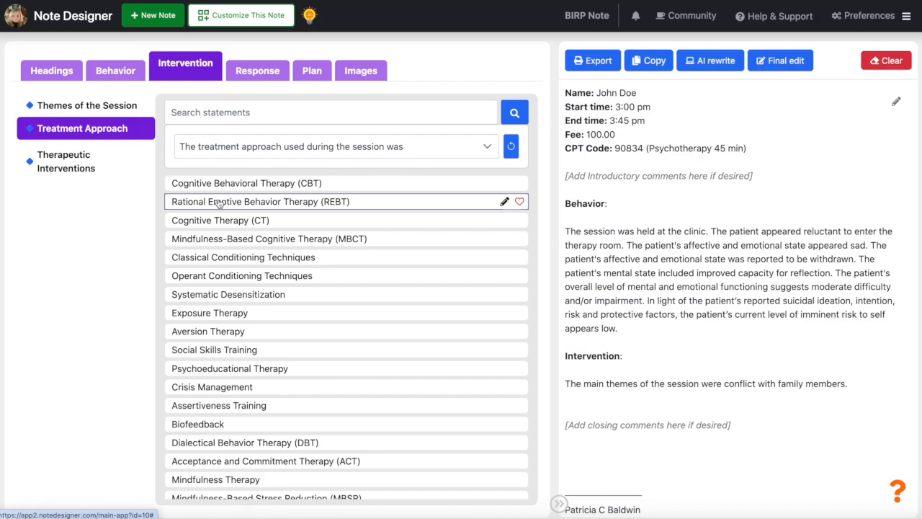
left_click(220, 241)
Step: Add the therapeutic intervention about addressing and helping the client overcome the tendency to engage in catastrophization
left_click(82, 168)
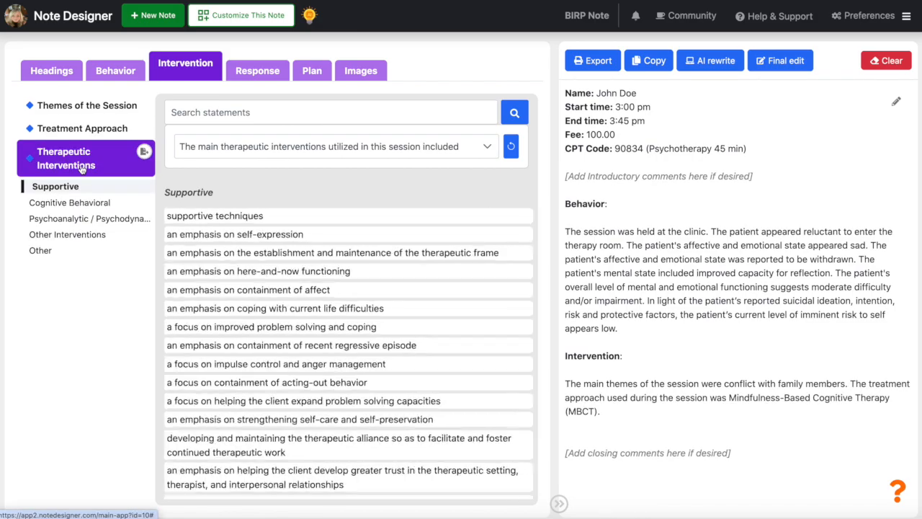
scroll(237, 310, "down", 15)
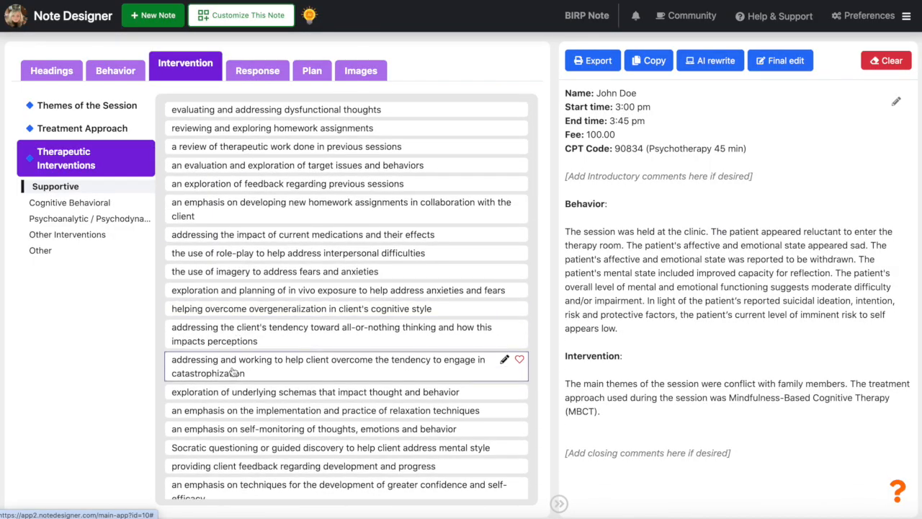
left_click(232, 372)
scroll(233, 371, "down", 9)
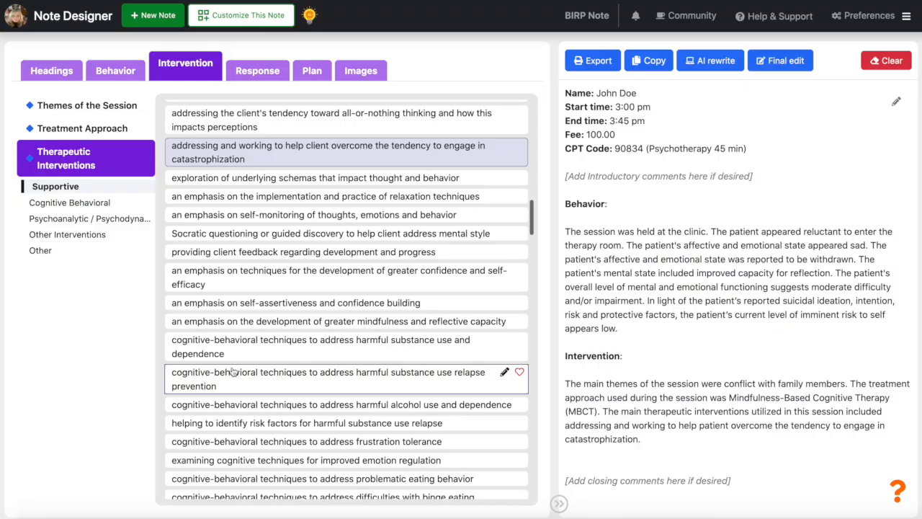
Step: Add the therapeutic intervention "cognitive-behavioral techniques and strategies to address depression"
scroll(233, 371, "down", 5)
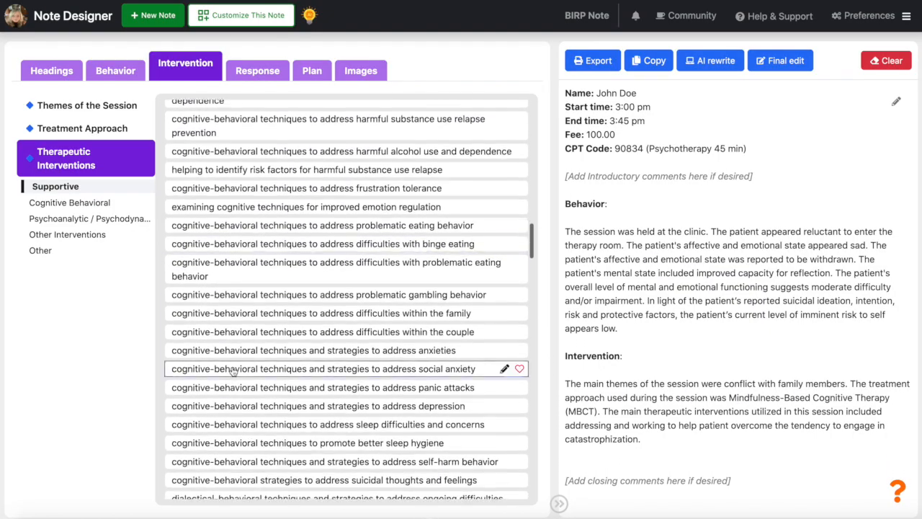
scroll(232, 372, "down", 1)
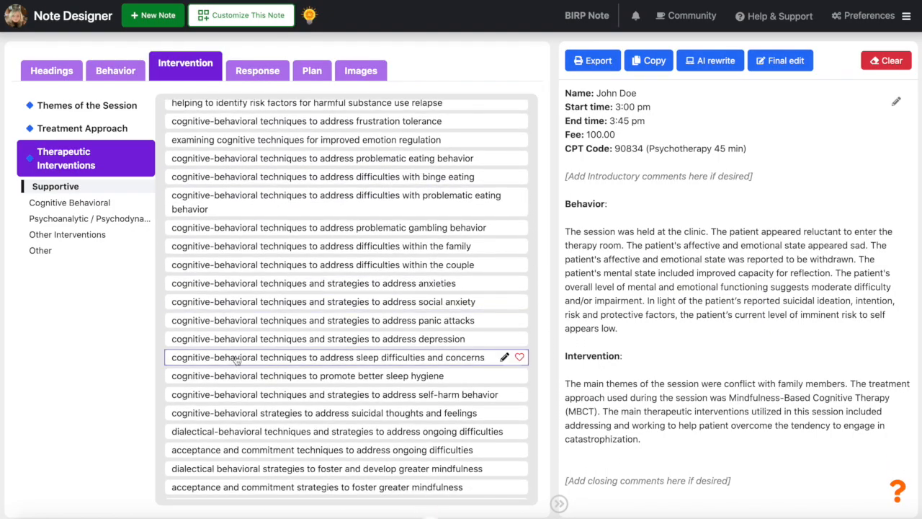
left_click(240, 338)
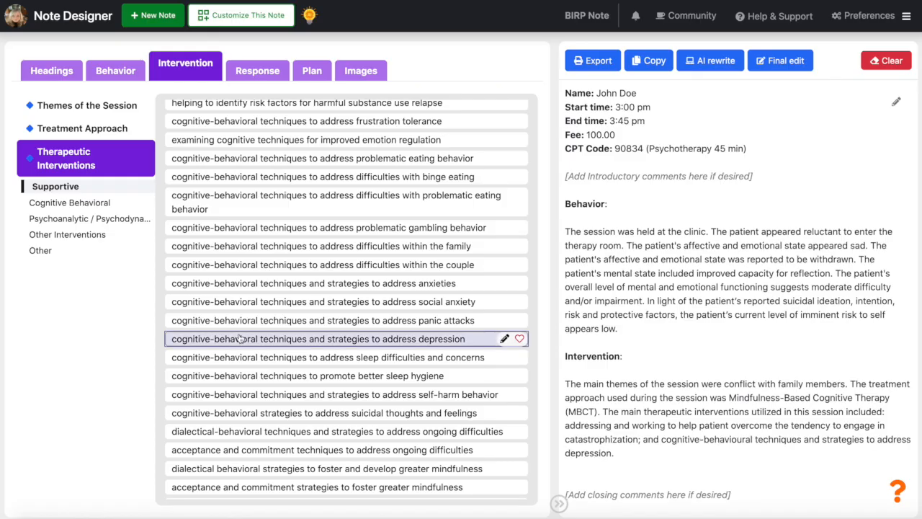
Step: Look through the Psychoanalytic / Psychodynamic and Cognitive Behavioral interventions and the full list of specialized intervention categories
left_click(65, 219)
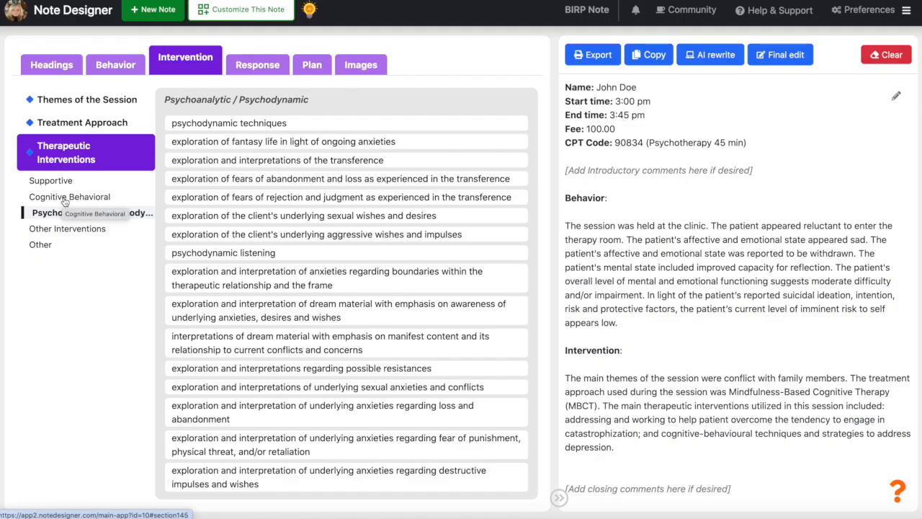
left_click(64, 199)
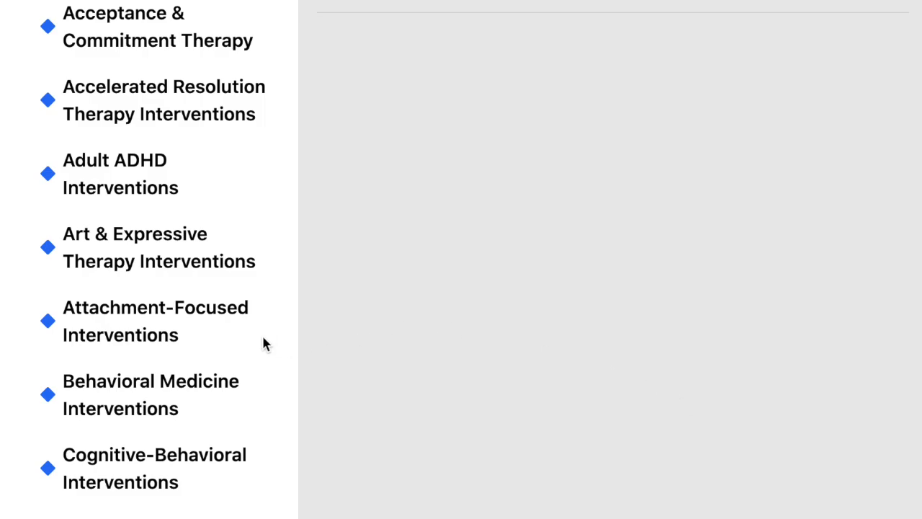
scroll(263, 339, "down", 2)
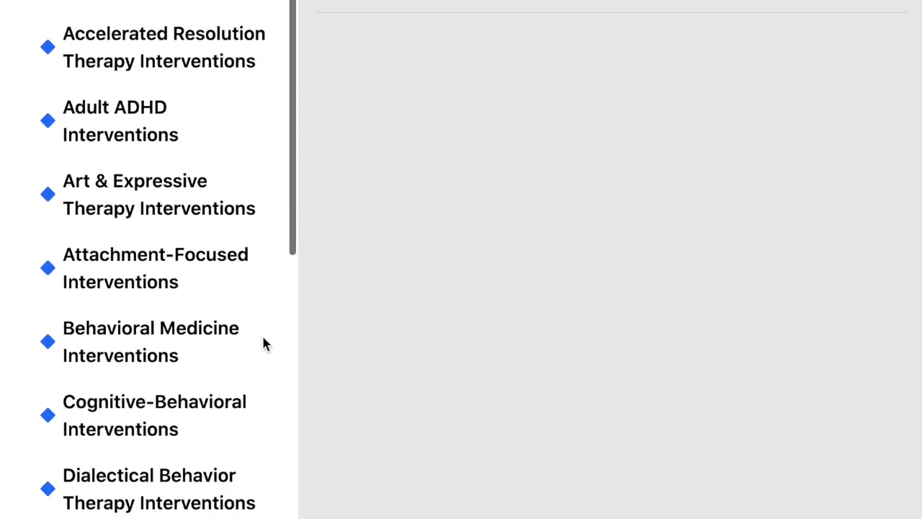
scroll(263, 337, "down", 2)
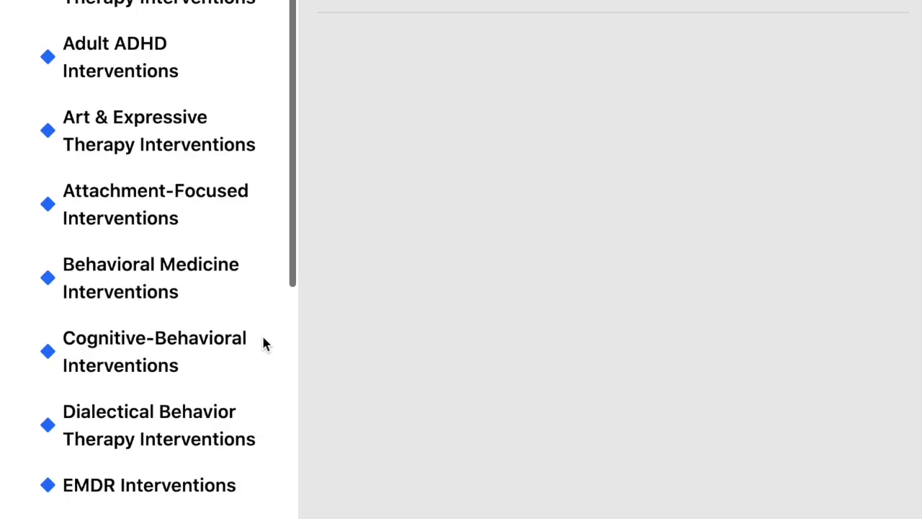
scroll(262, 344, "down", 2)
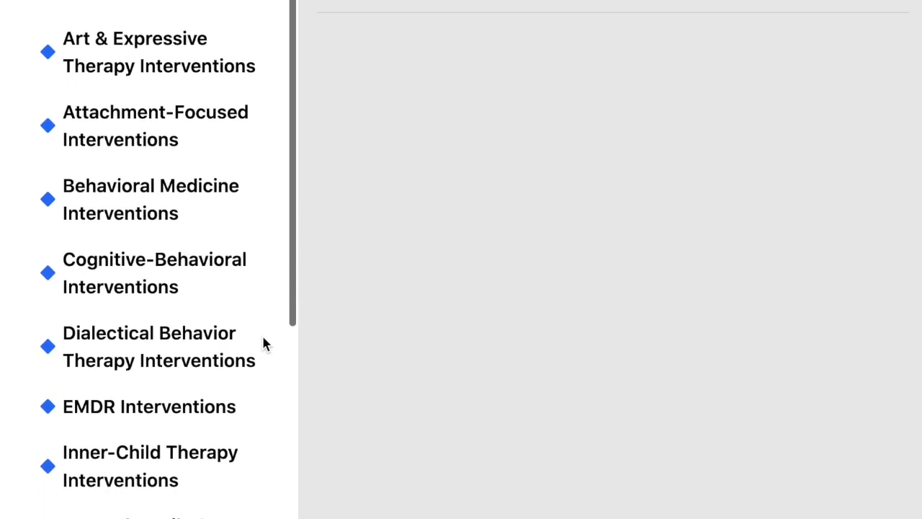
scroll(263, 344, "down", 2)
scroll(263, 344, "down", 3)
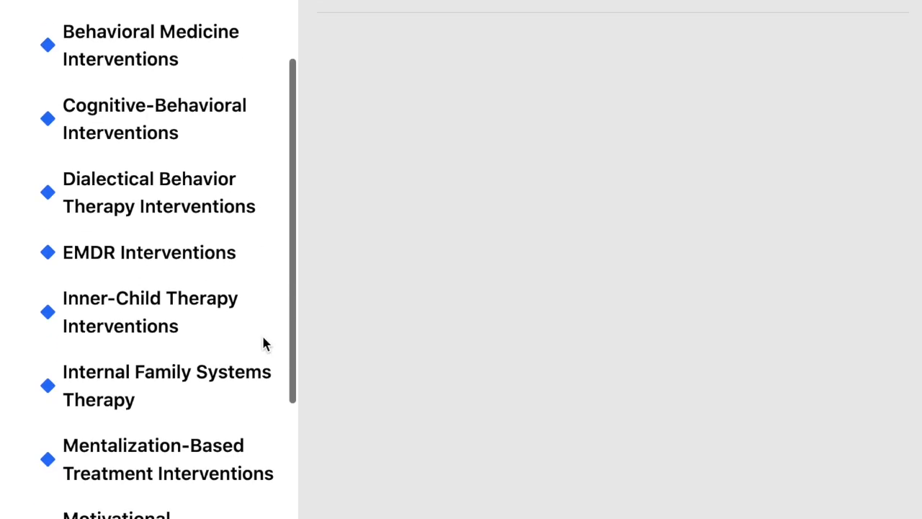
scroll(263, 344, "down", 2)
scroll(263, 344, "down", 2)
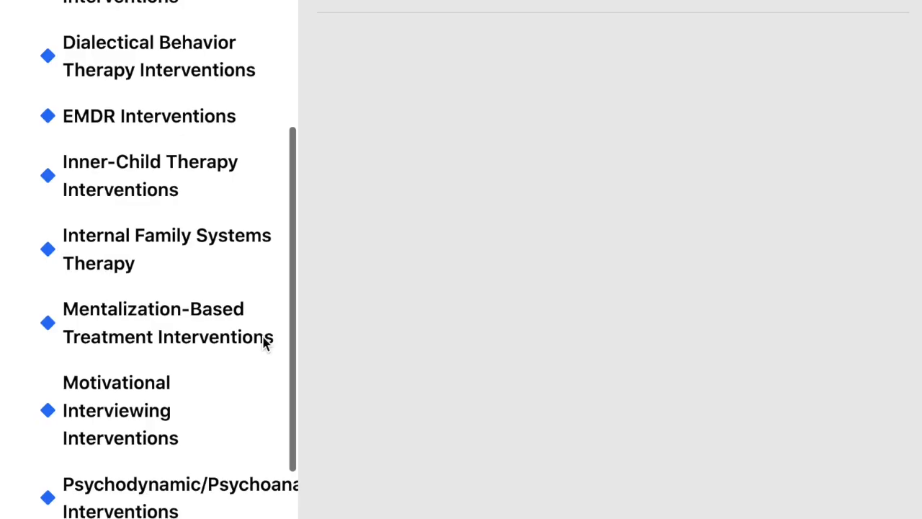
scroll(263, 343, "down", 3)
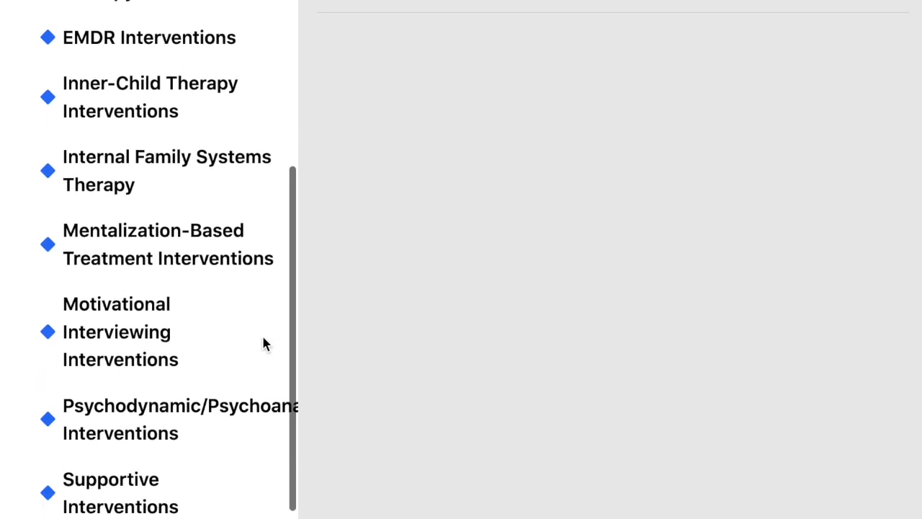
scroll(263, 344, "down", 2)
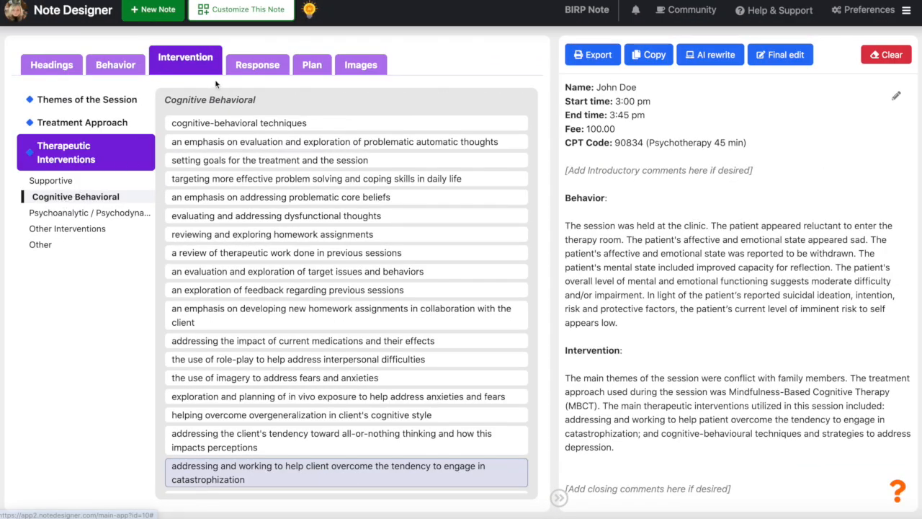
Step: In the Response section, add "an increased sense of mastery and confidence" and the development about greater enjoyment of leisure time and creative projects
left_click(254, 66)
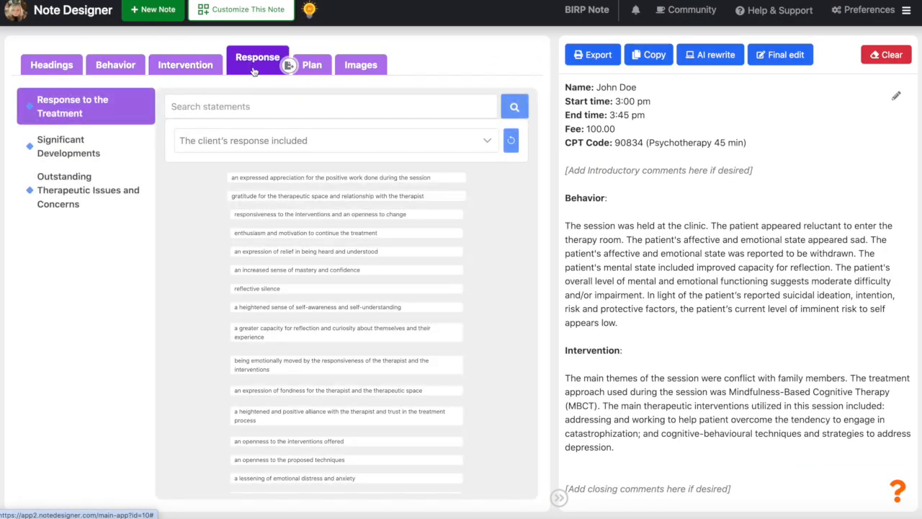
left_click(225, 271)
scroll(226, 271, "down", 15)
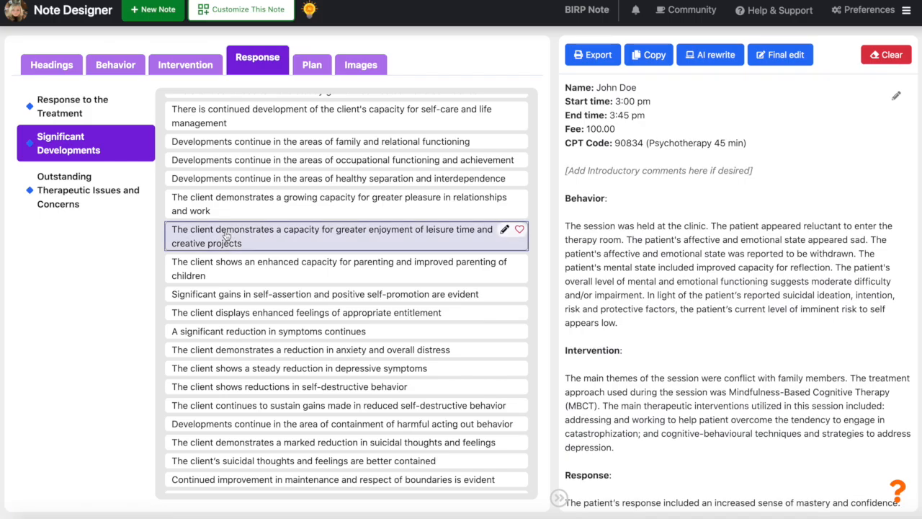
Step: Add the outstanding-issues statement that there are no current therapeutic issues or concerns and treatment is to continue as indicated
left_click(95, 196)
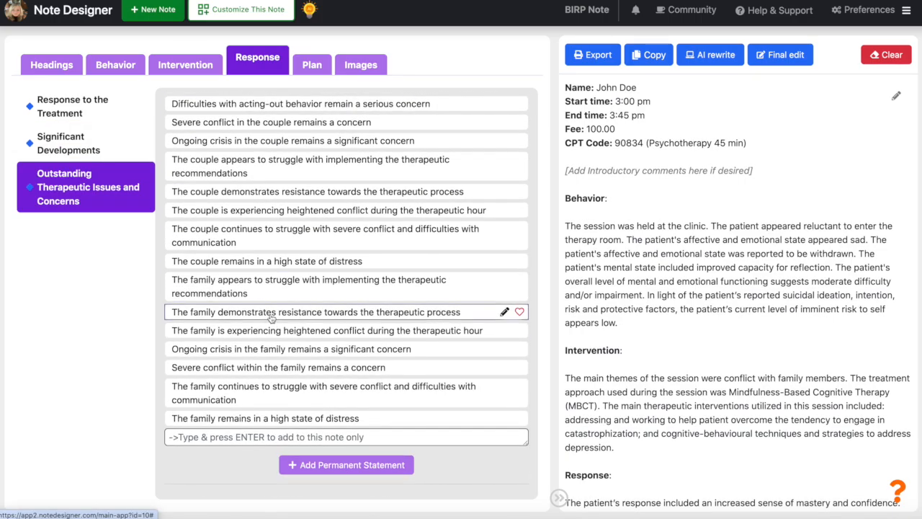
scroll(271, 321, "up", 5)
left_click(253, 140)
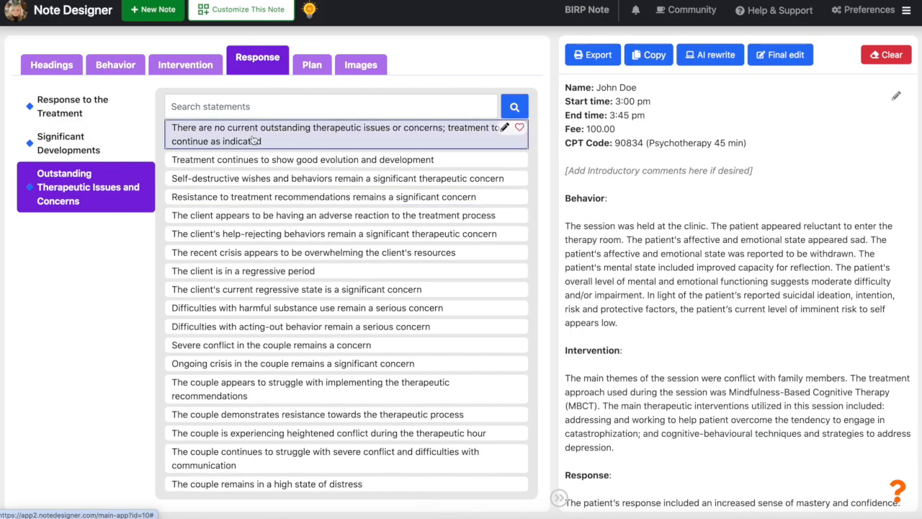
Step: In the Plan section, add therapeutic work on building and maintaining self-care and the medical necessity statement about a detailed treatment plan
left_click(314, 70)
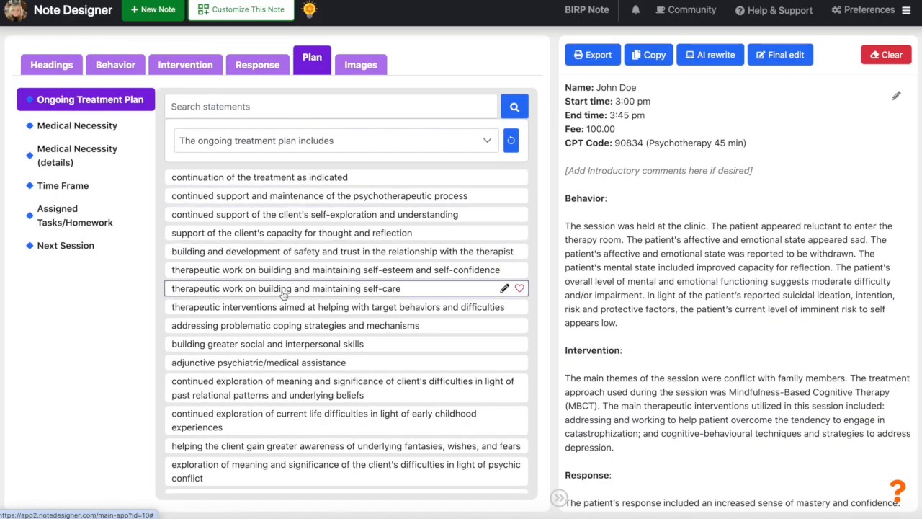
left_click(55, 127)
left_click(252, 256)
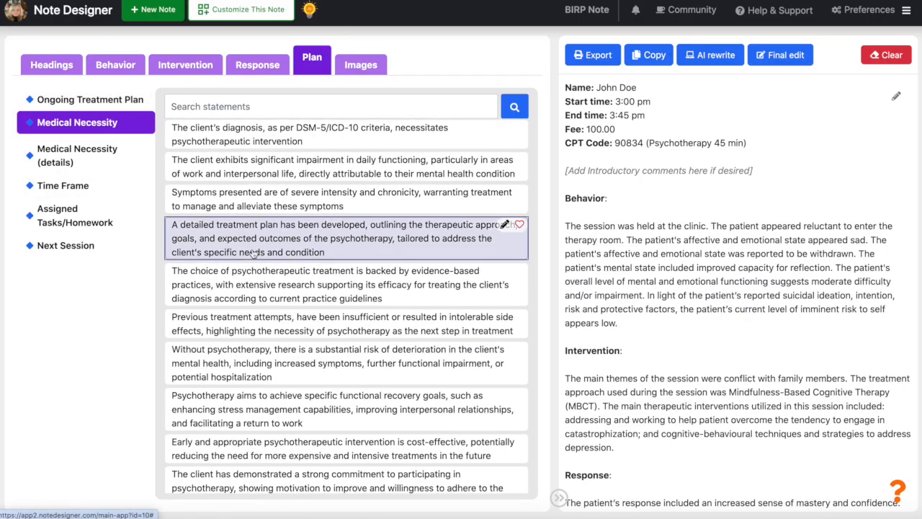
Step: Set the next session to take place on "Friday April 25, 2025"
left_click(66, 246)
left_click(198, 159)
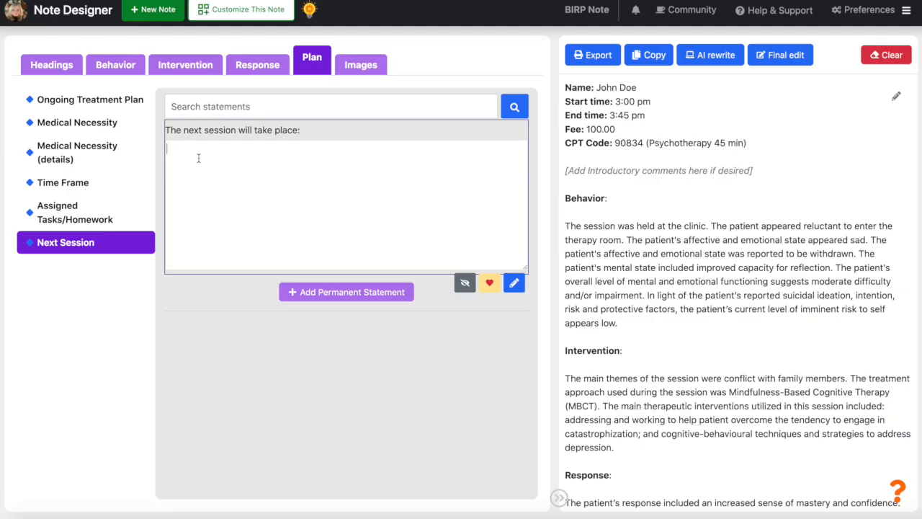
type("Friday April 25, 2025")
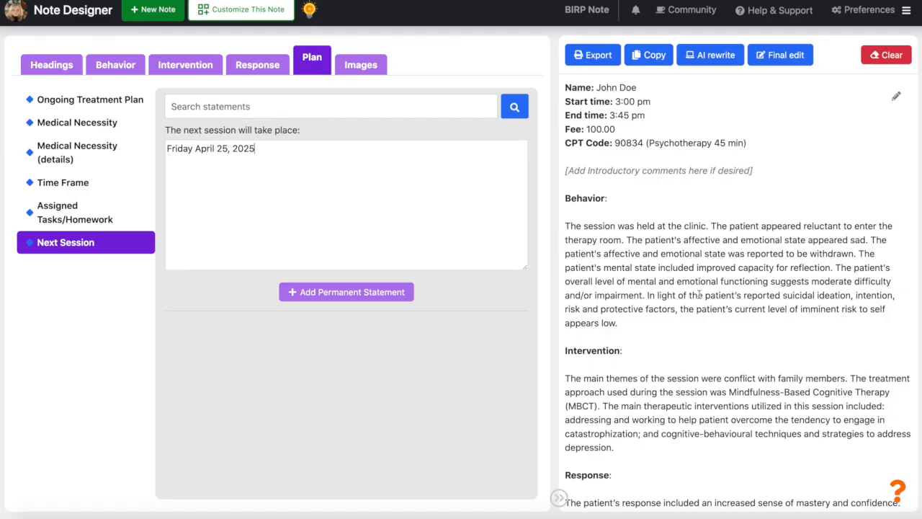
Step: Enter "The client arrived on time for the session." as the note's introductory comment
scroll(696, 294, "down", 2)
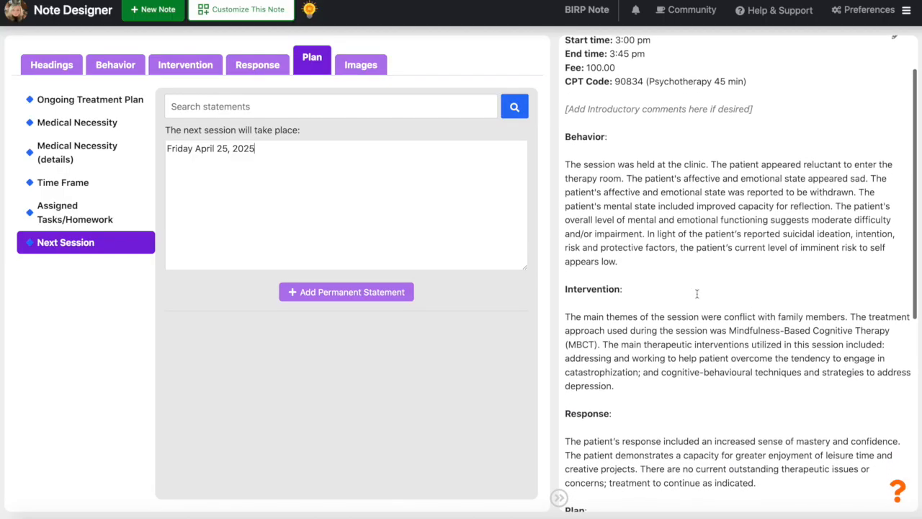
type("The client arrived on time for the session.")
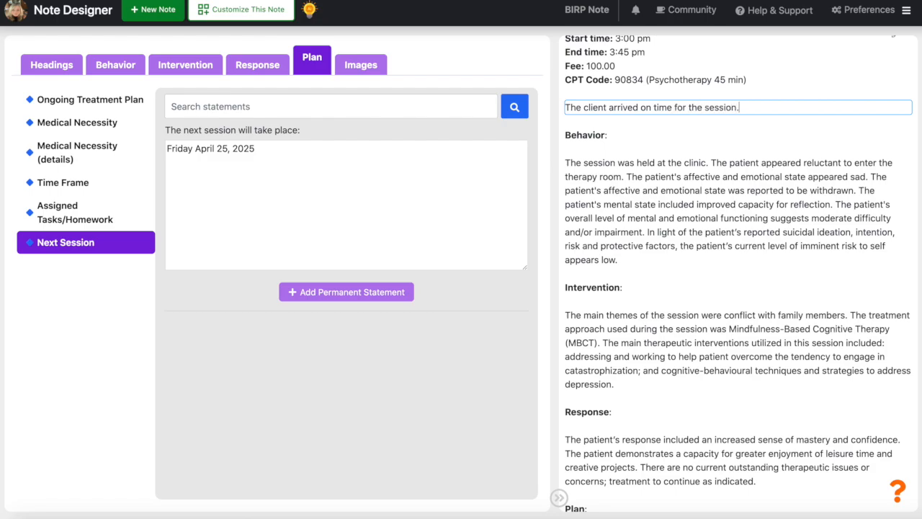
Step: Review the assembled BIRP note from the introductory comment through the Plan, closing comments and signature
scroll(776, 236, "down", 2)
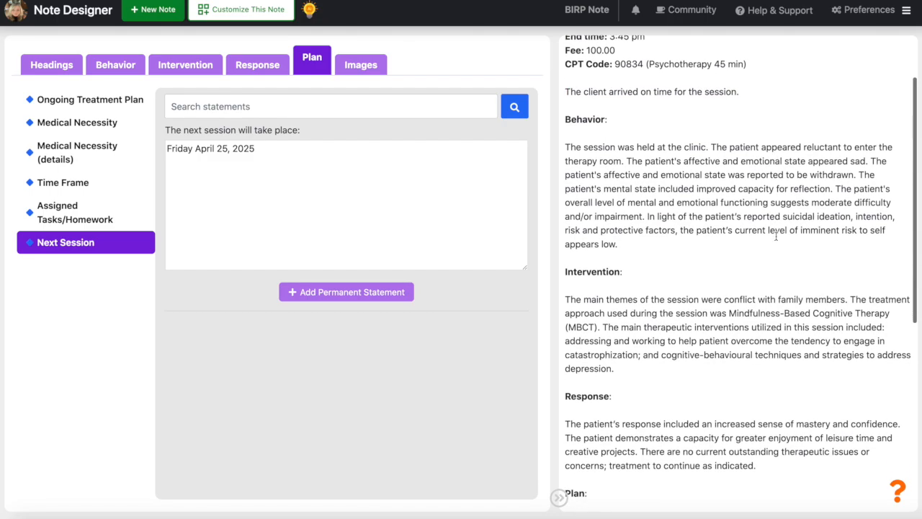
scroll(776, 236, "down", 2)
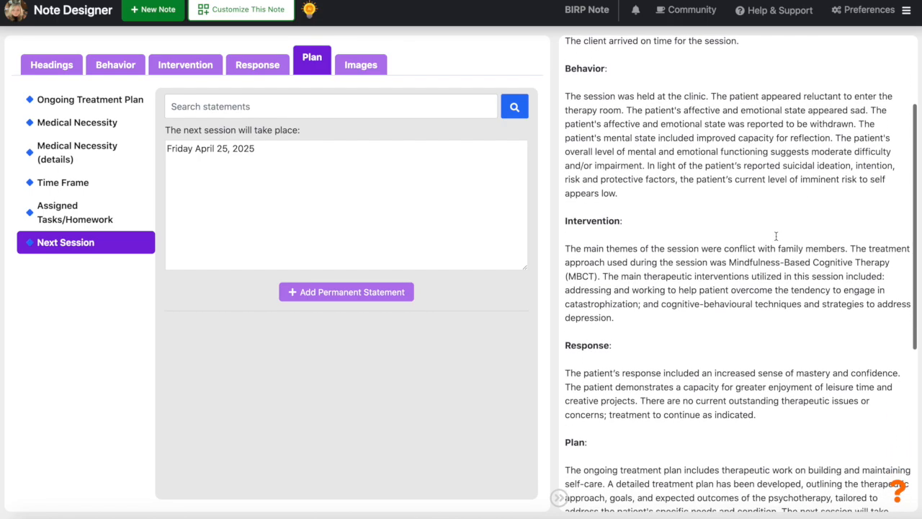
scroll(776, 236, "down", 2)
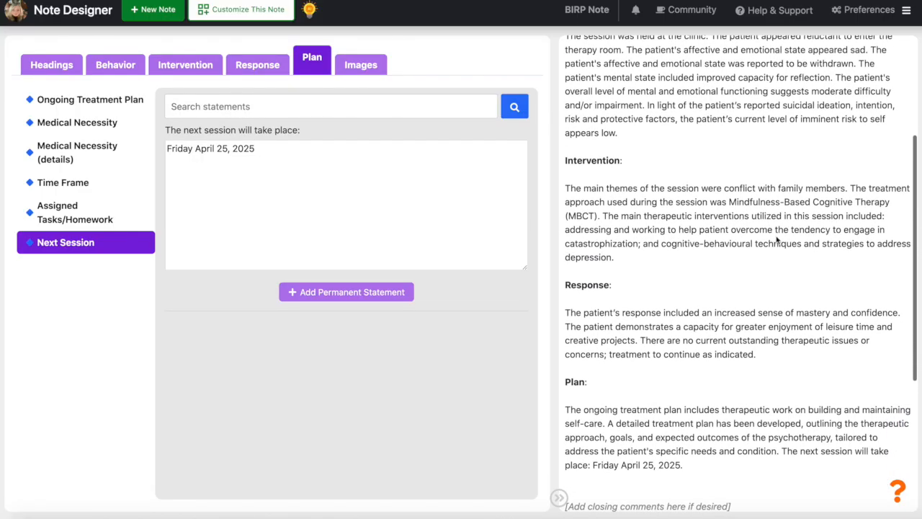
scroll(776, 240, "down", 2)
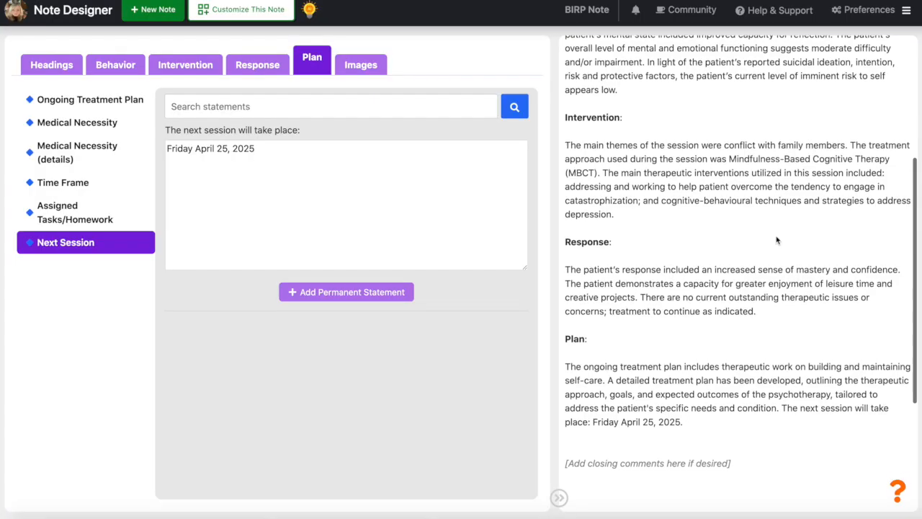
scroll(775, 240, "down", 2)
scroll(775, 240, "down", 1)
scroll(775, 239, "down", 1)
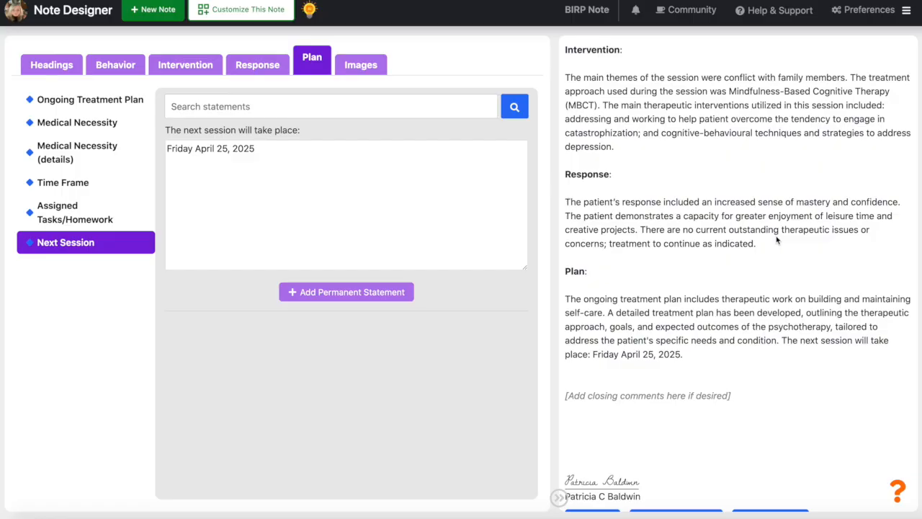
scroll(721, 43, "up", 5)
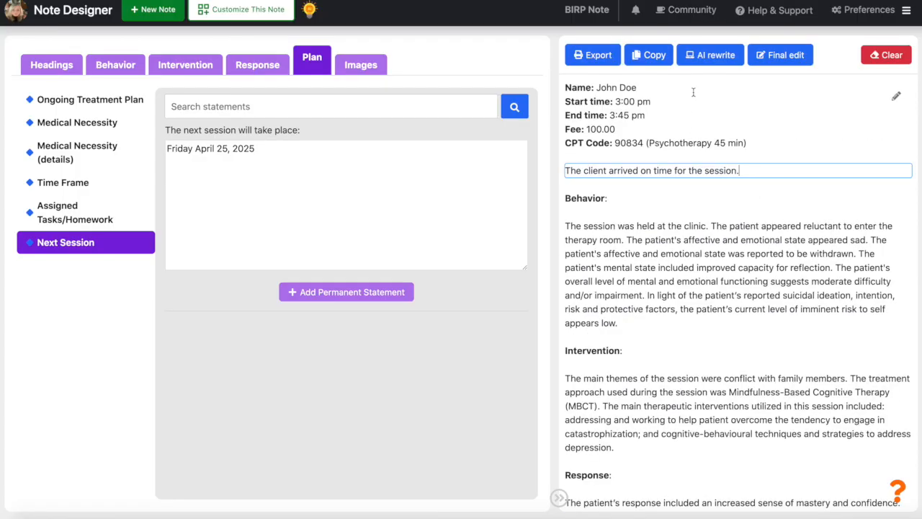
Step: Rewrite the note with AI using the BIRP note style and "patient" terminology
left_click(714, 56)
left_click(576, 92)
left_click(465, 147)
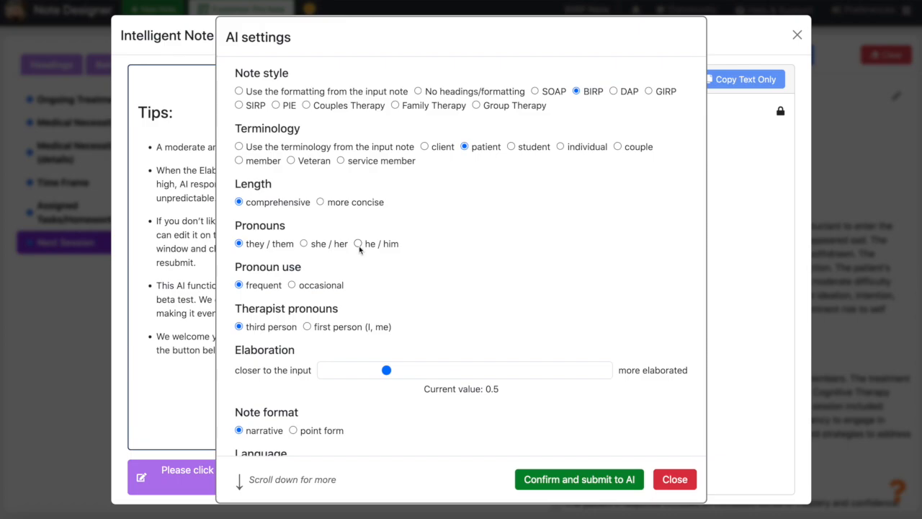
left_click(582, 479)
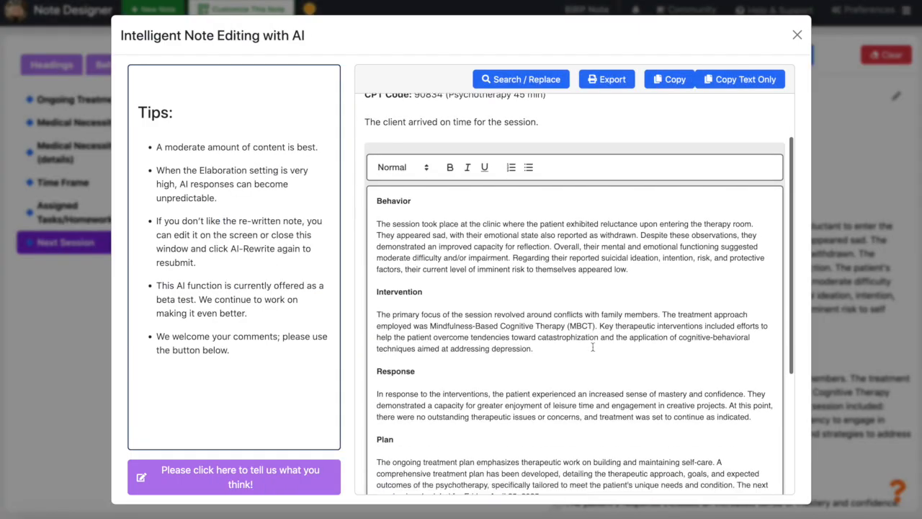
Step: Append "and distress over work conflict" to the first Intervention sentence, after "conflicts with family members"
scroll(592, 348, "down", 1)
left_click(659, 289)
type("and distress over work conflict.")
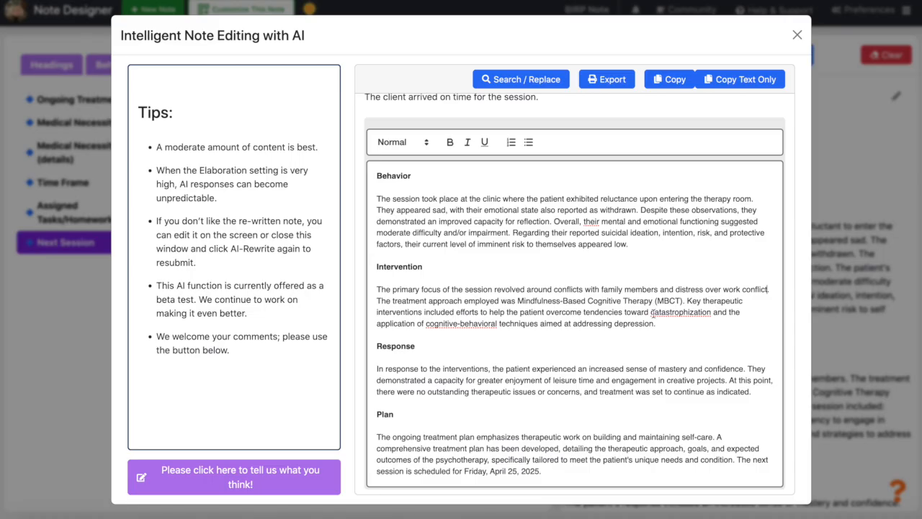
Step: Sign the rewritten BIRP note at its end, below the closing comments
scroll(645, 325, "down", 3)
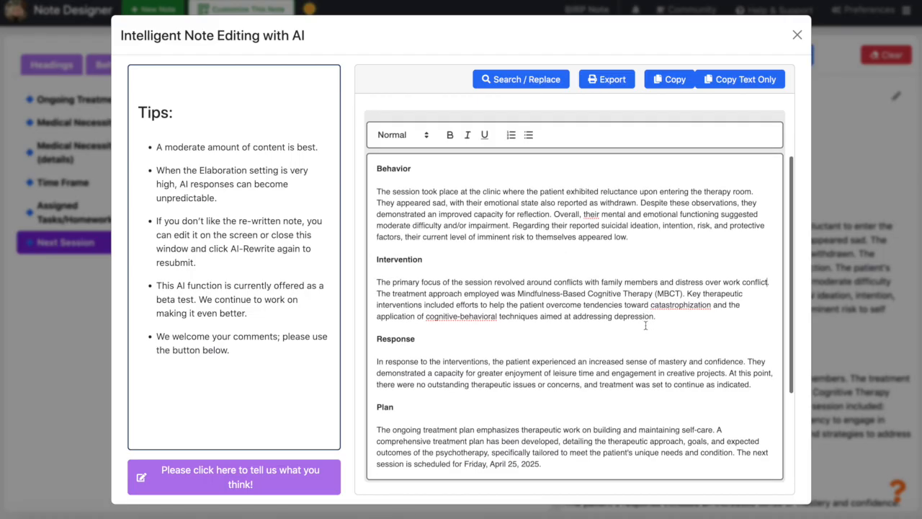
scroll(646, 325, "down", 2)
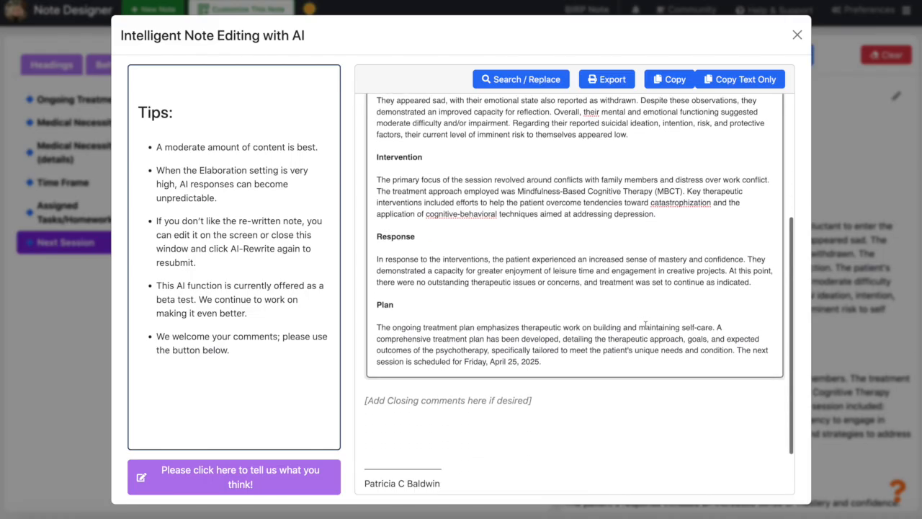
left_click(399, 438)
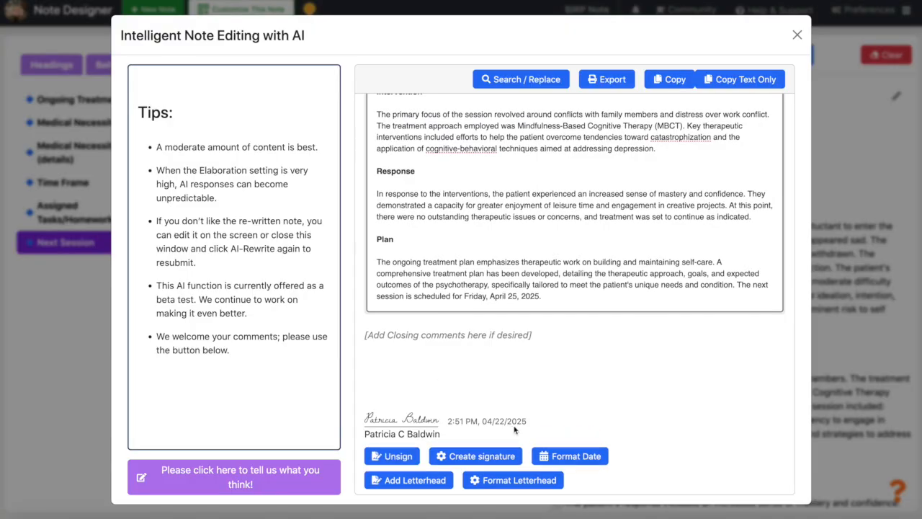
Step: Set the signature format to hide the date and save it
left_click(569, 456)
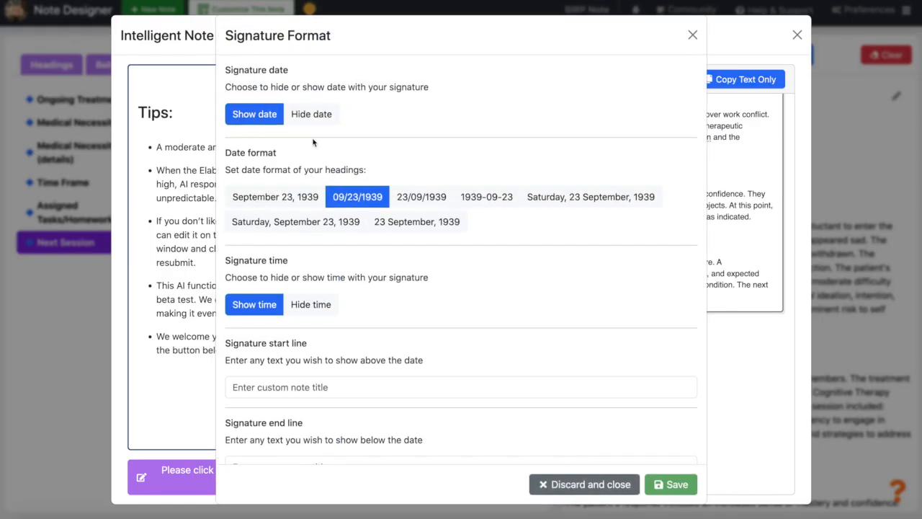
left_click(314, 116)
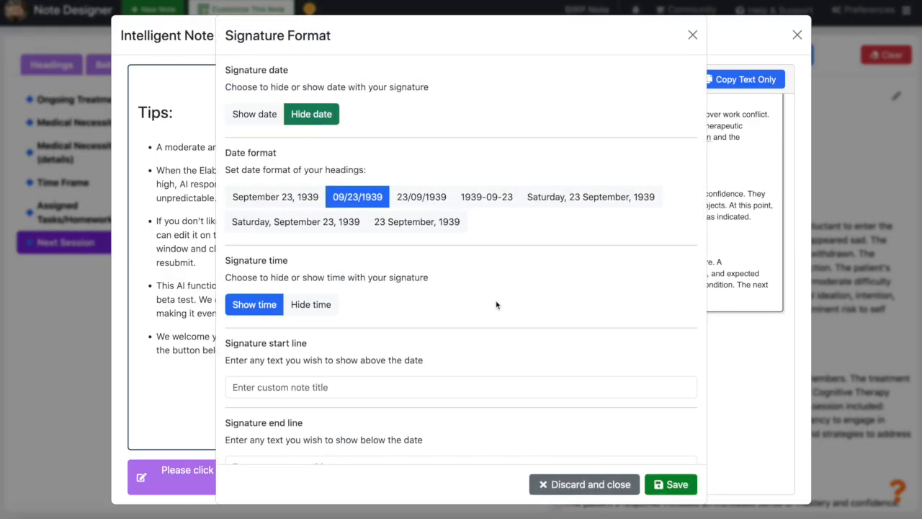
left_click(670, 485)
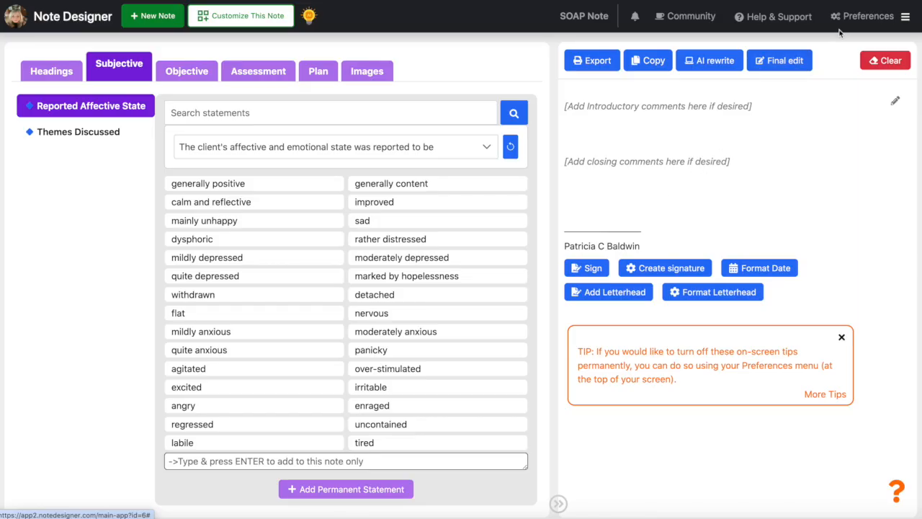
Step: In the preferences, try the "client" terminology and the "Session Note", "Progress Note" and "no heading" opening heading options
left_click(868, 16)
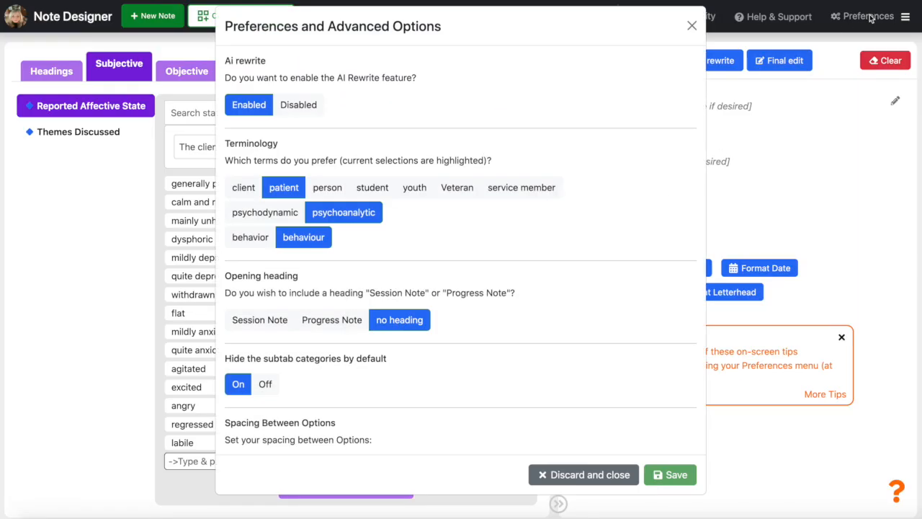
scroll(583, 144, "down", 1)
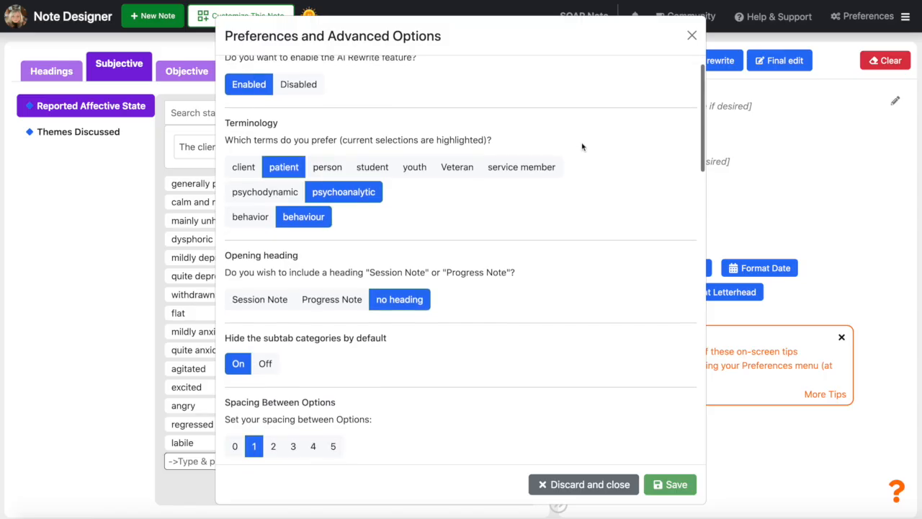
left_click(326, 159)
left_click(235, 156)
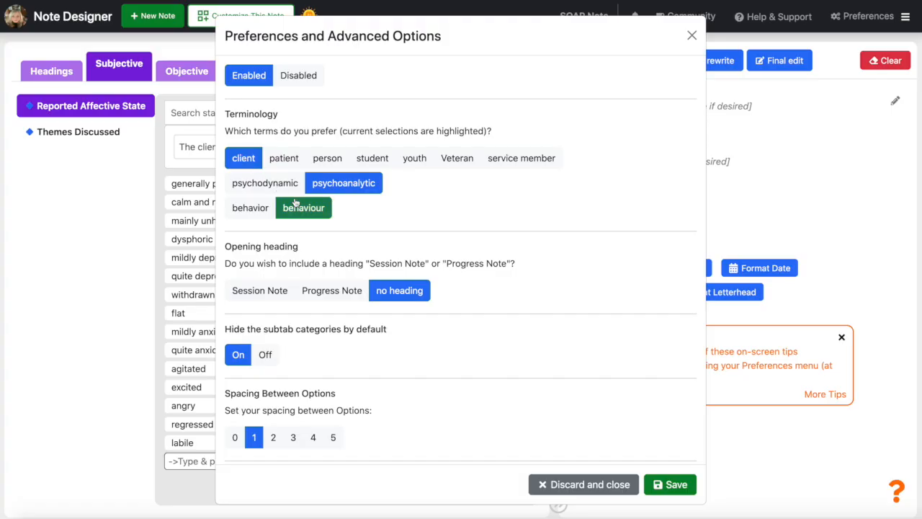
left_click(270, 290)
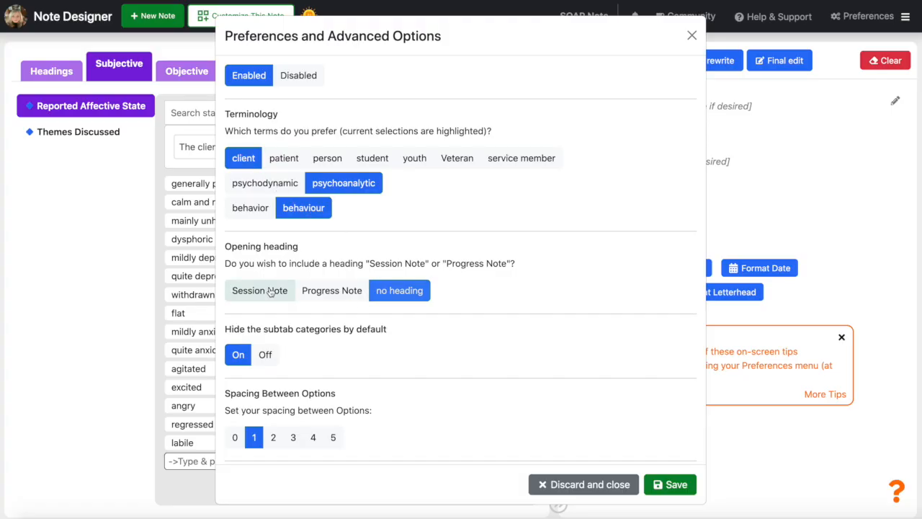
left_click(324, 300)
left_click(390, 301)
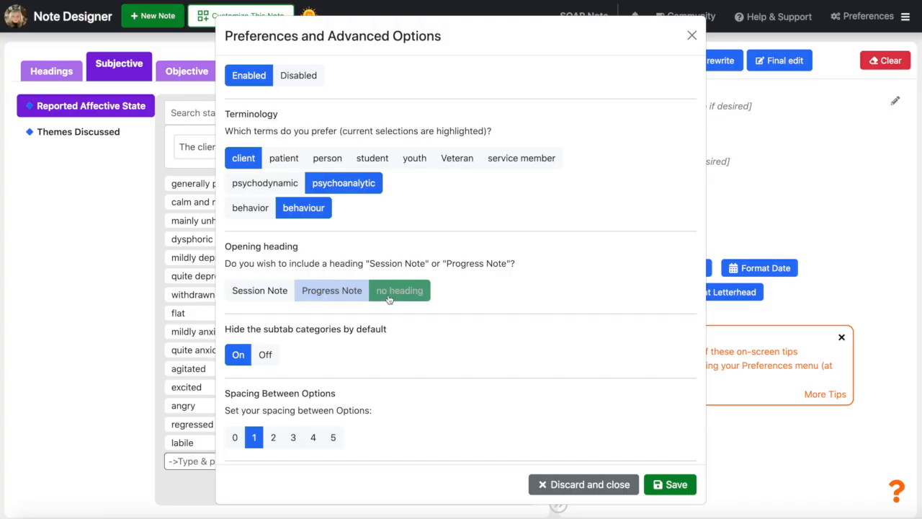
Step: Review the remaining preferences from option spacing and printed font to subtab titles and breaks, and discard the changes
scroll(401, 360, "down", 1)
scroll(401, 358, "down", 6)
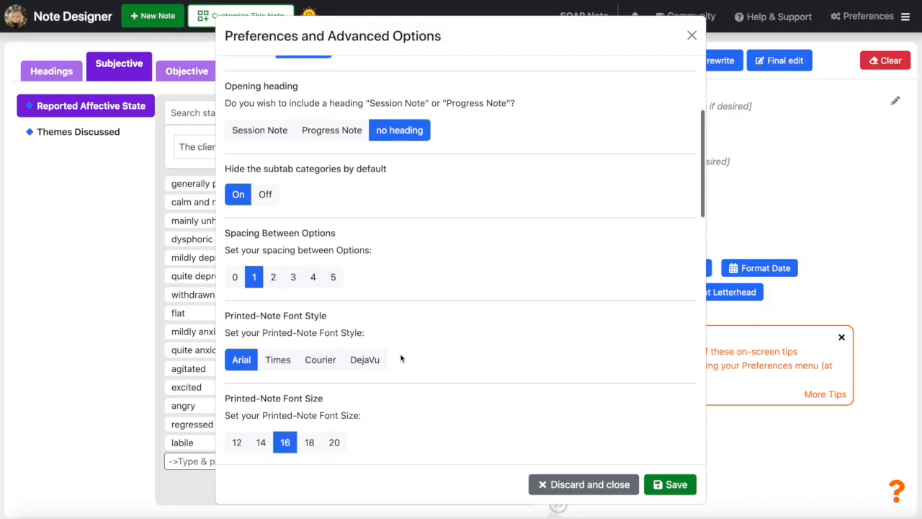
scroll(401, 358, "down", 6)
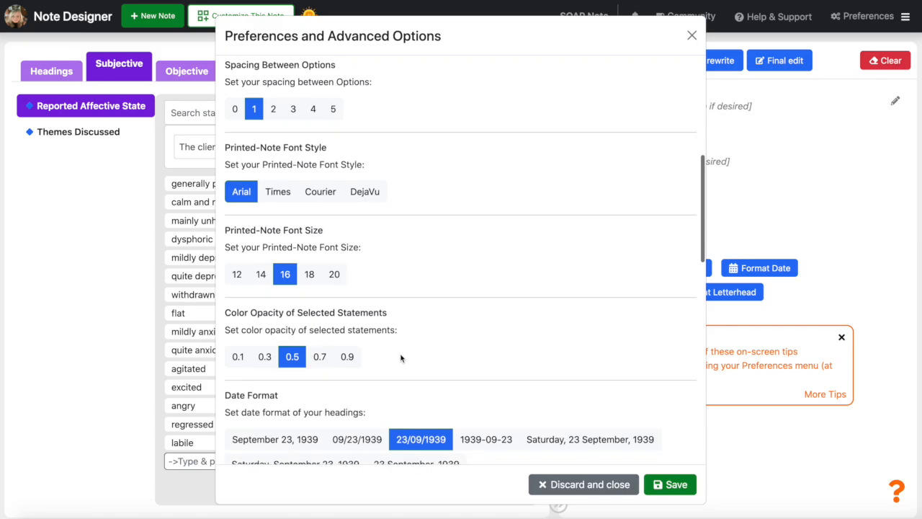
scroll(401, 358, "down", 8)
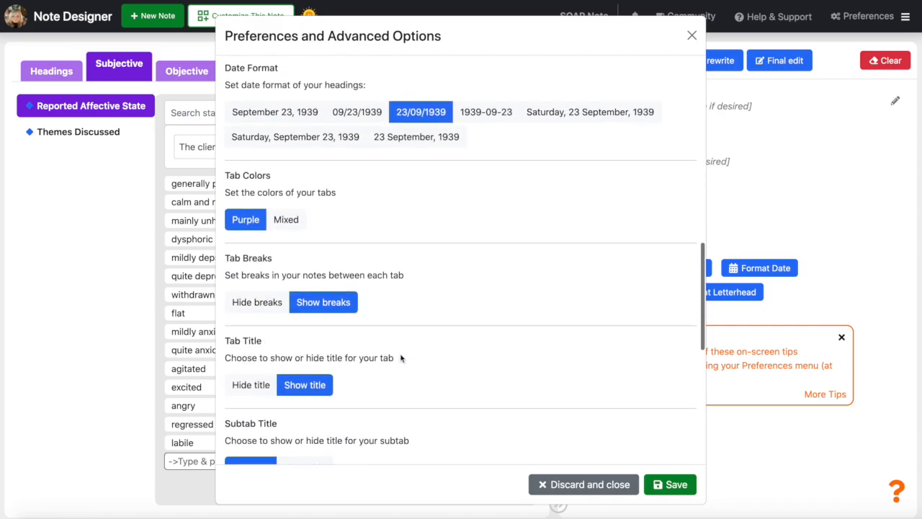
scroll(401, 358, "down", 3)
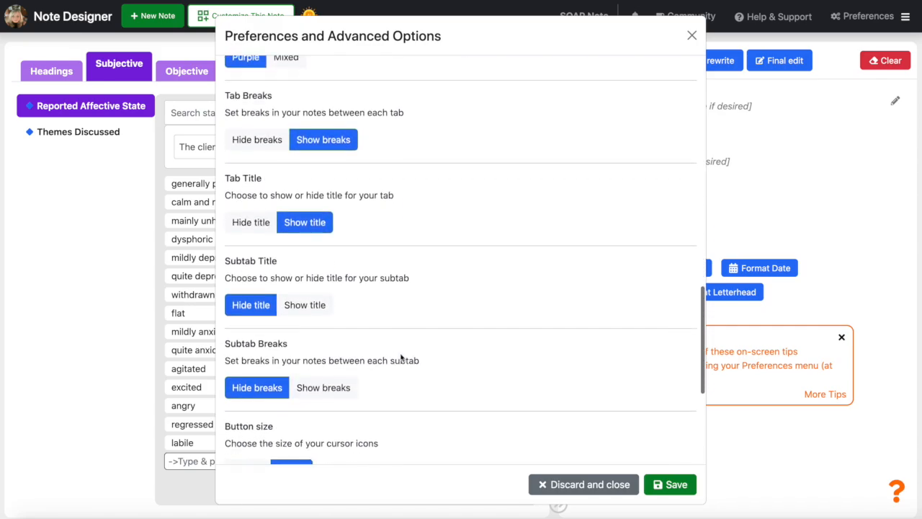
left_click(589, 485)
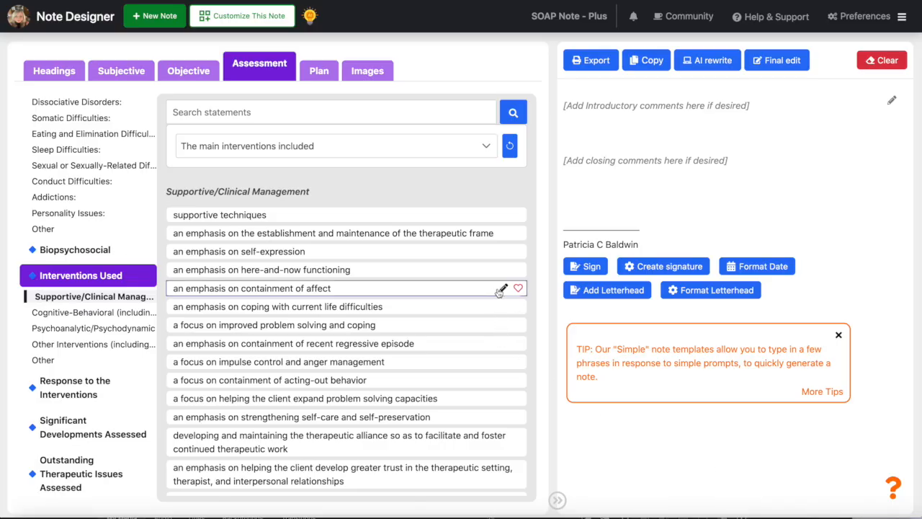
Step: Append "and increased reflective function" to the Interventions Used statement "an emphasis on containment of affect" and save it
left_click(501, 289)
type("and ")
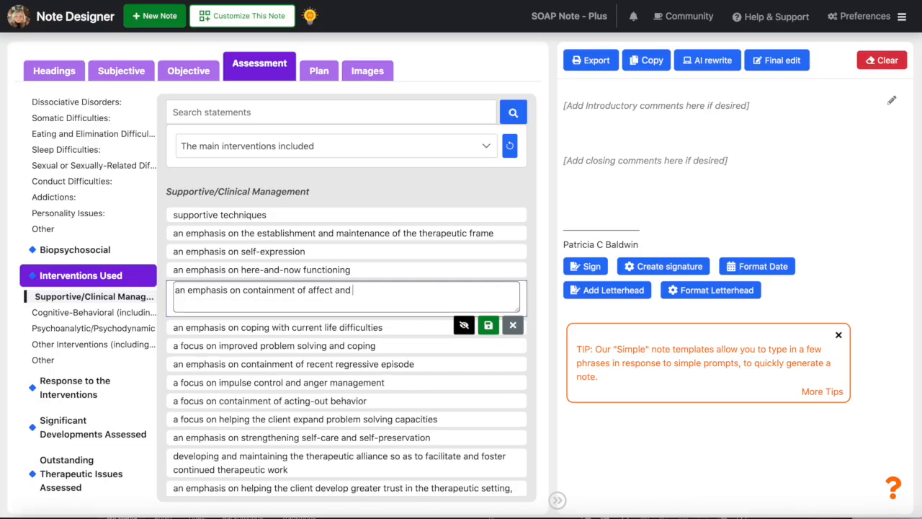
type("increased reflective function")
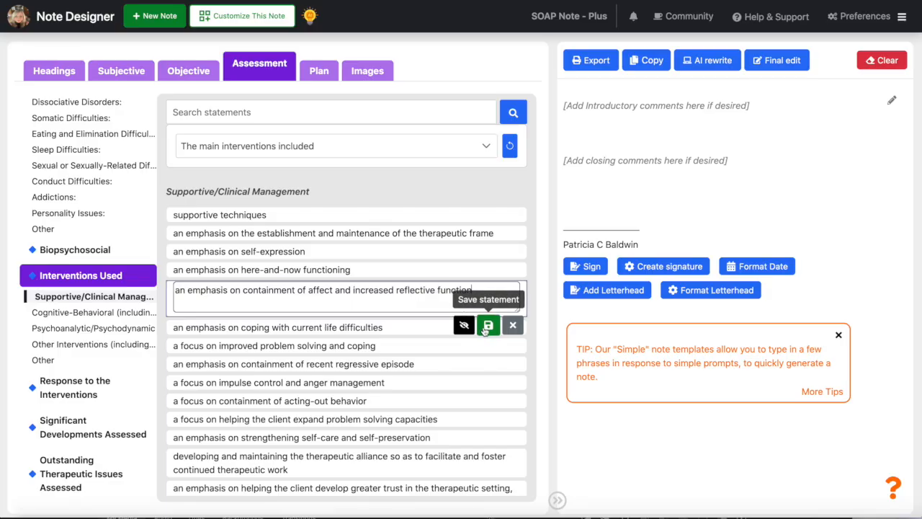
left_click(487, 325)
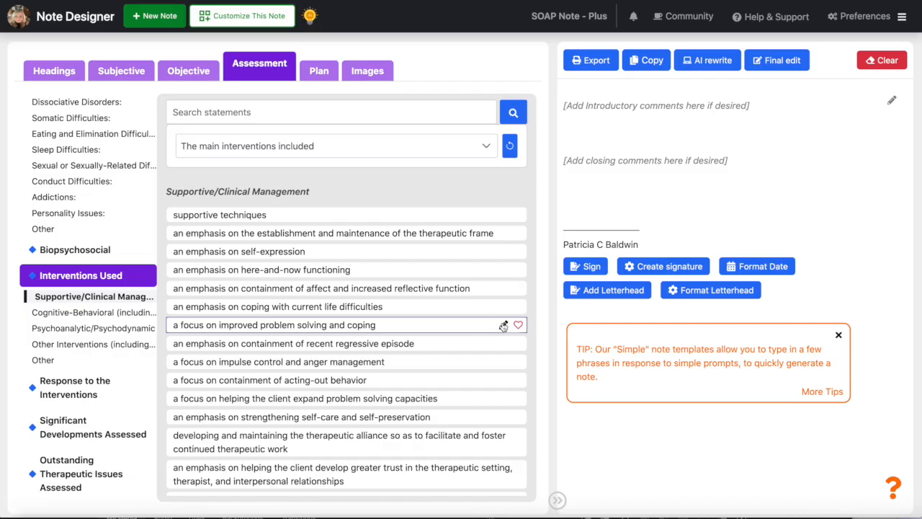
left_click(504, 325)
left_click(514, 362)
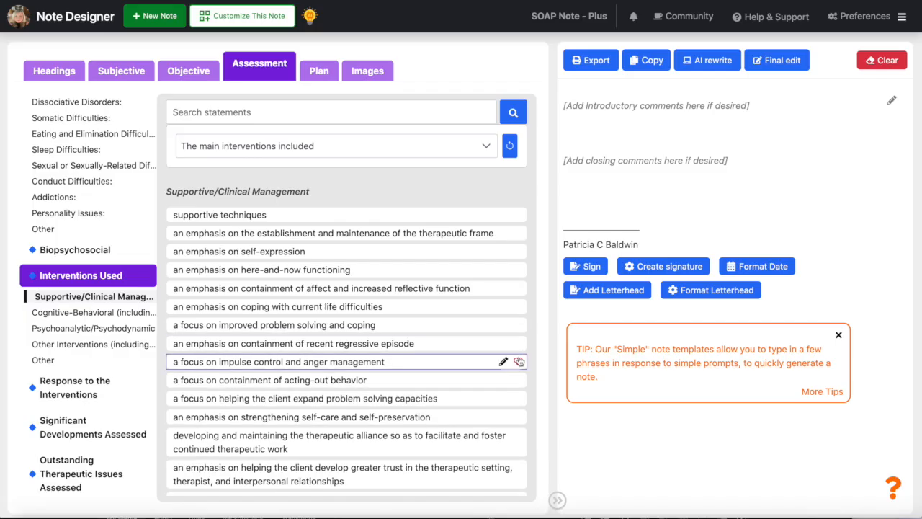
Step: Mark the Cognitive-Behavioral statements on coping skills in daily life, feedback regarding previous sessions and role-play as favorites
scroll(518, 361, "down", 10)
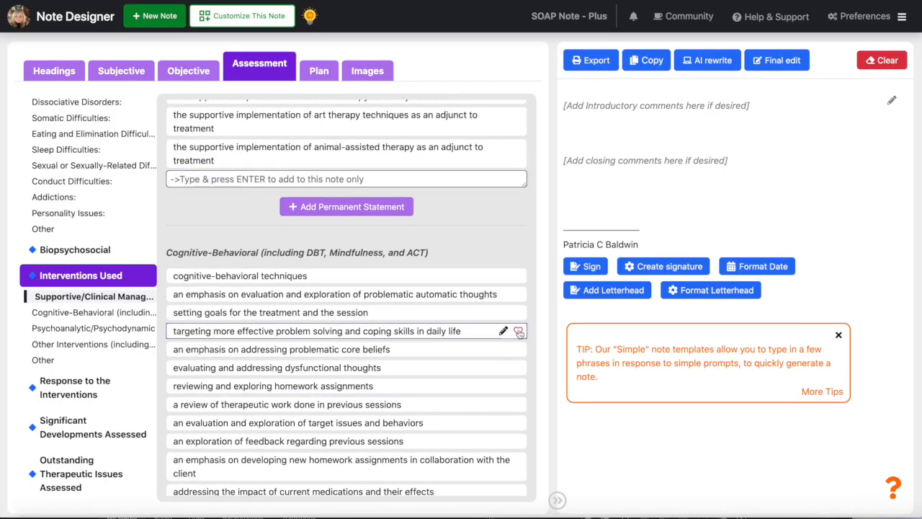
left_click(519, 332)
scroll(519, 386, "down", 1)
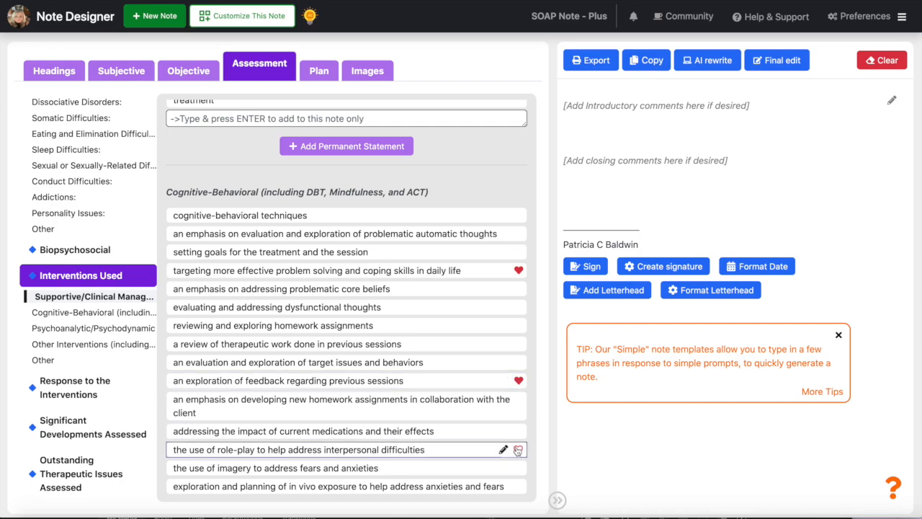
left_click(518, 449)
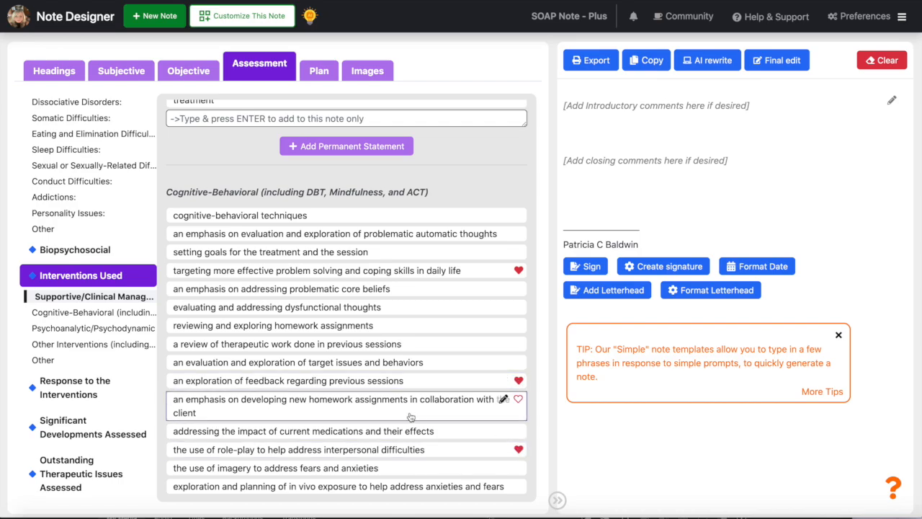
scroll(411, 418, "down", 1)
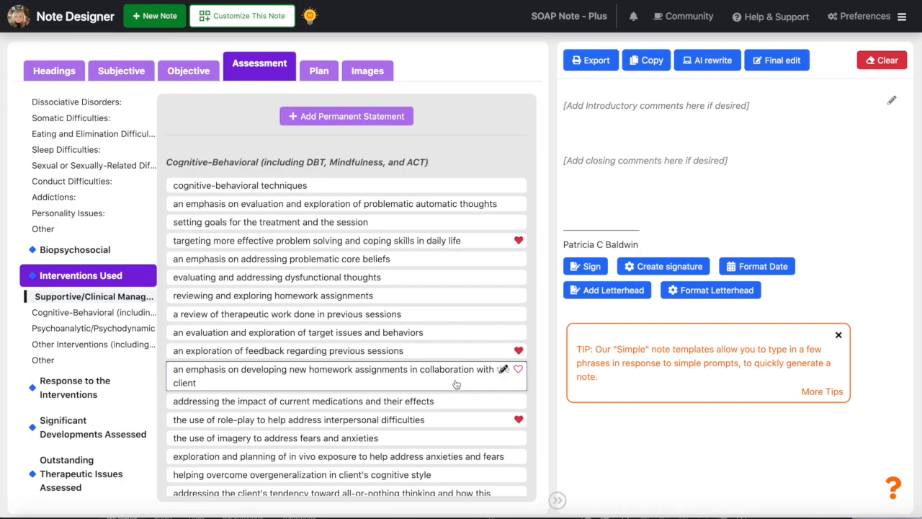
Step: Add the permanent statement "the supportive implementation of art and dance movement therapy" to the Plan's Supportive/Clinical Management interventions
left_click(332, 70)
scroll(281, 272, "down", 10)
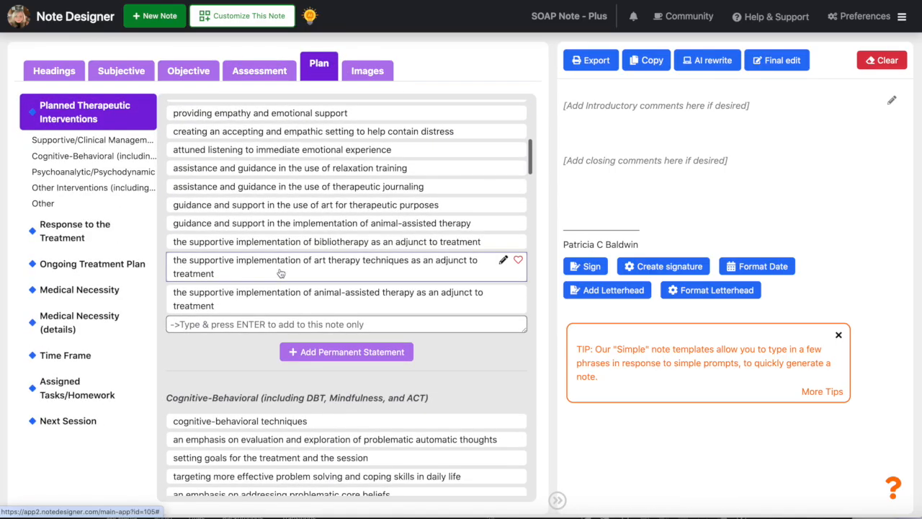
left_click(313, 353)
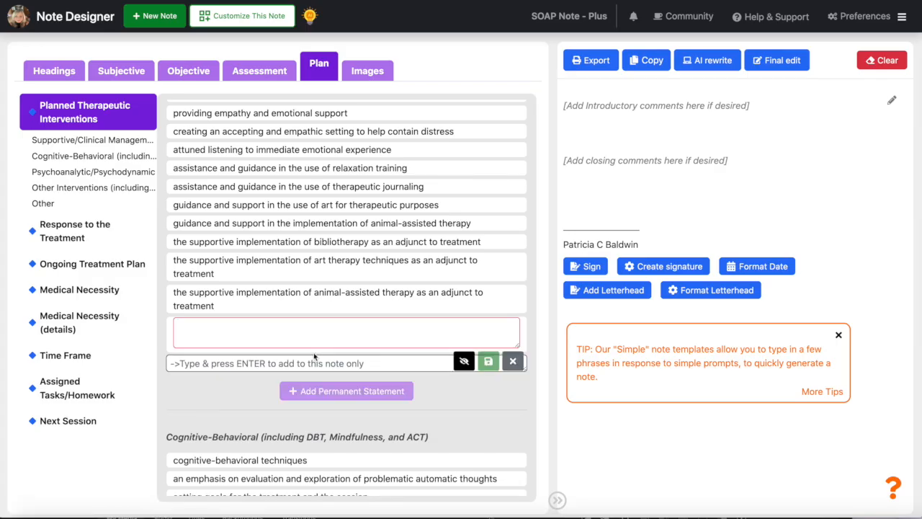
type("the supportive imp")
type("lementation of art and dance m")
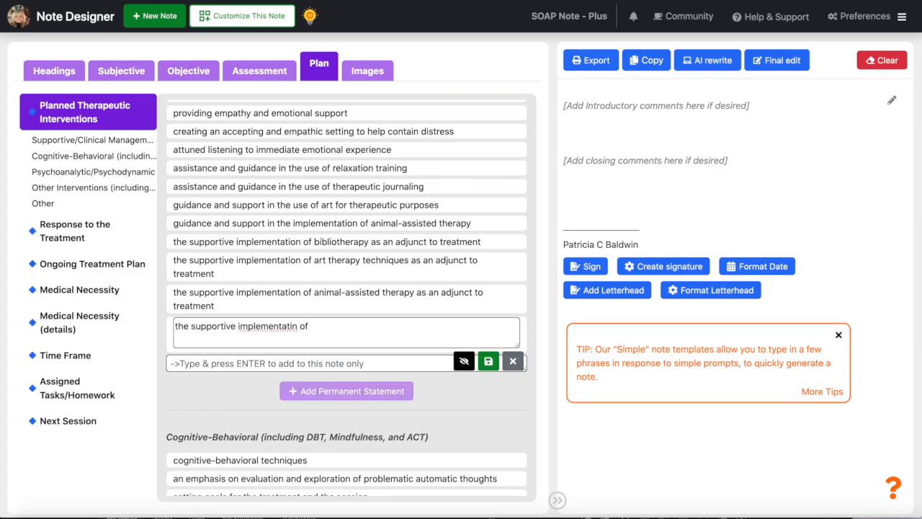
type("ovement therapy")
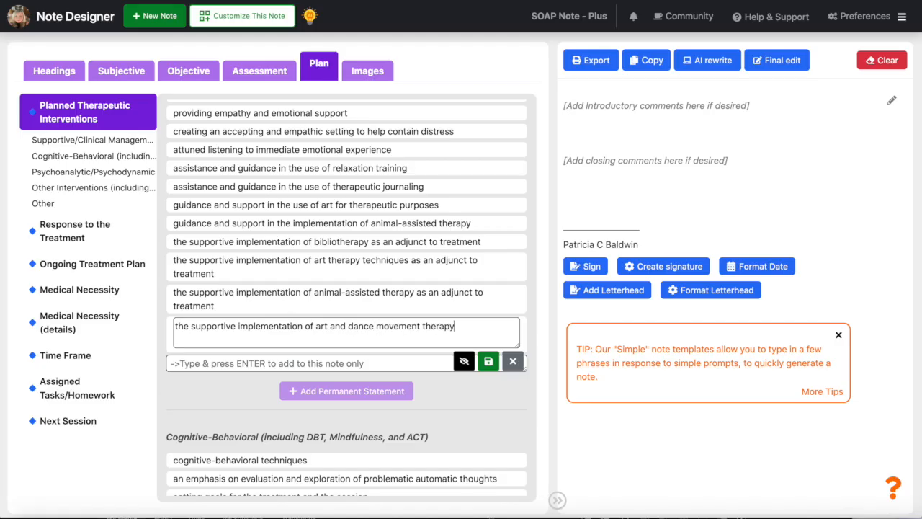
left_click(488, 361)
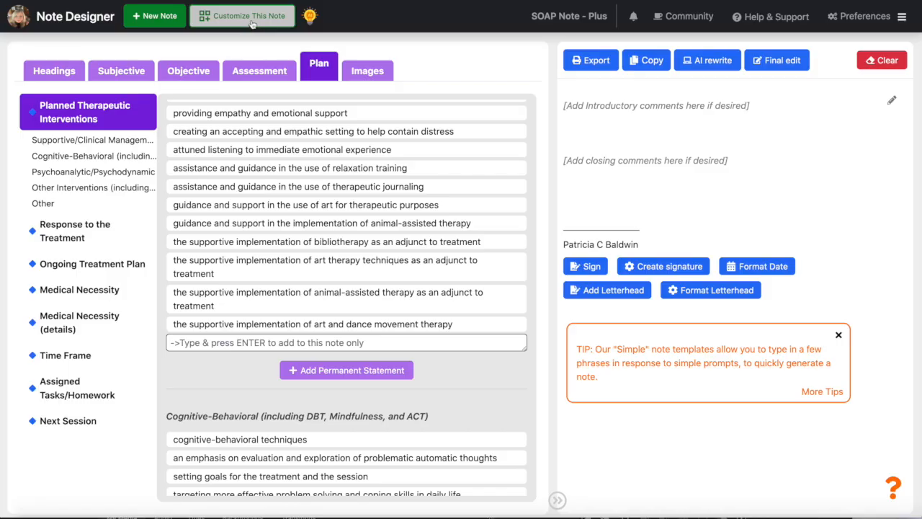
Step: Create a custom copy of this note template named "My Soap Note"
left_click(252, 24)
left_click(474, 237)
type("My S")
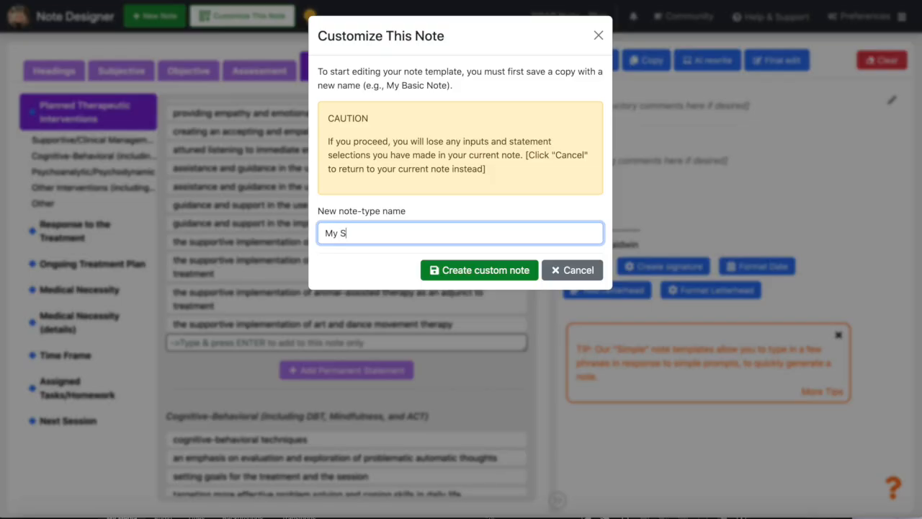
type("oap Note")
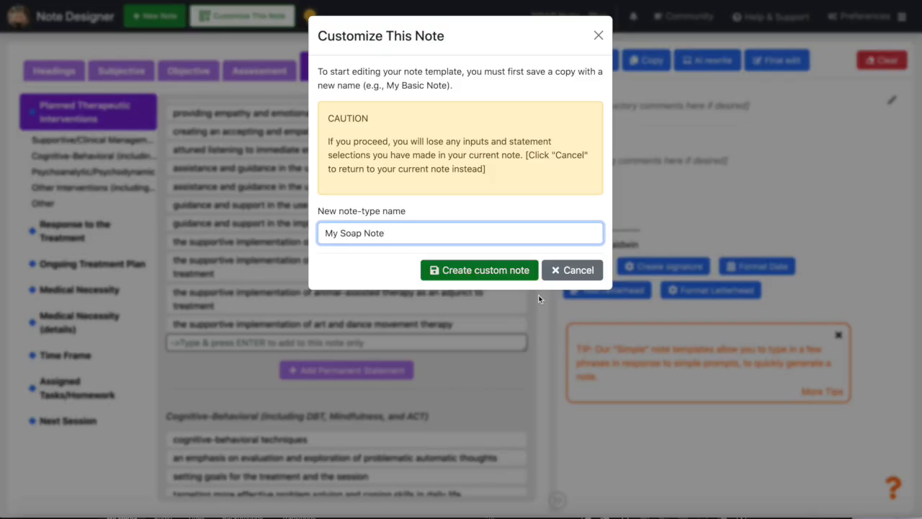
left_click(508, 273)
Step: Reorder the Planned Therapeutic Interventions statements, placing "assistance and guidance in the use of relaxation training" after the bibliotherapy statement
left_click_drag(224, 299, 226, 226)
scroll(216, 307, "down", 2)
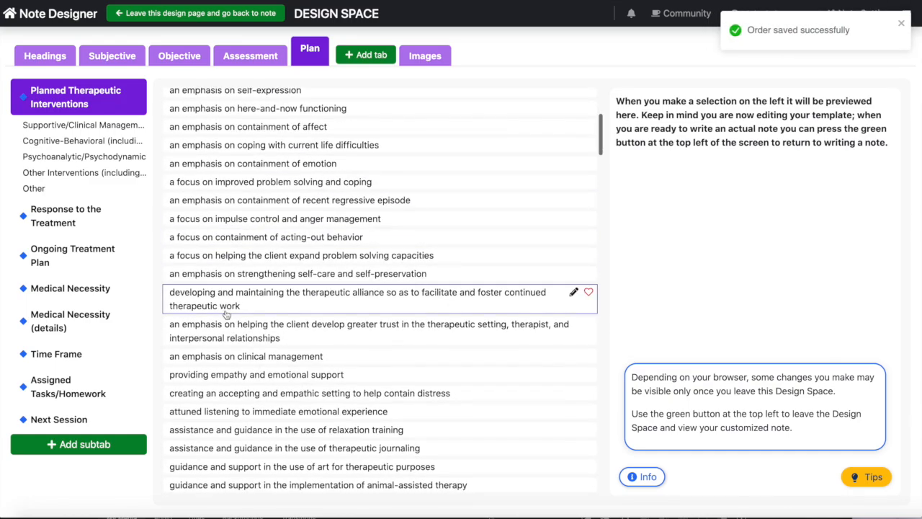
mouse_move(223, 435)
left_mouse_down()
mouse_move(214, 353)
mouse_move(227, 425)
left_mouse_up()
mouse_move(64, 224)
left_mouse_down()
mouse_move(64, 268)
mouse_move(66, 229)
left_mouse_up()
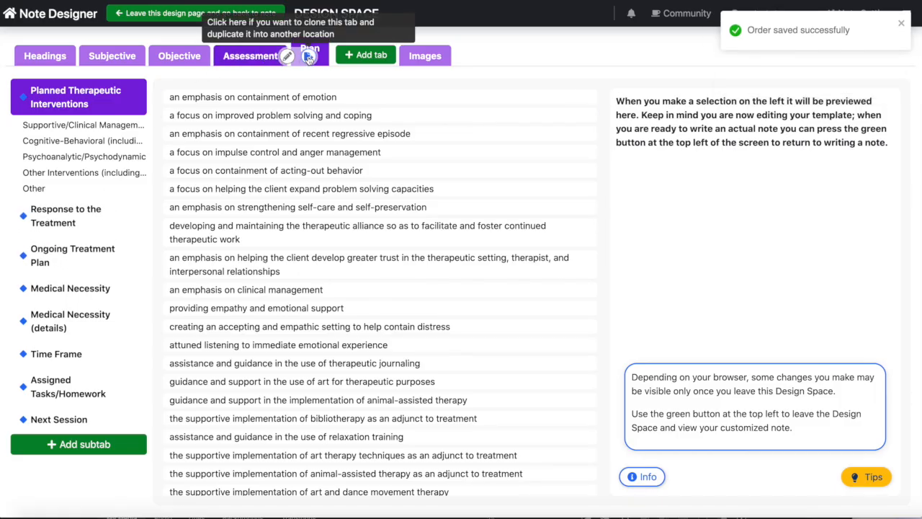
mouse_move(307, 67)
left_mouse_down()
mouse_move(218, 81)
mouse_move(218, 73)
mouse_move(251, 84)
mouse_move(301, 73)
left_mouse_up()
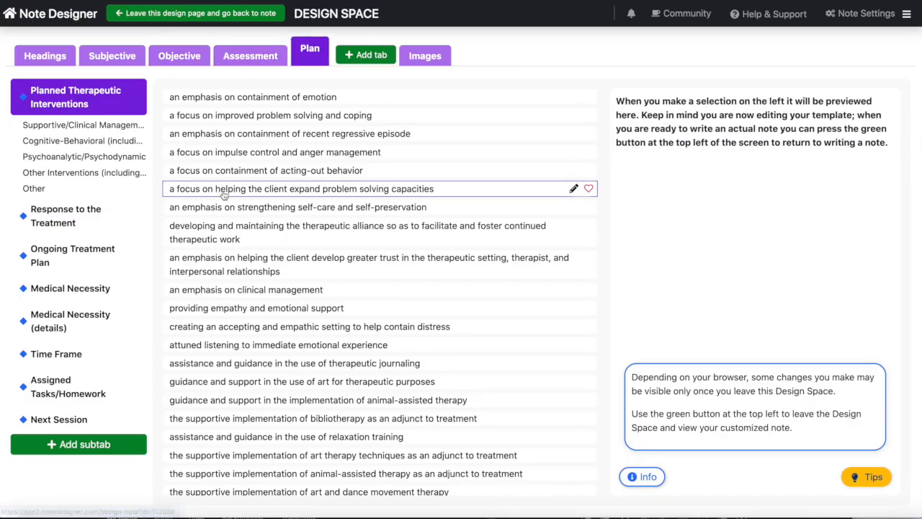
Step: Rename the template's Assessment tab to "Assessment and Evaluations"
left_click(281, 53)
left_click(286, 56)
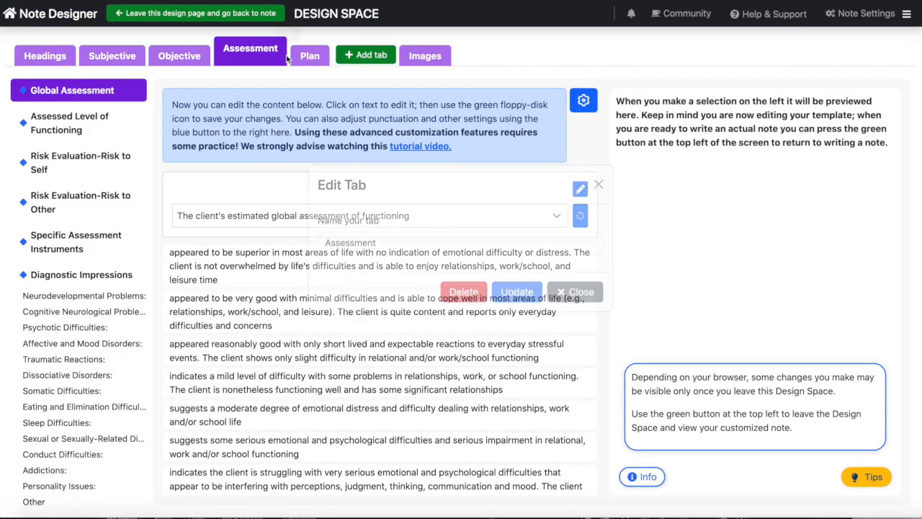
left_click(385, 264)
type("a")
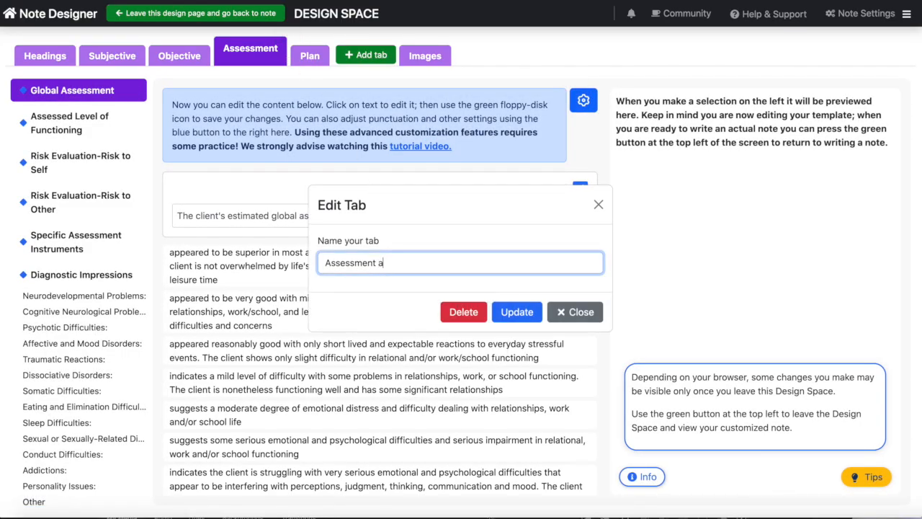
type("nd Evaluations")
left_click(505, 314)
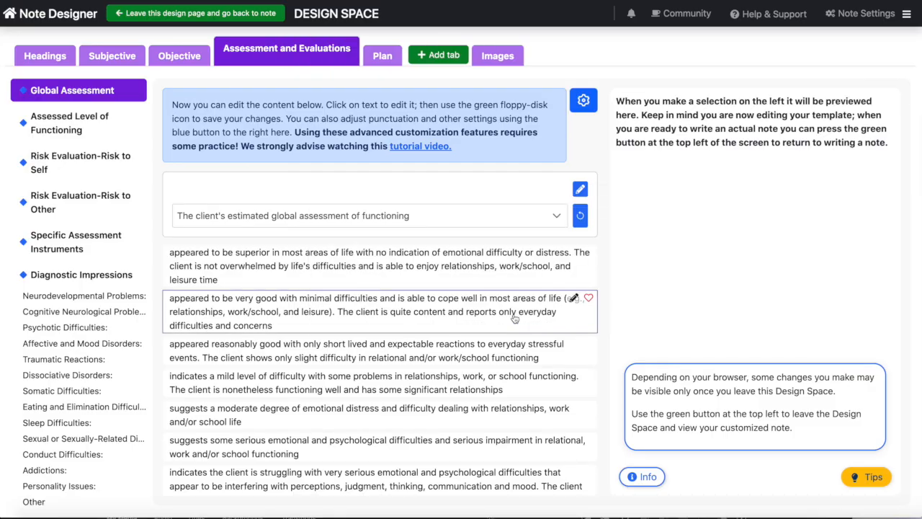
Step: Add a new template tab named "Homework"
left_click(440, 64)
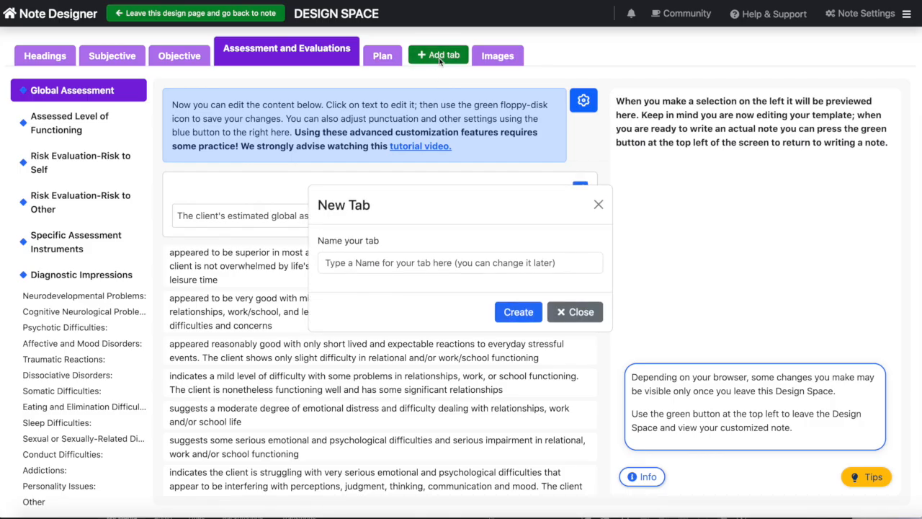
left_click(386, 265)
type("Homework")
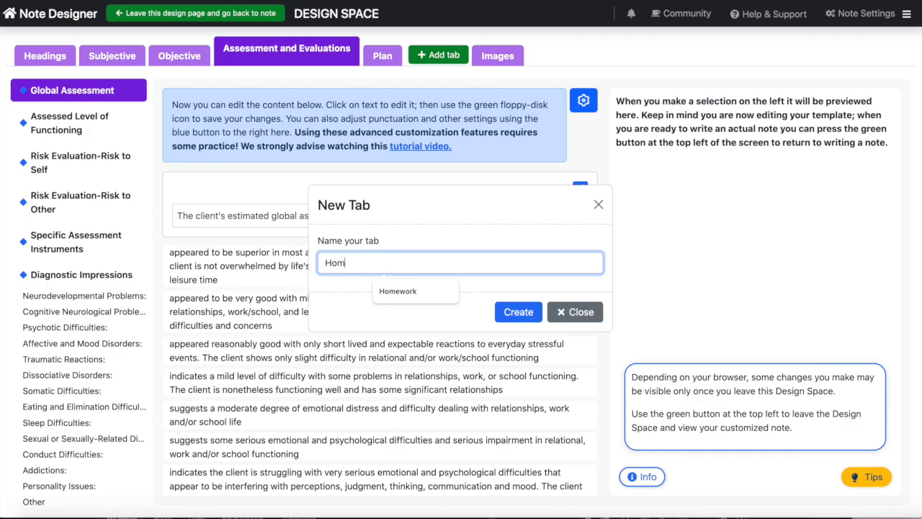
left_click(513, 312)
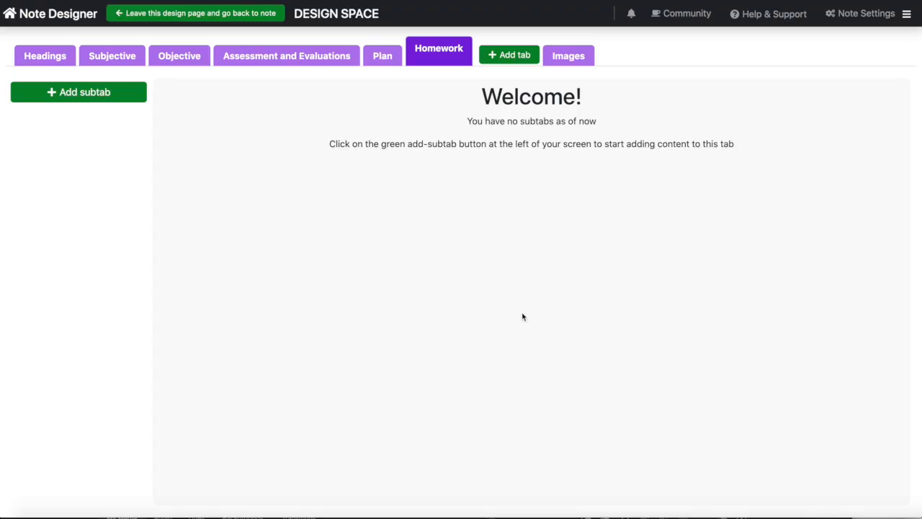
Step: Create a "Mindfulness" subtab within the Homework section of the template
left_click(105, 95)
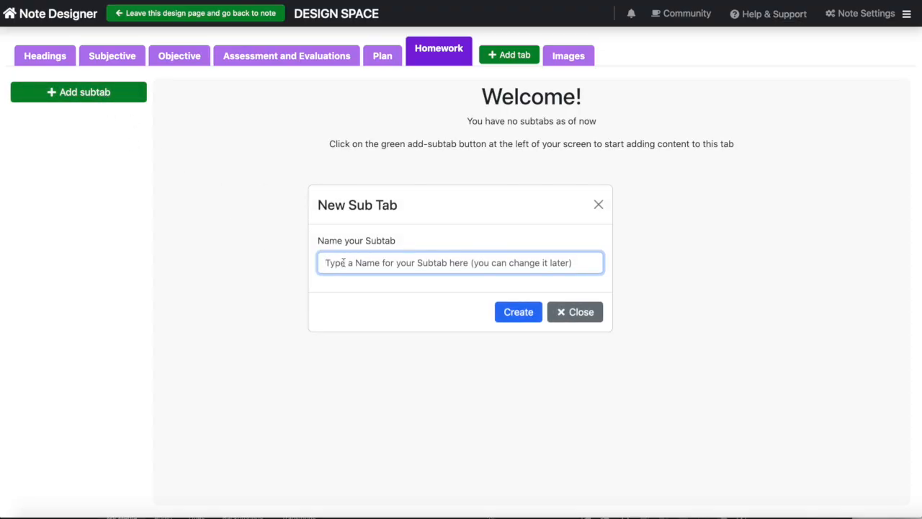
type("Mindfulness")
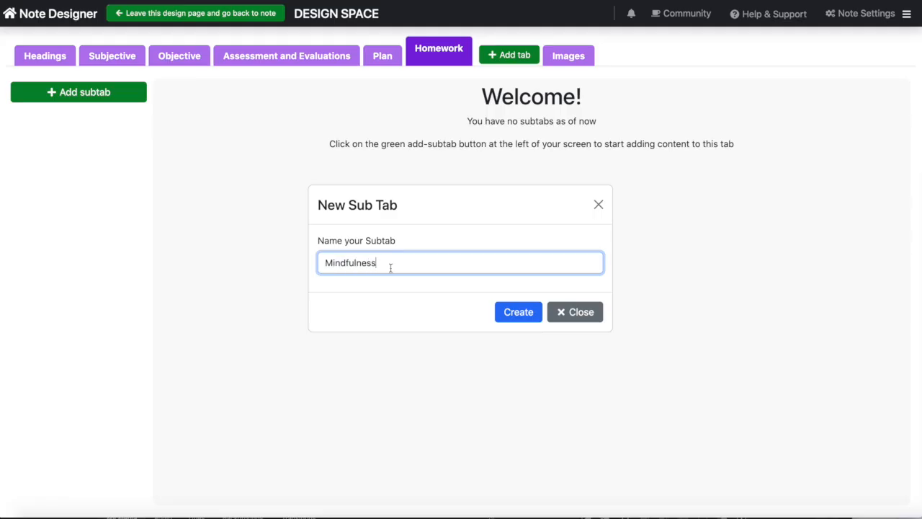
left_click(505, 312)
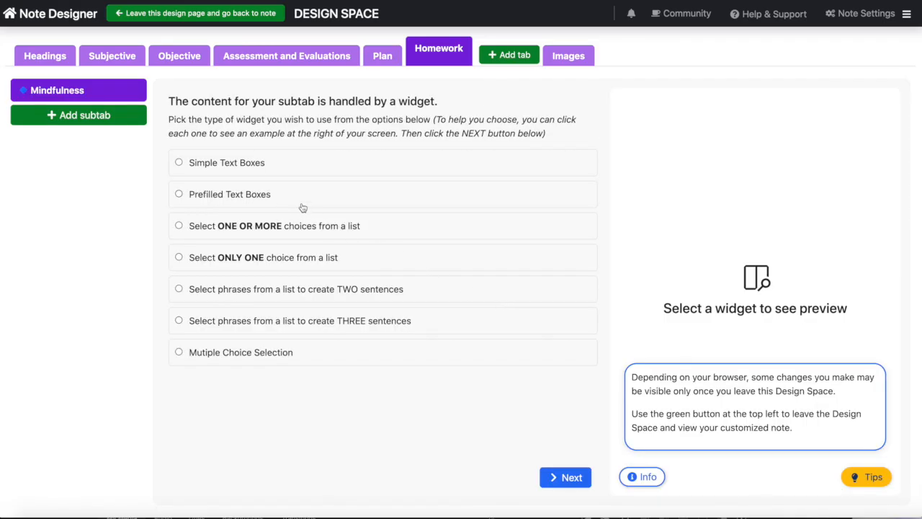
Step: Preview several widget types for the Mindfulness subtab and apply "Select ONE OR MORE choices from a list"
left_click(257, 166)
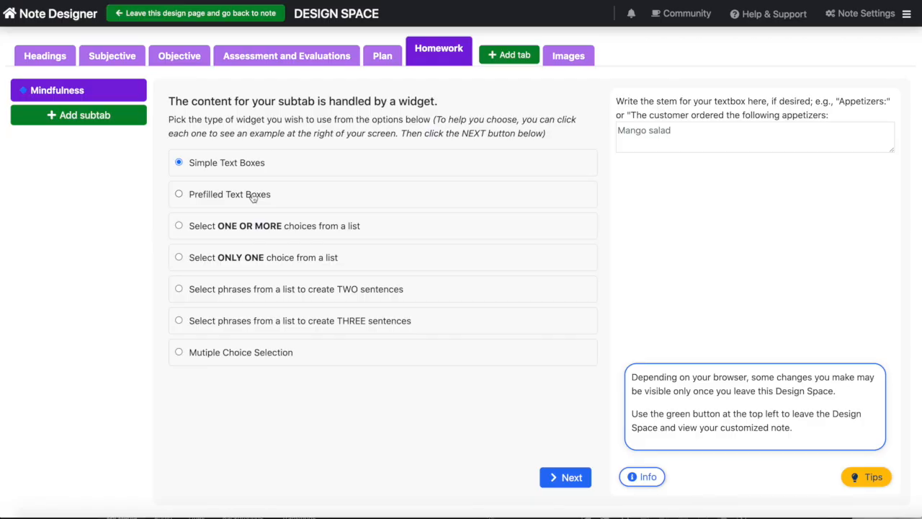
left_click(253, 225)
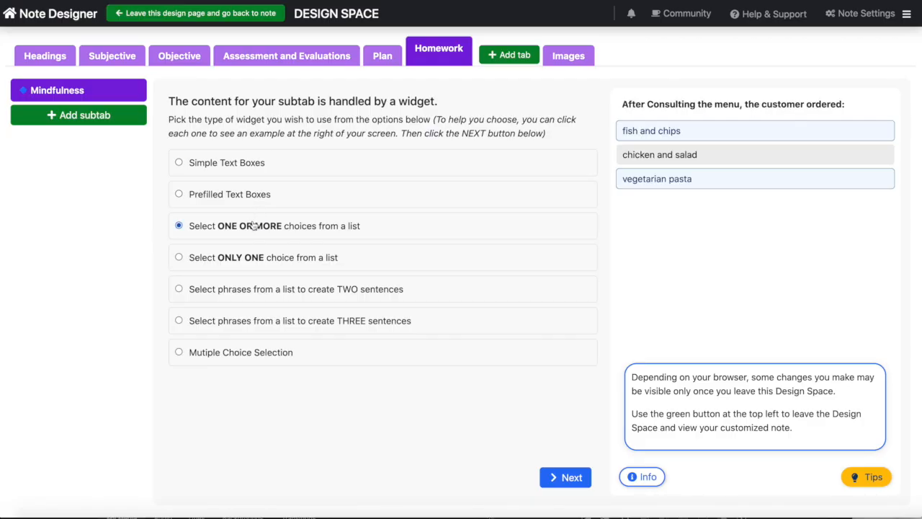
left_click(254, 288)
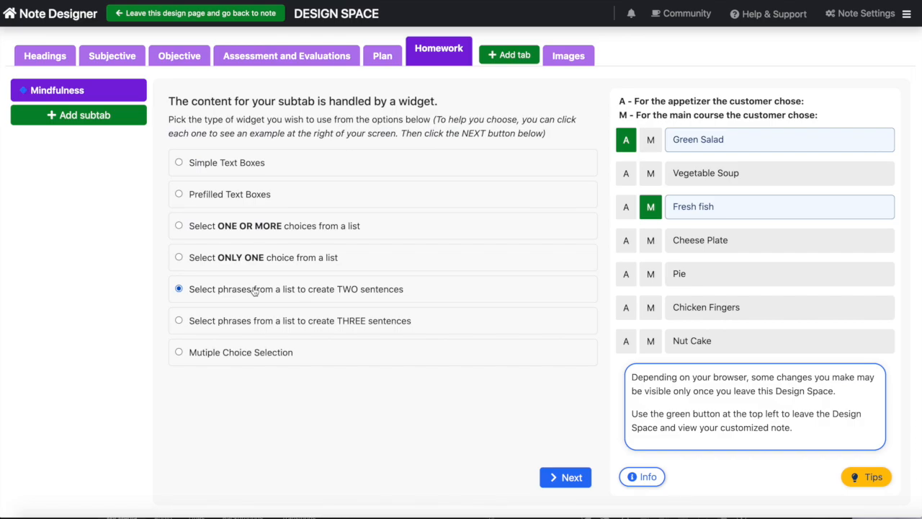
left_click(252, 356)
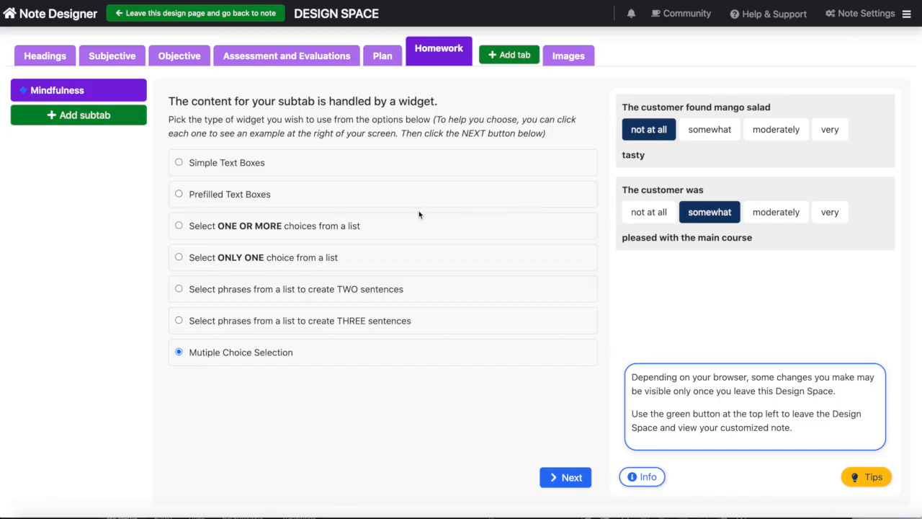
left_click(296, 227)
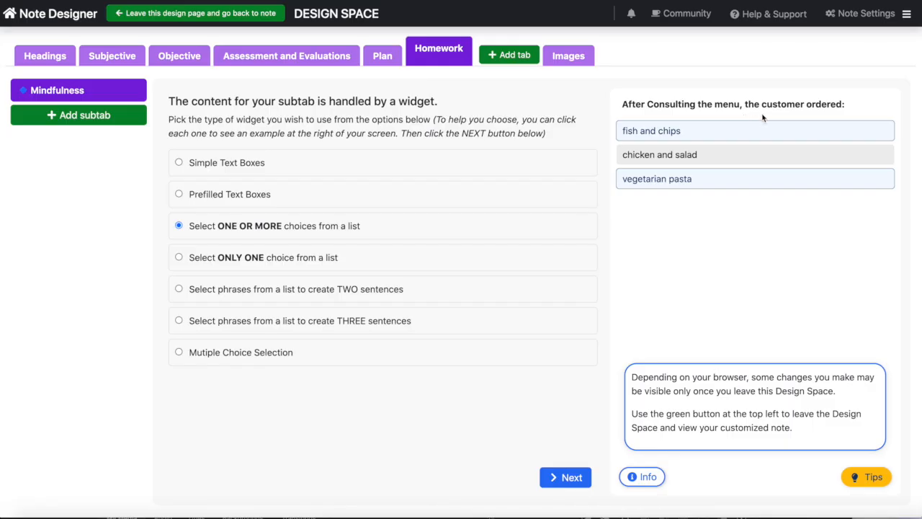
left_click(572, 477)
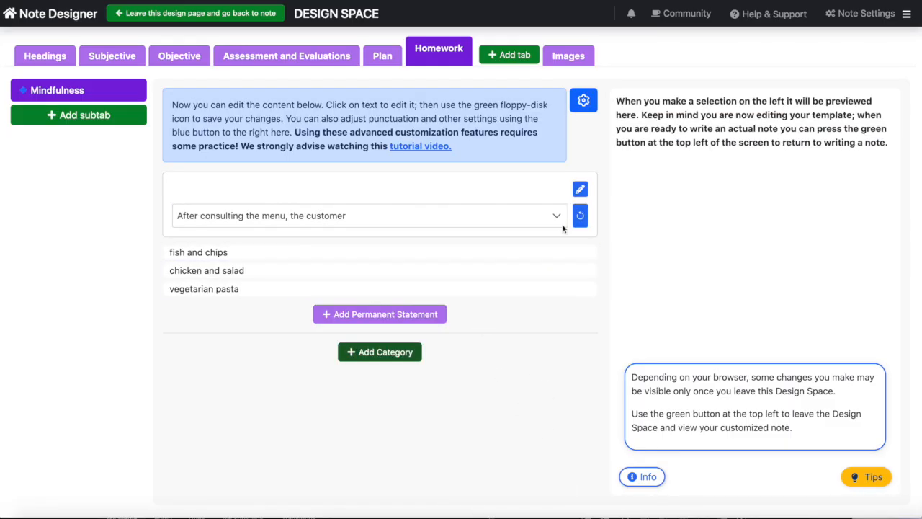
Step: Replace the Mindfulness subtab's stem with "The client was assigned the following mindfulness exercises" and save it
left_click(578, 195)
left_click_drag(353, 195, 180, 192)
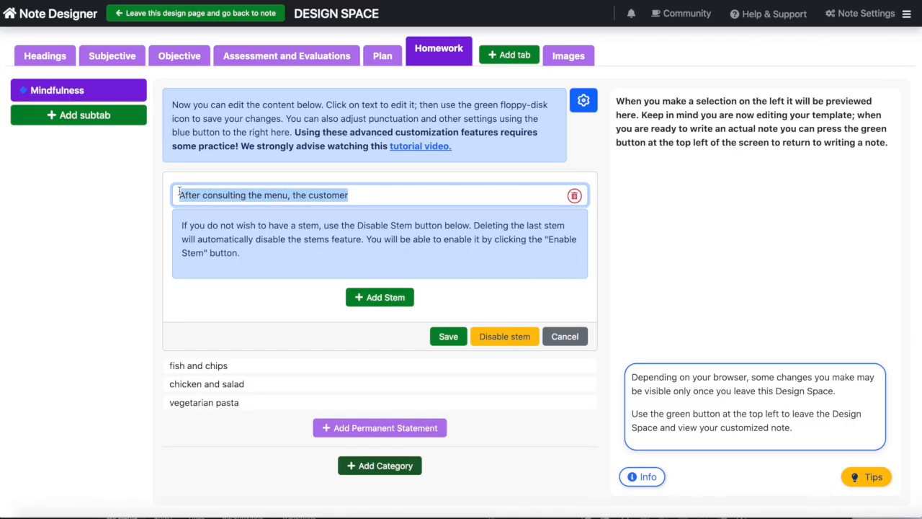
type("The client was assigned the following mindfu")
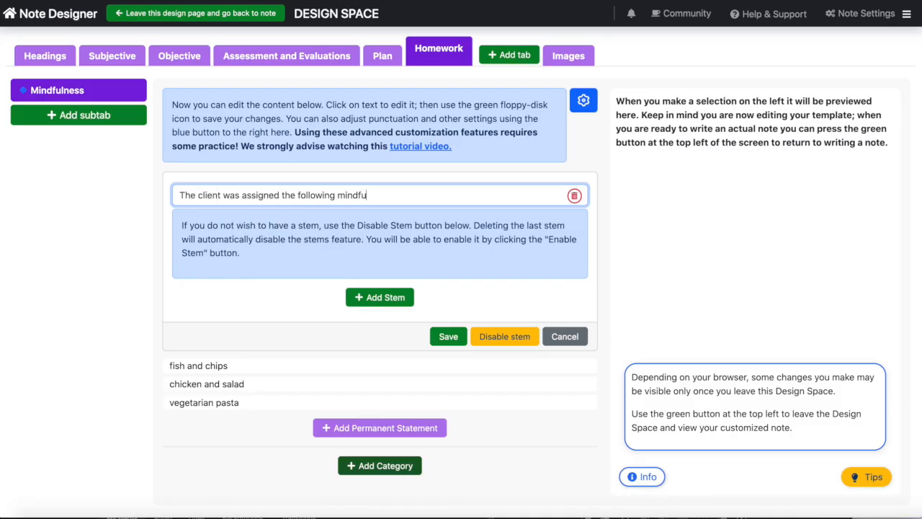
type("lness exercises")
left_click(451, 336)
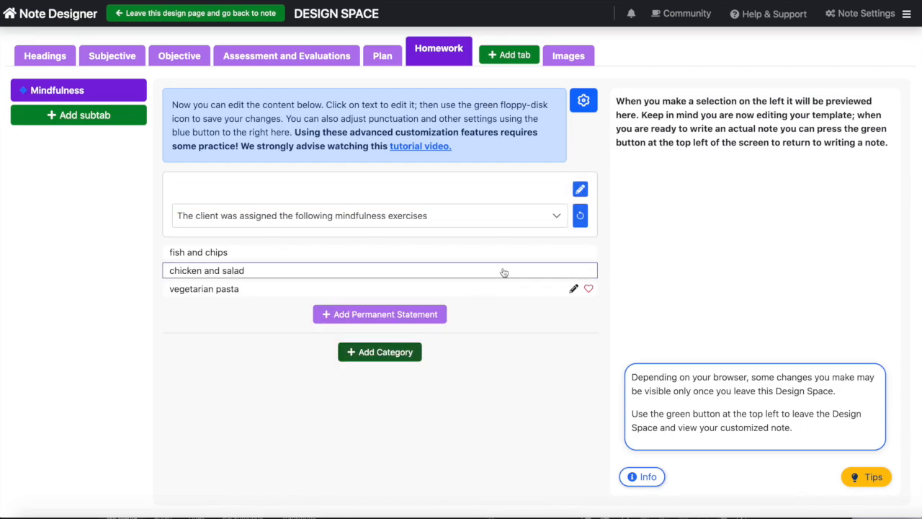
Step: Replace the "fish and chips" placeholder statement with "self-compassion meditation" and save it
left_click(574, 252)
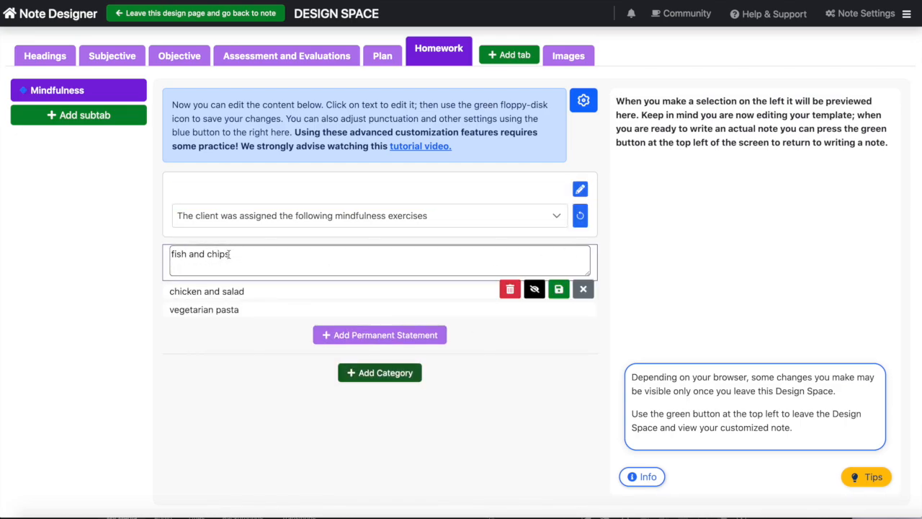
left_click_drag(234, 253, 171, 255)
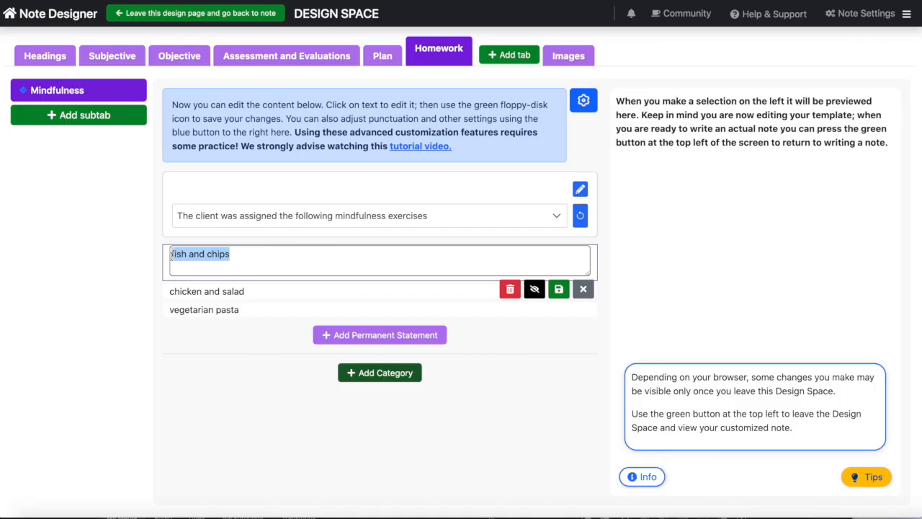
type("self-")
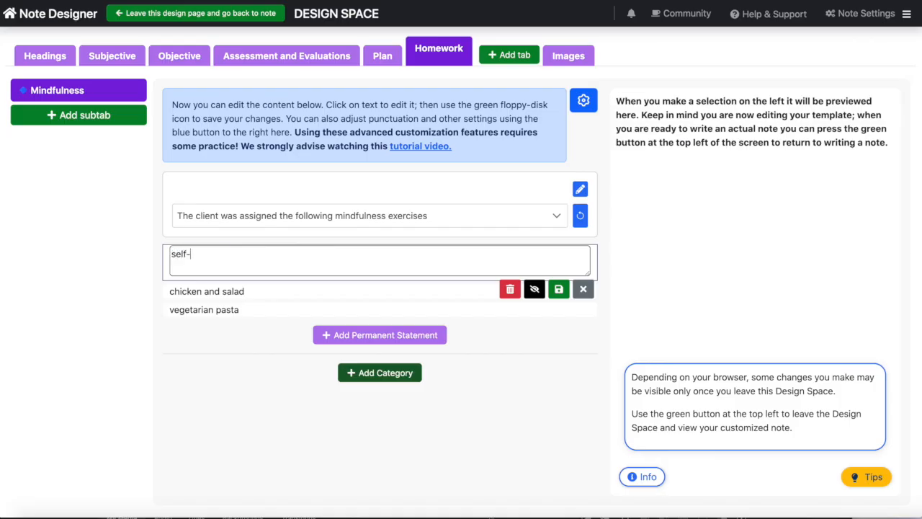
type("compassion meditation")
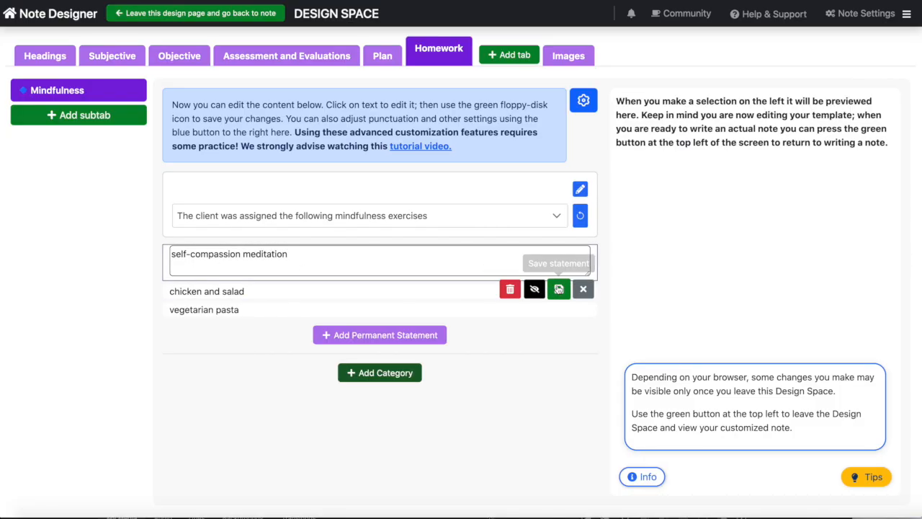
left_click(559, 289)
Step: Replace the "chicken and salad" placeholder statement with "progressive muscle relaxation" and save it
left_click(573, 271)
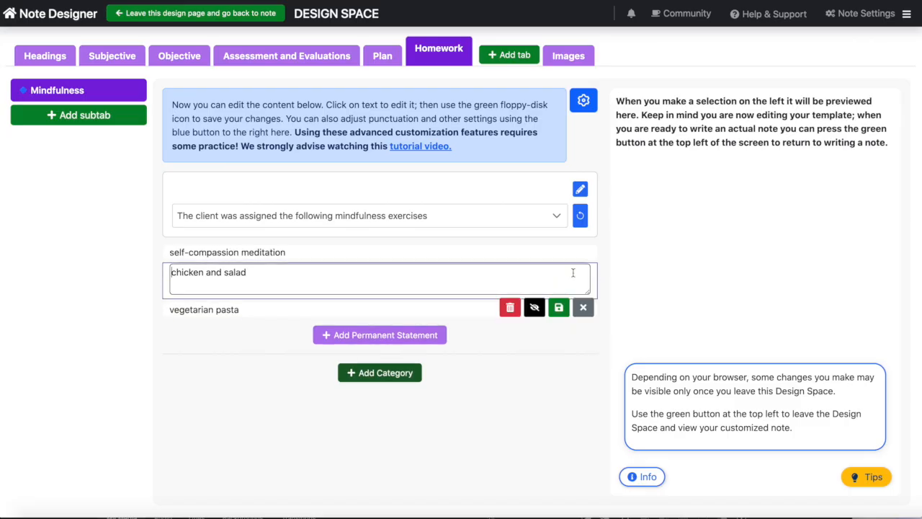
left_click_drag(248, 273, 171, 274)
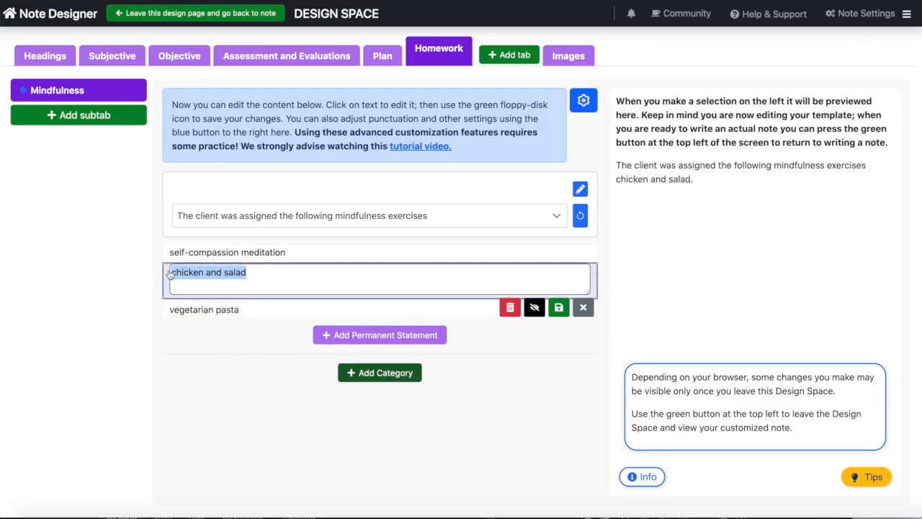
type("progressive muscle rel")
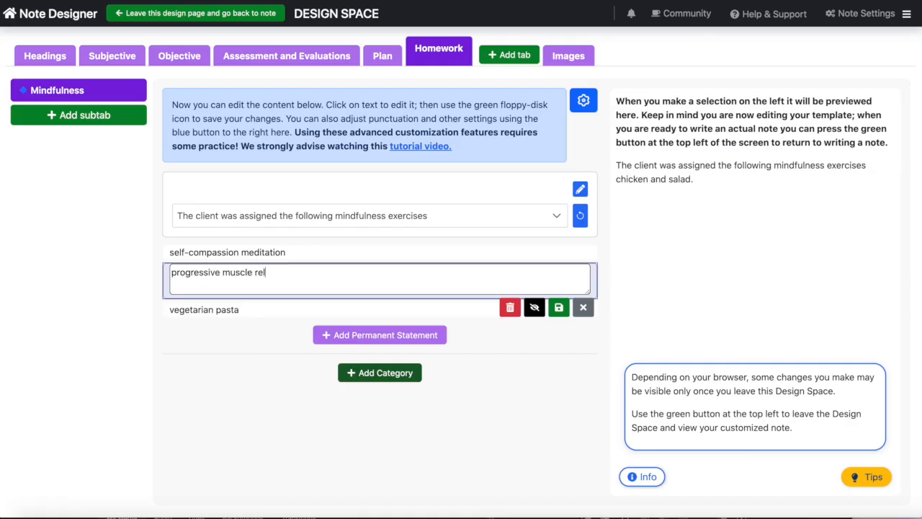
type("axation")
left_click(559, 307)
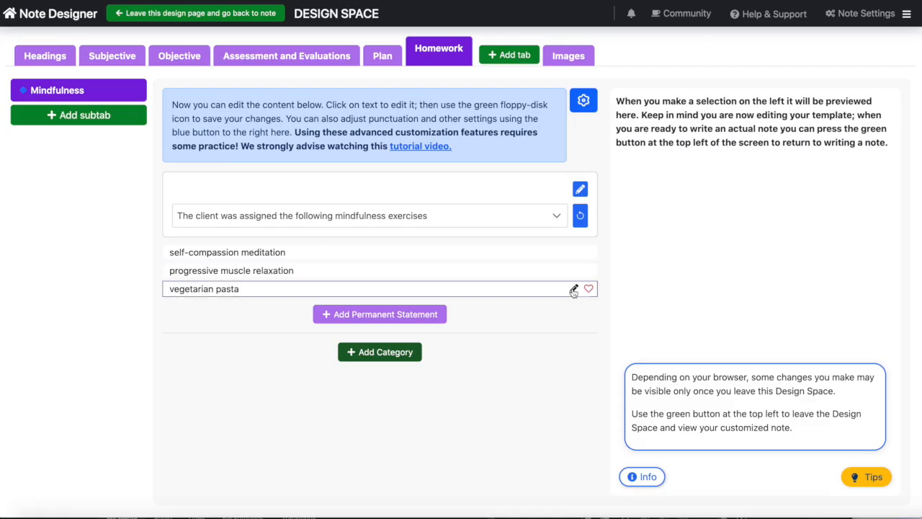
Step: Replace the "vegetarian pasta" placeholder statement with "walking meditation" and save it
left_click(513, 288)
left_click_drag(266, 292, 171, 297)
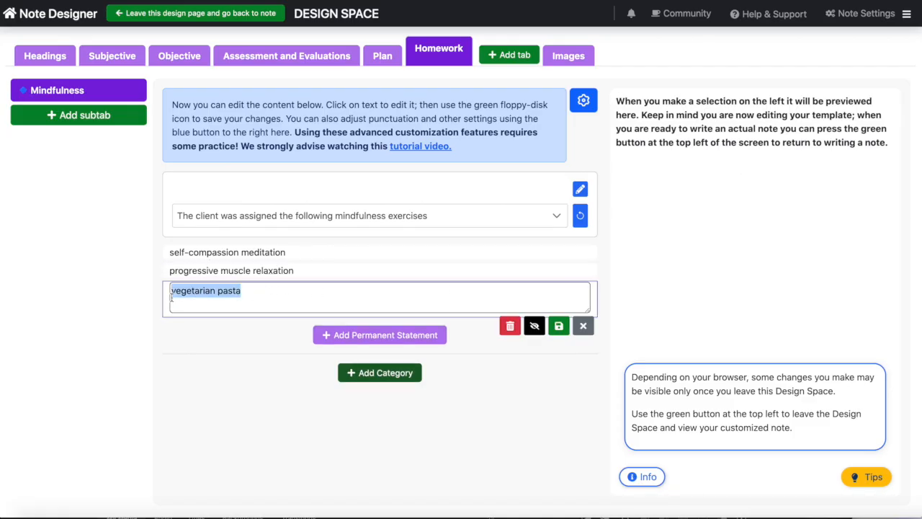
type("walking")
key("BackSpace")
type("g meditation")
left_click(439, 325)
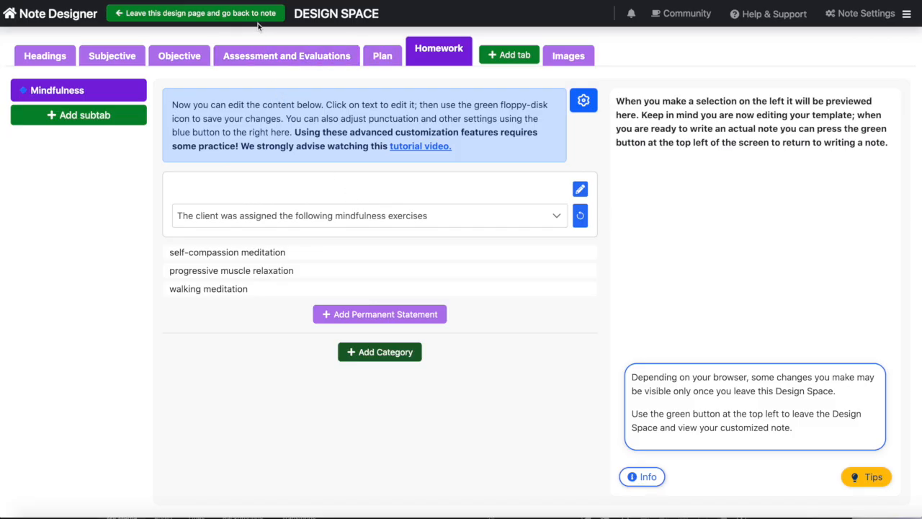
Step: Leave the Design Space and select the "self-compassion meditation" statement for the My Soap Note note
left_click(173, 19)
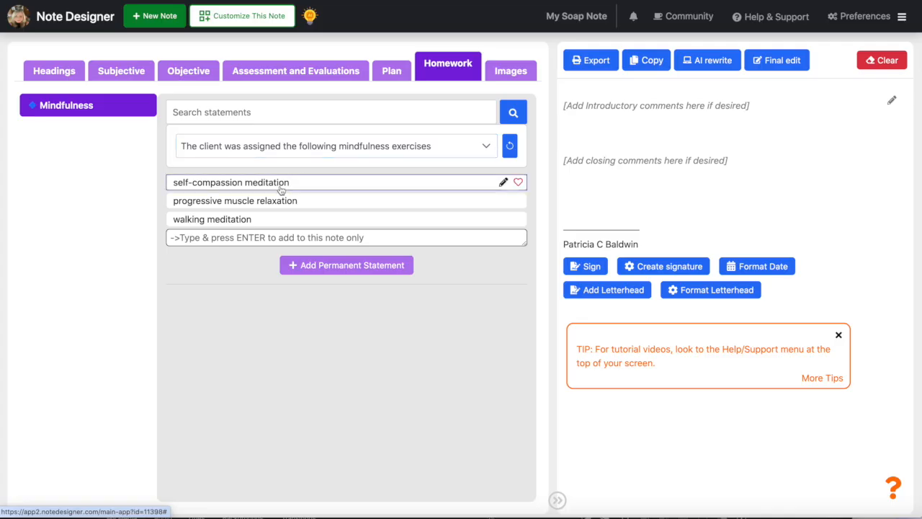
left_click(281, 185)
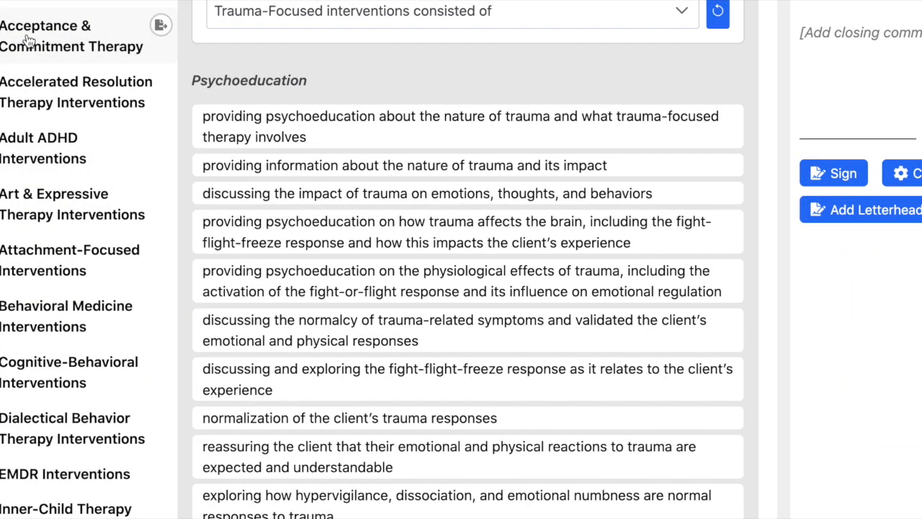
Step: Review the Acceptance & Commitment Therapy statements, covering the General and Acceptance-Based sections
left_click(28, 40)
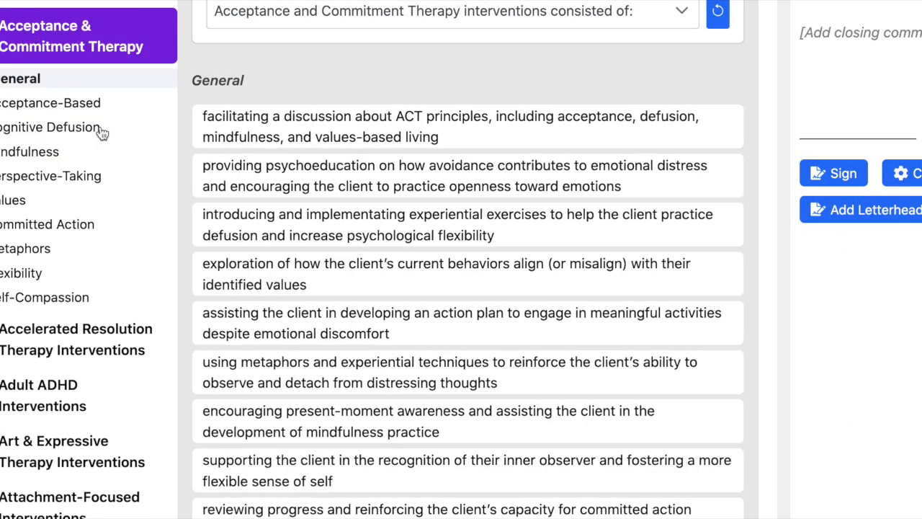
scroll(278, 224, "down", 1)
scroll(277, 223, "down", 6)
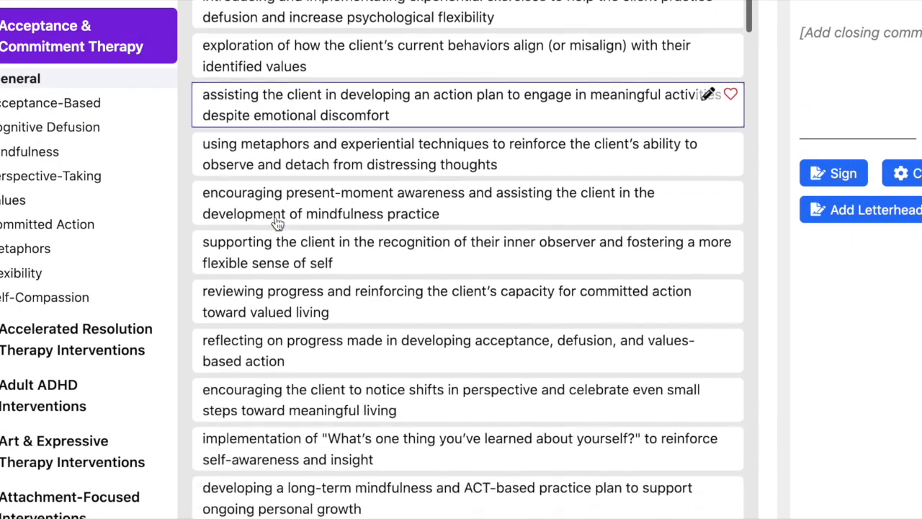
scroll(277, 223, "down", 5)
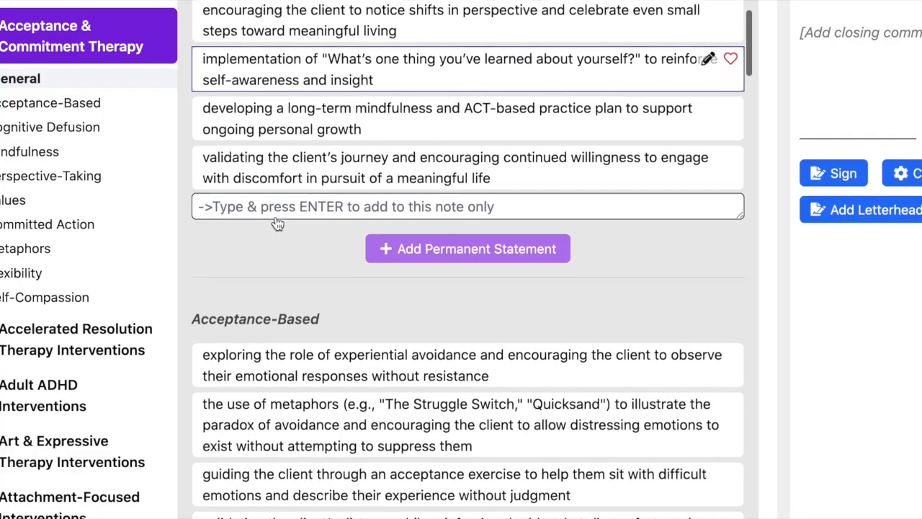
scroll(275, 216, "down", 1)
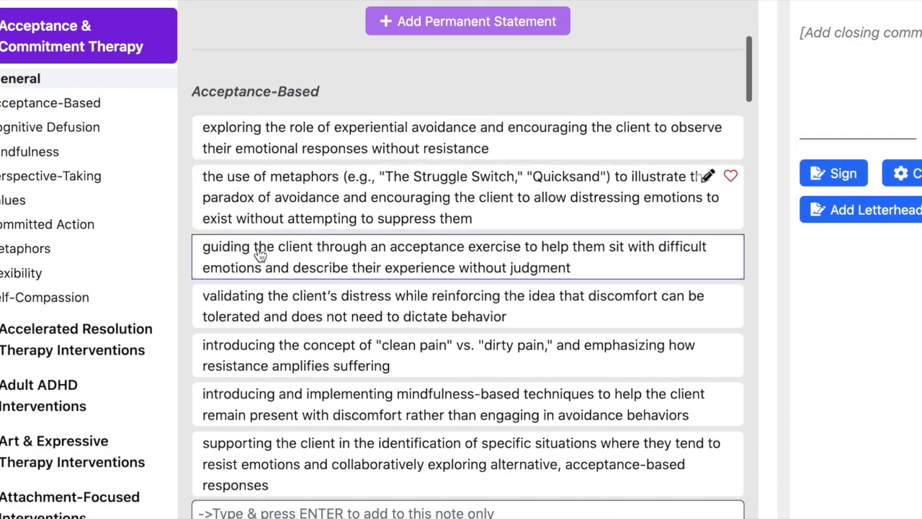
Step: Look through the Attachment-Focused Interventions statements from Assessment and Psychoeducation to Therapeutic Relationship
scroll(101, 437, "down", 3)
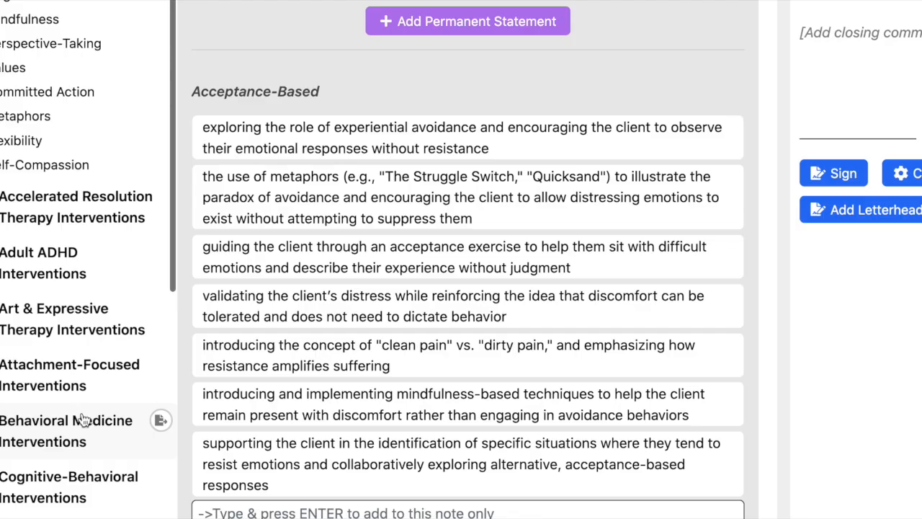
left_click(80, 376)
scroll(281, 405, "down", 4)
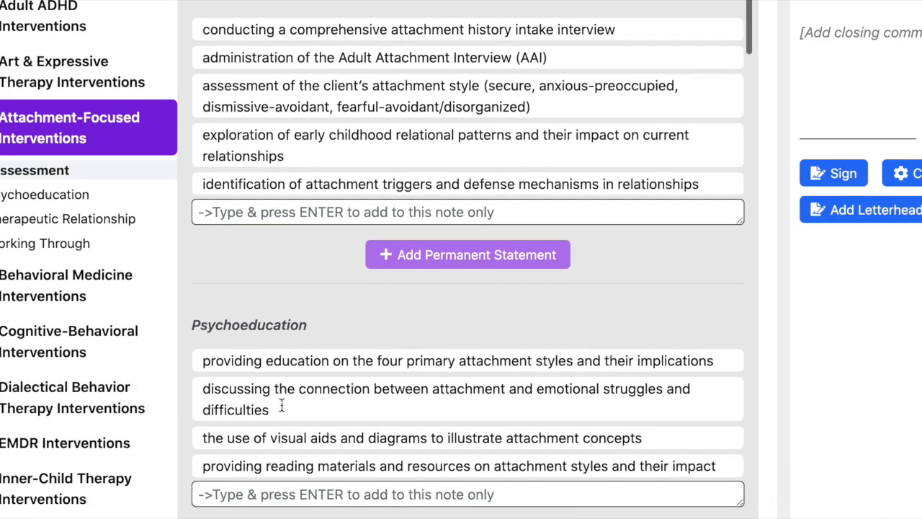
scroll(283, 410, "down", 4)
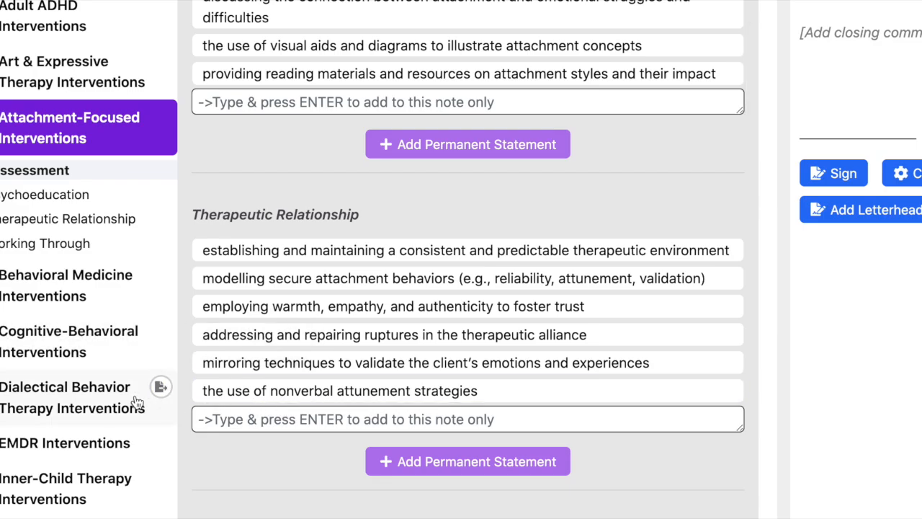
Step: Examine the list of statements offered for Dialectical Behavior Therapy Interventions
left_click(87, 406)
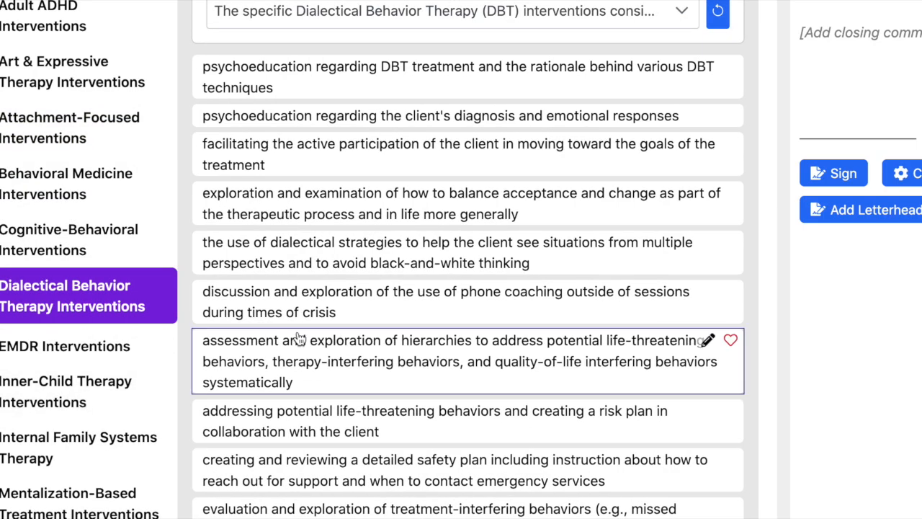
scroll(300, 338, "down", 3)
scroll(299, 339, "down", 5)
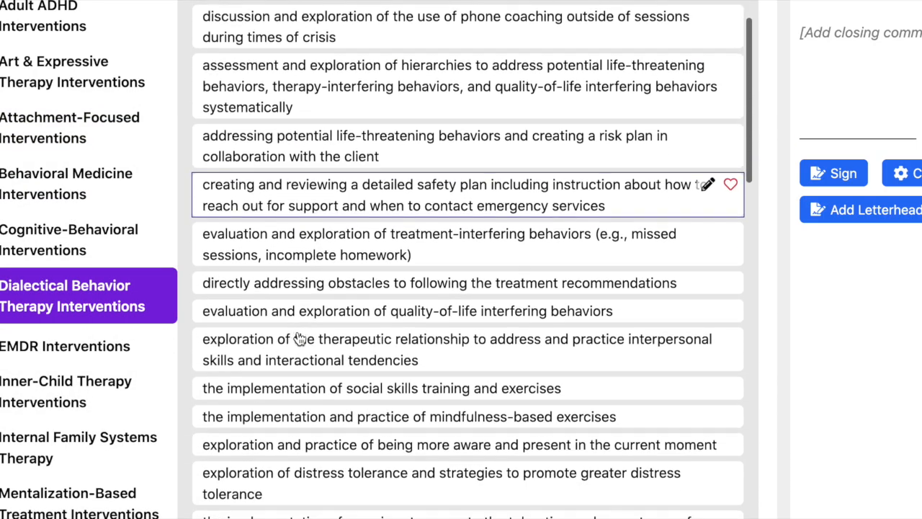
scroll(300, 337, "down", 3)
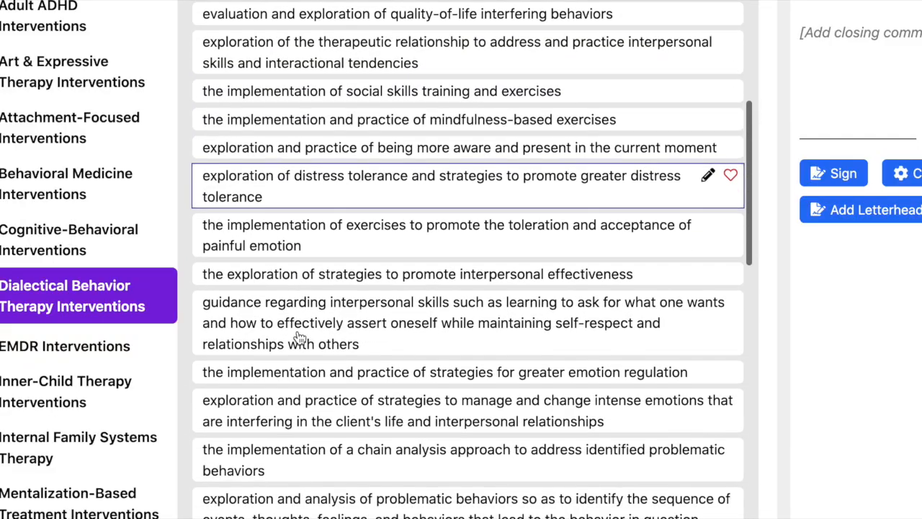
Step: Display the EMDR Interventions category and read through its statements
left_click(83, 353)
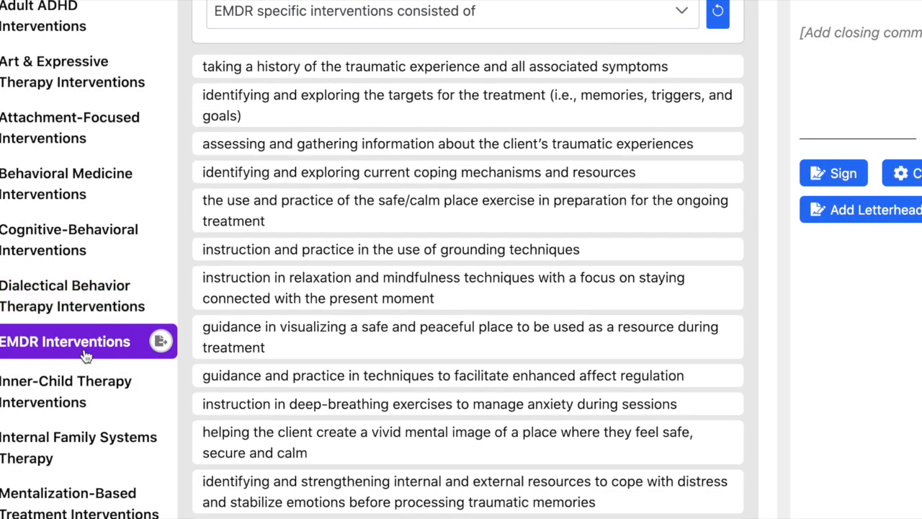
scroll(353, 317, "down", 3)
scroll(355, 319, "down", 2)
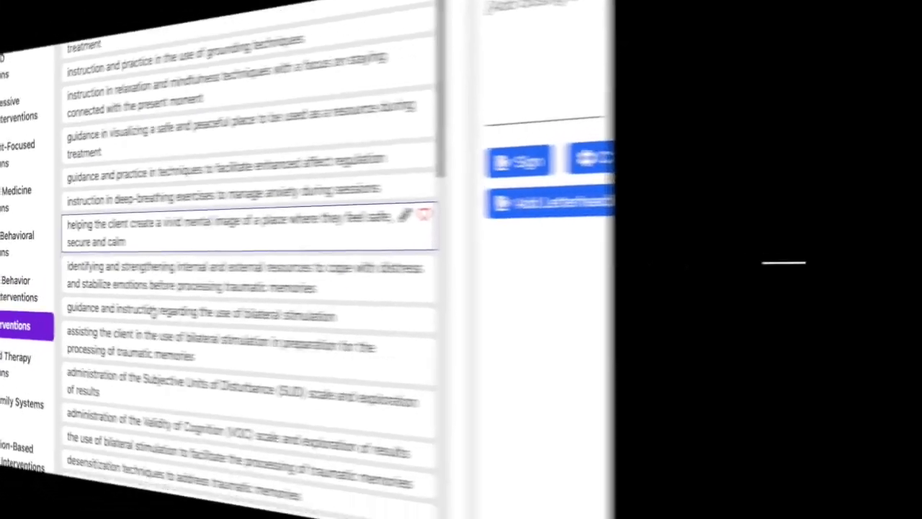